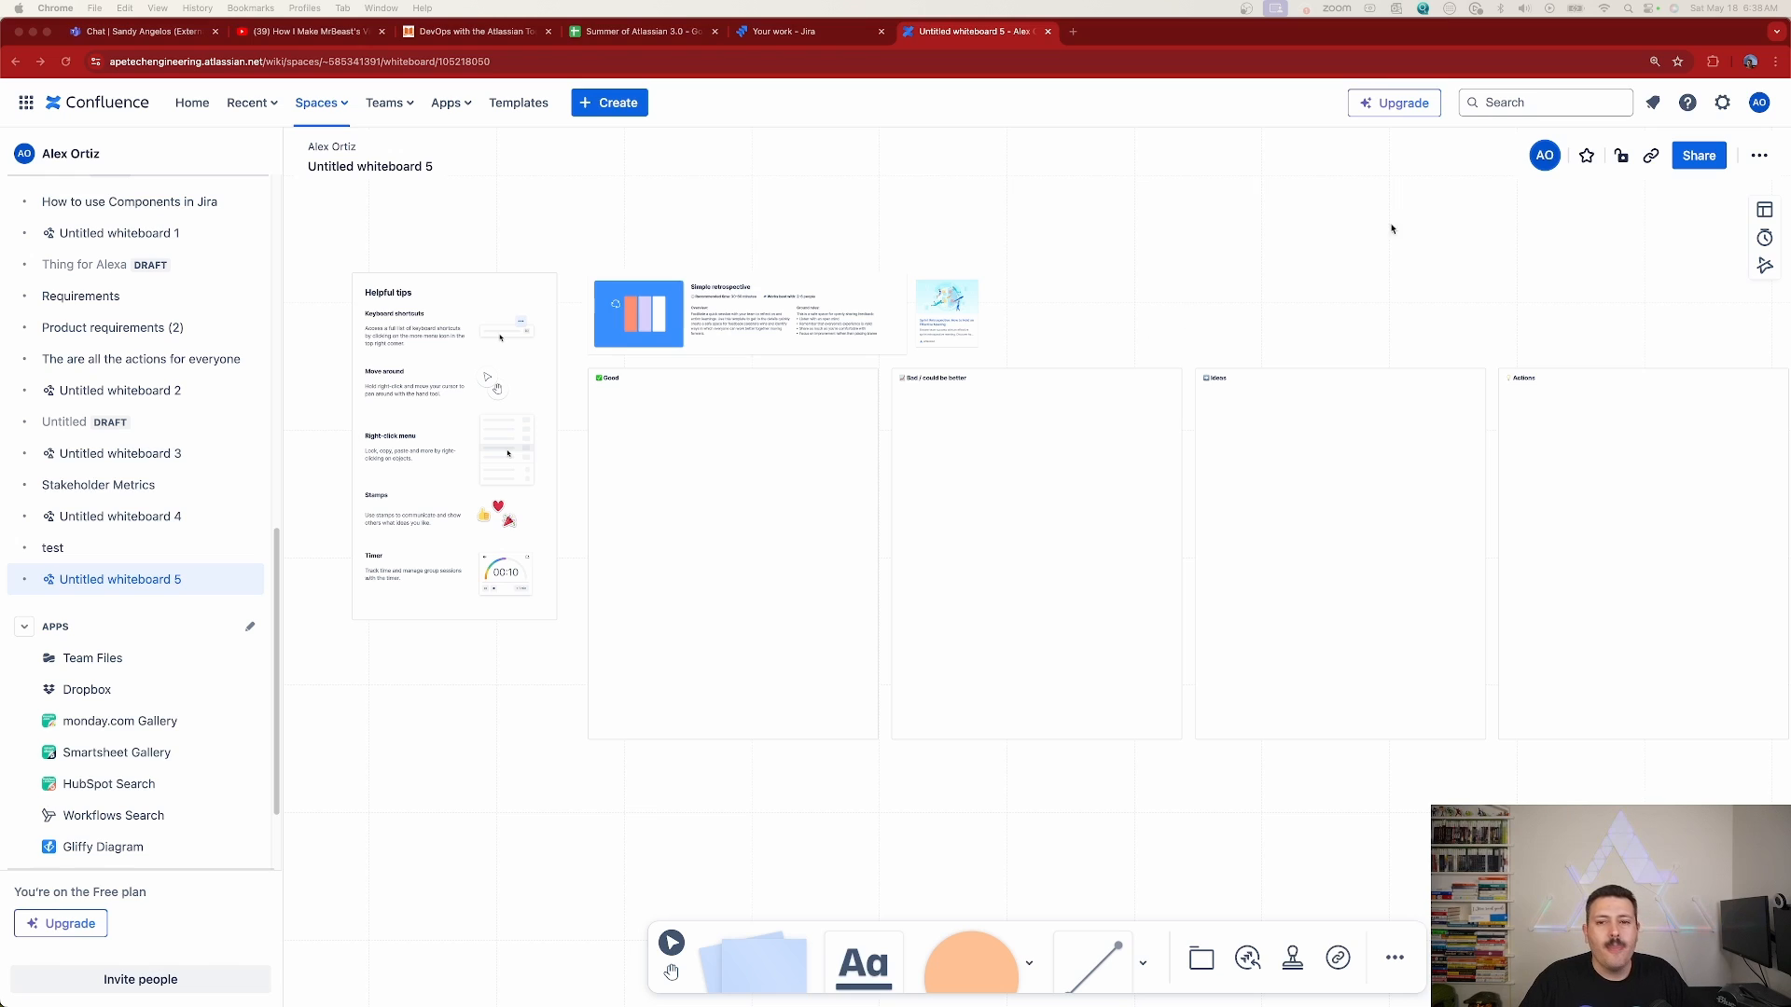
Switch the Confluence theme to Dark
click(1758, 105)
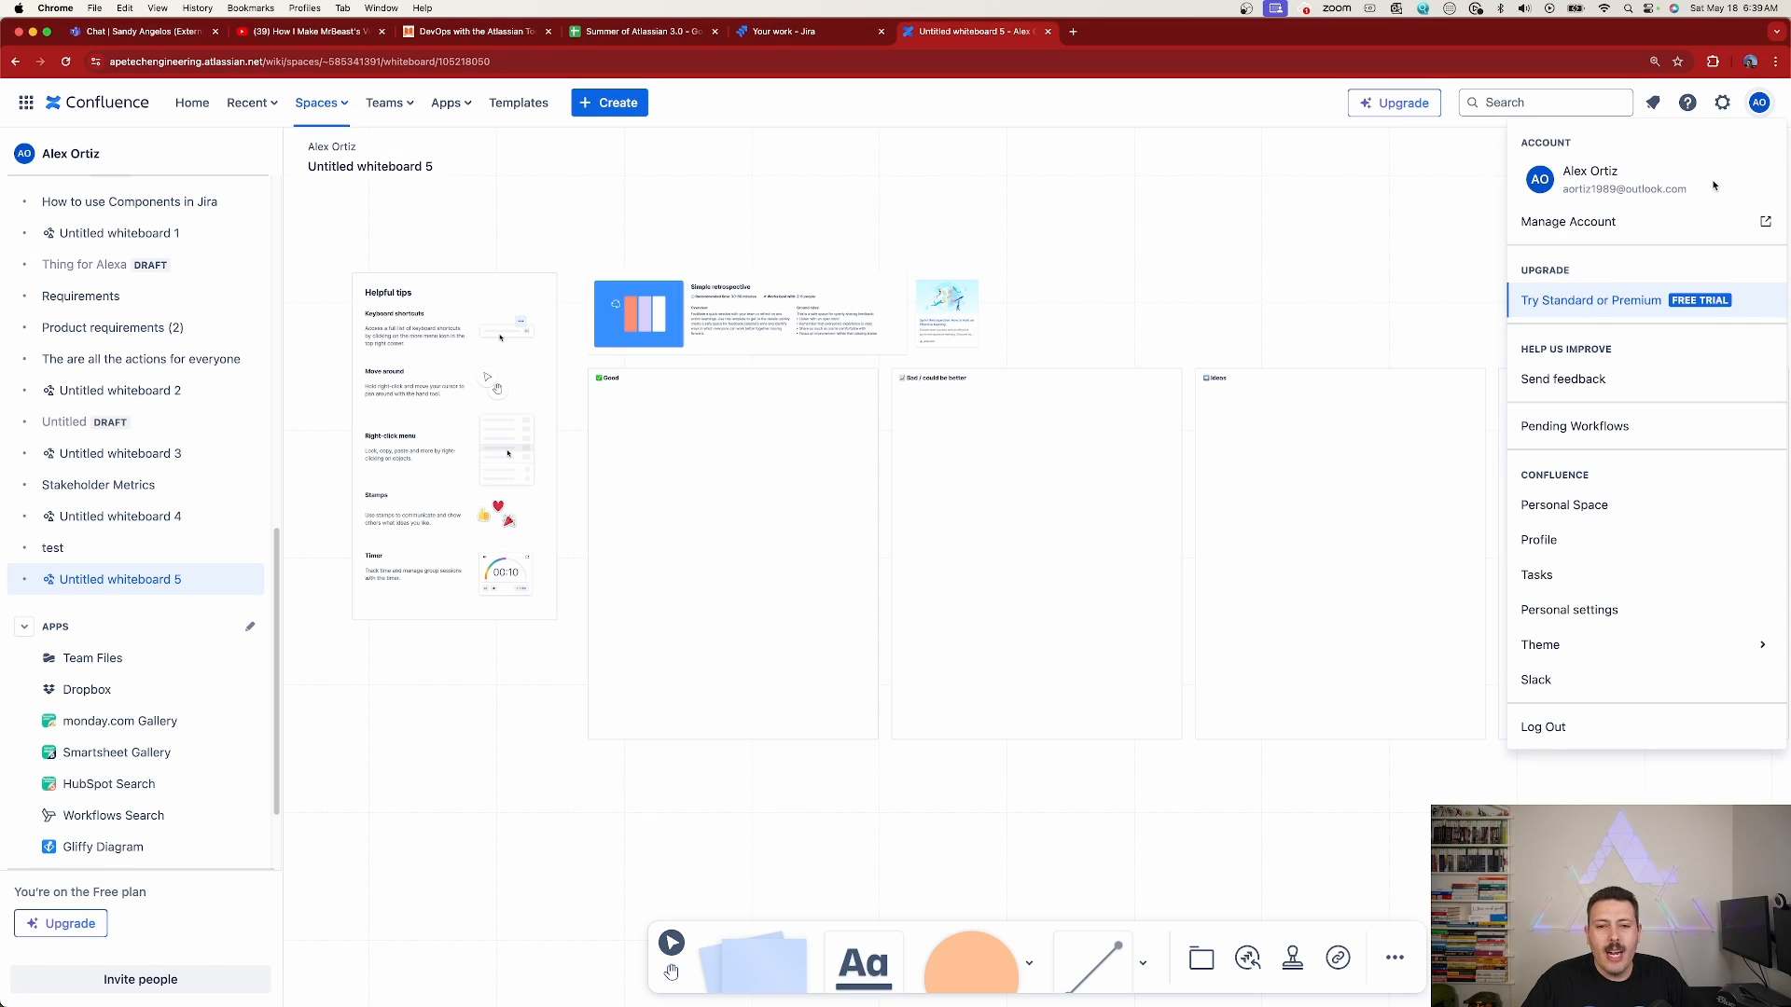
click(1581, 646)
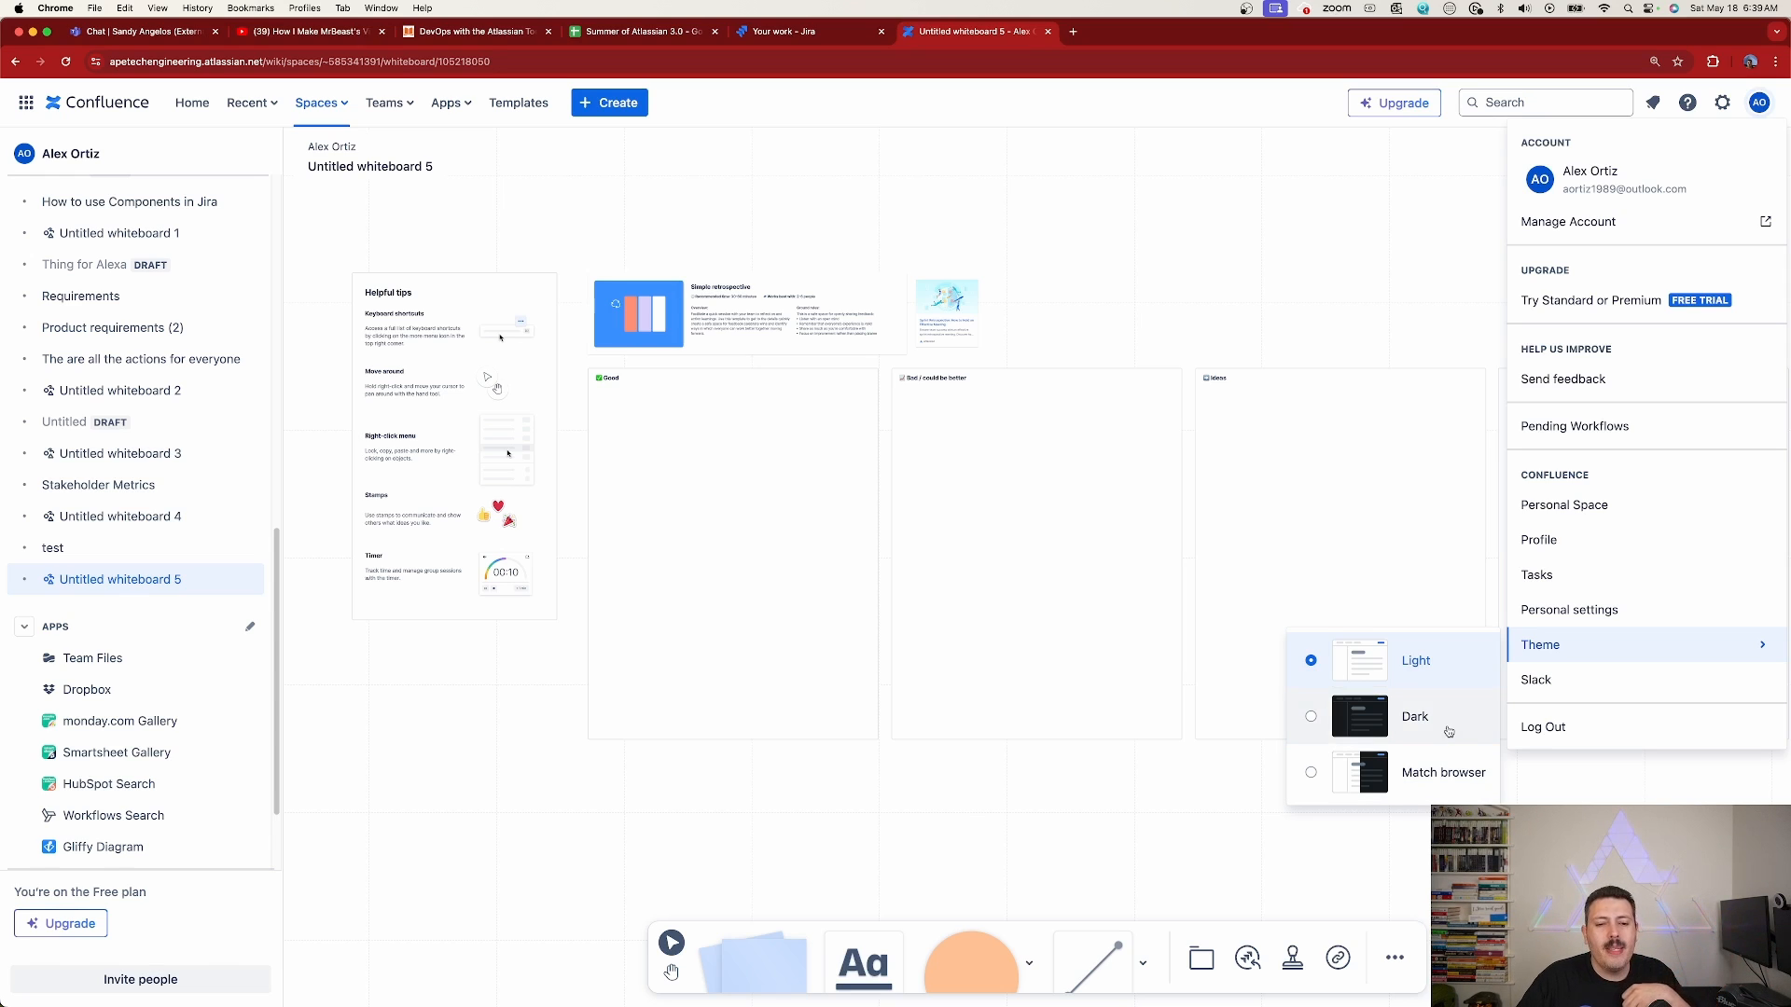
click(1448, 733)
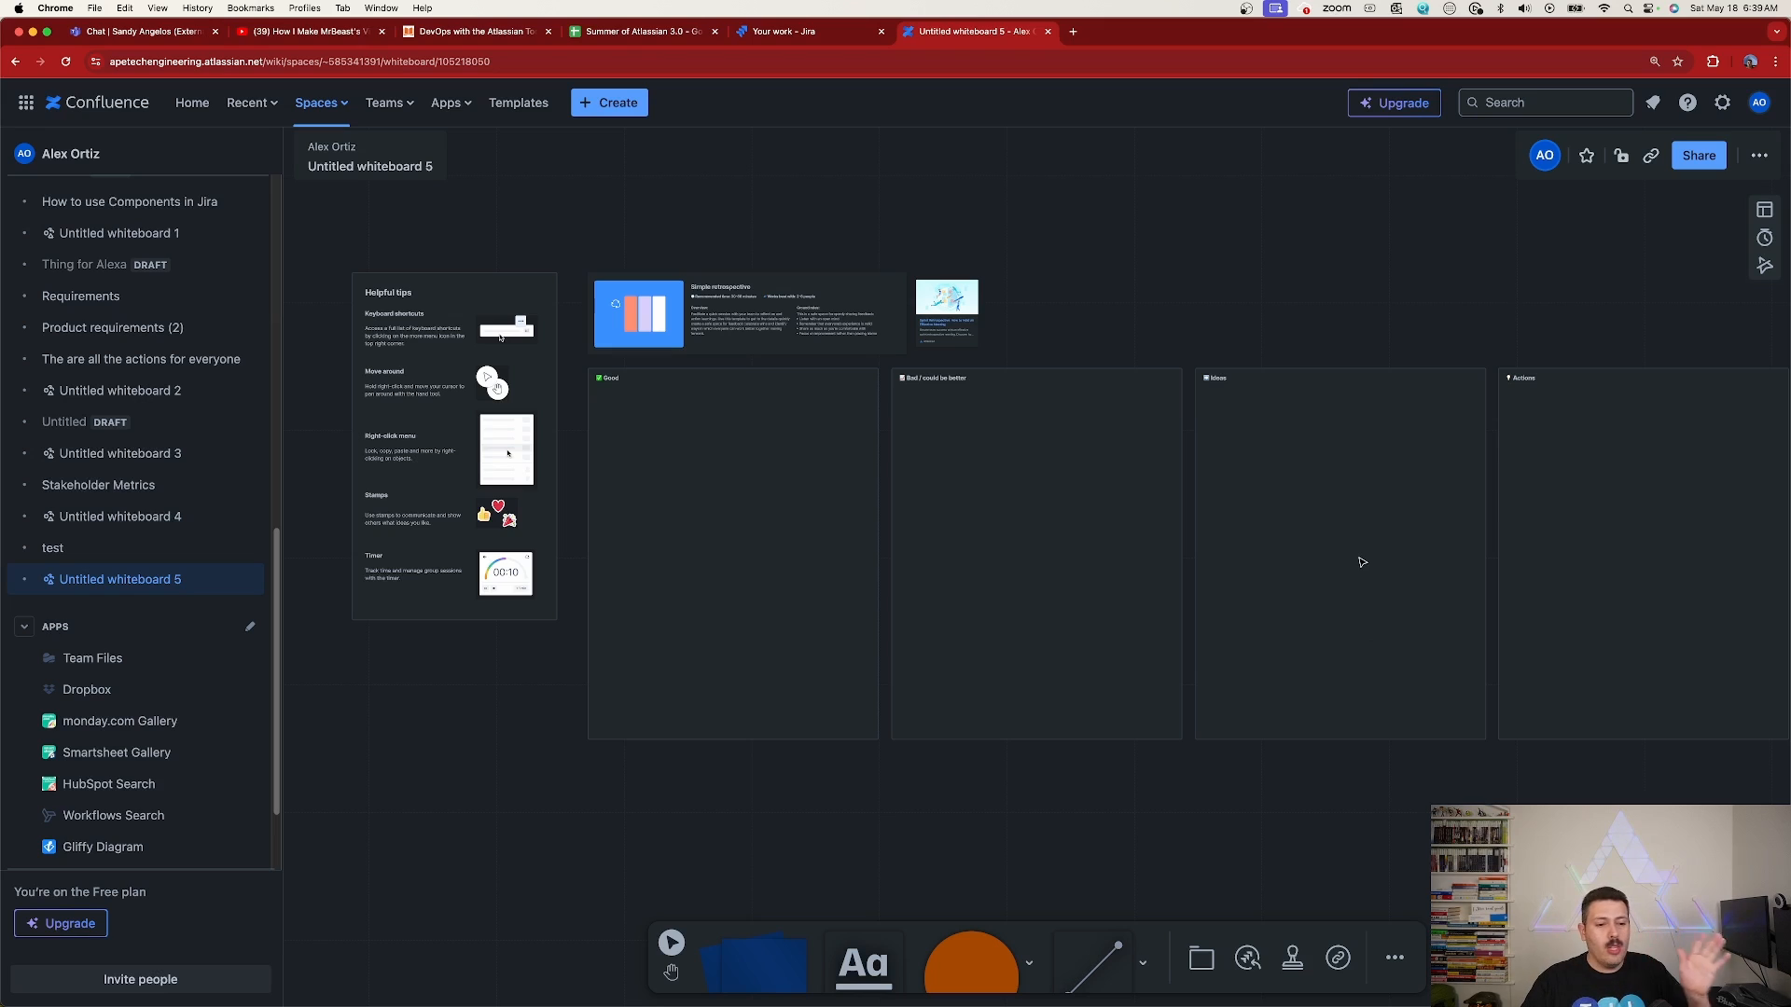
Add a sticky note to the upper part of the "Bad / could be better" section and colour it bright teal
scroll(1157, 522, up, 5)
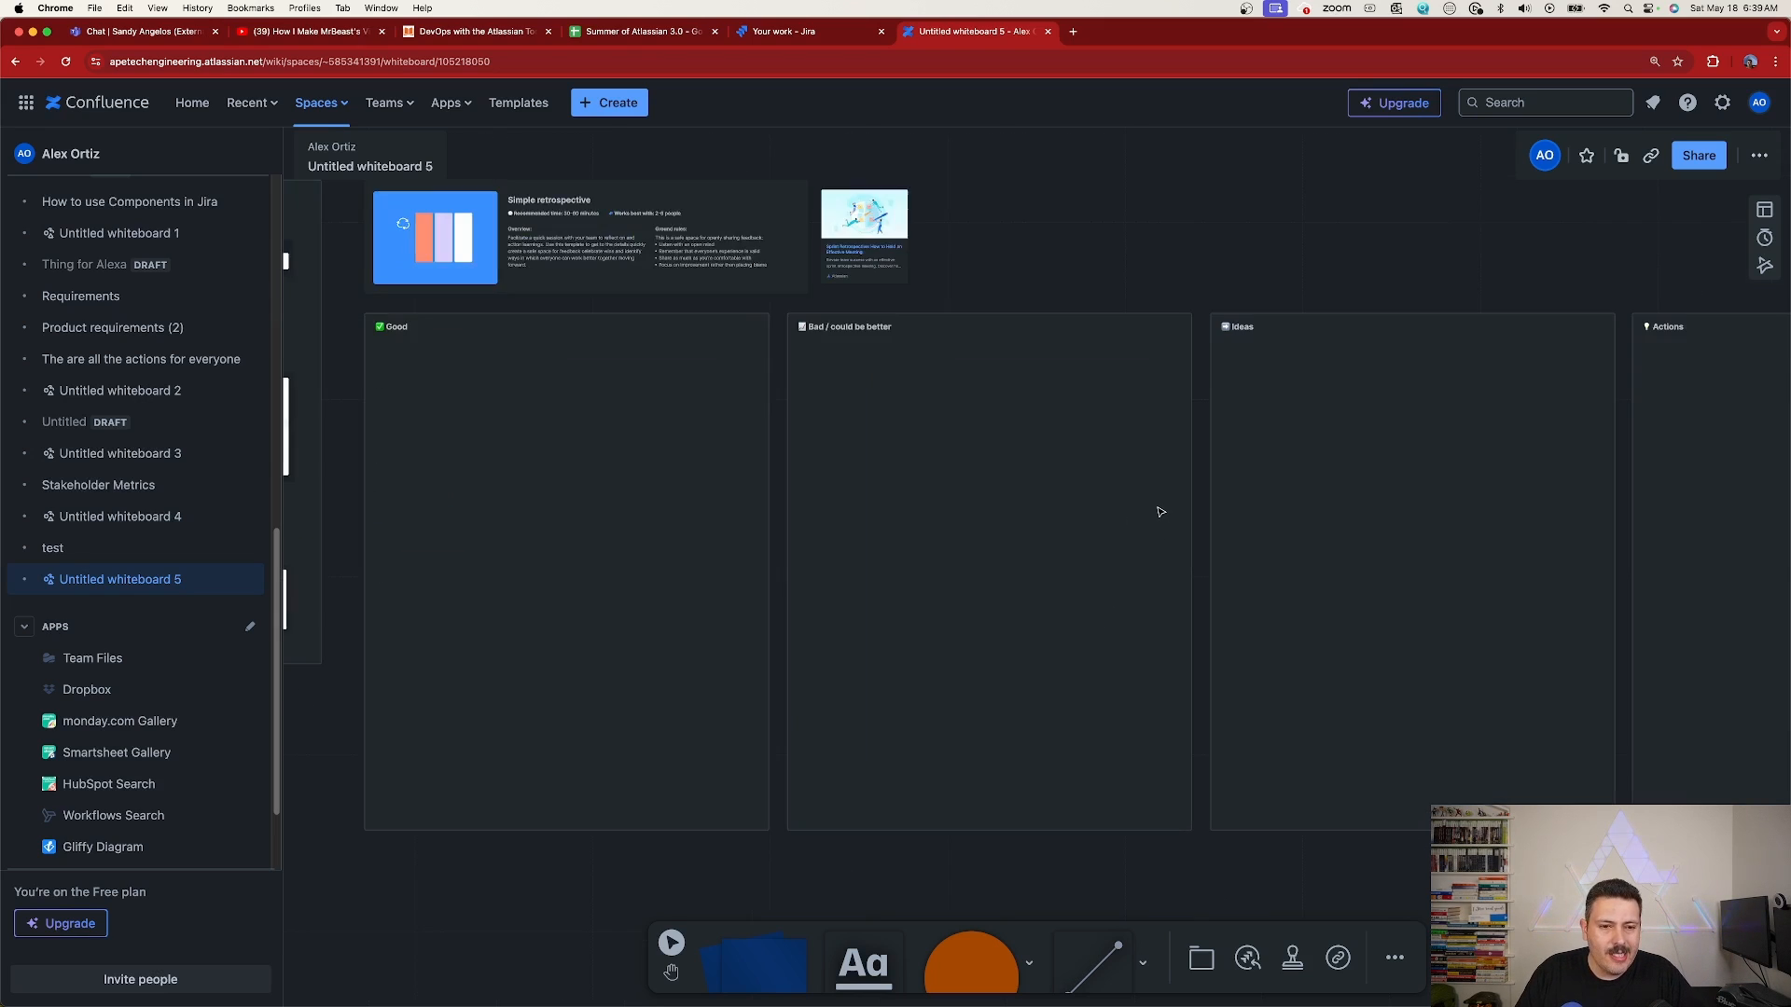
click(755, 961)
click(804, 455)
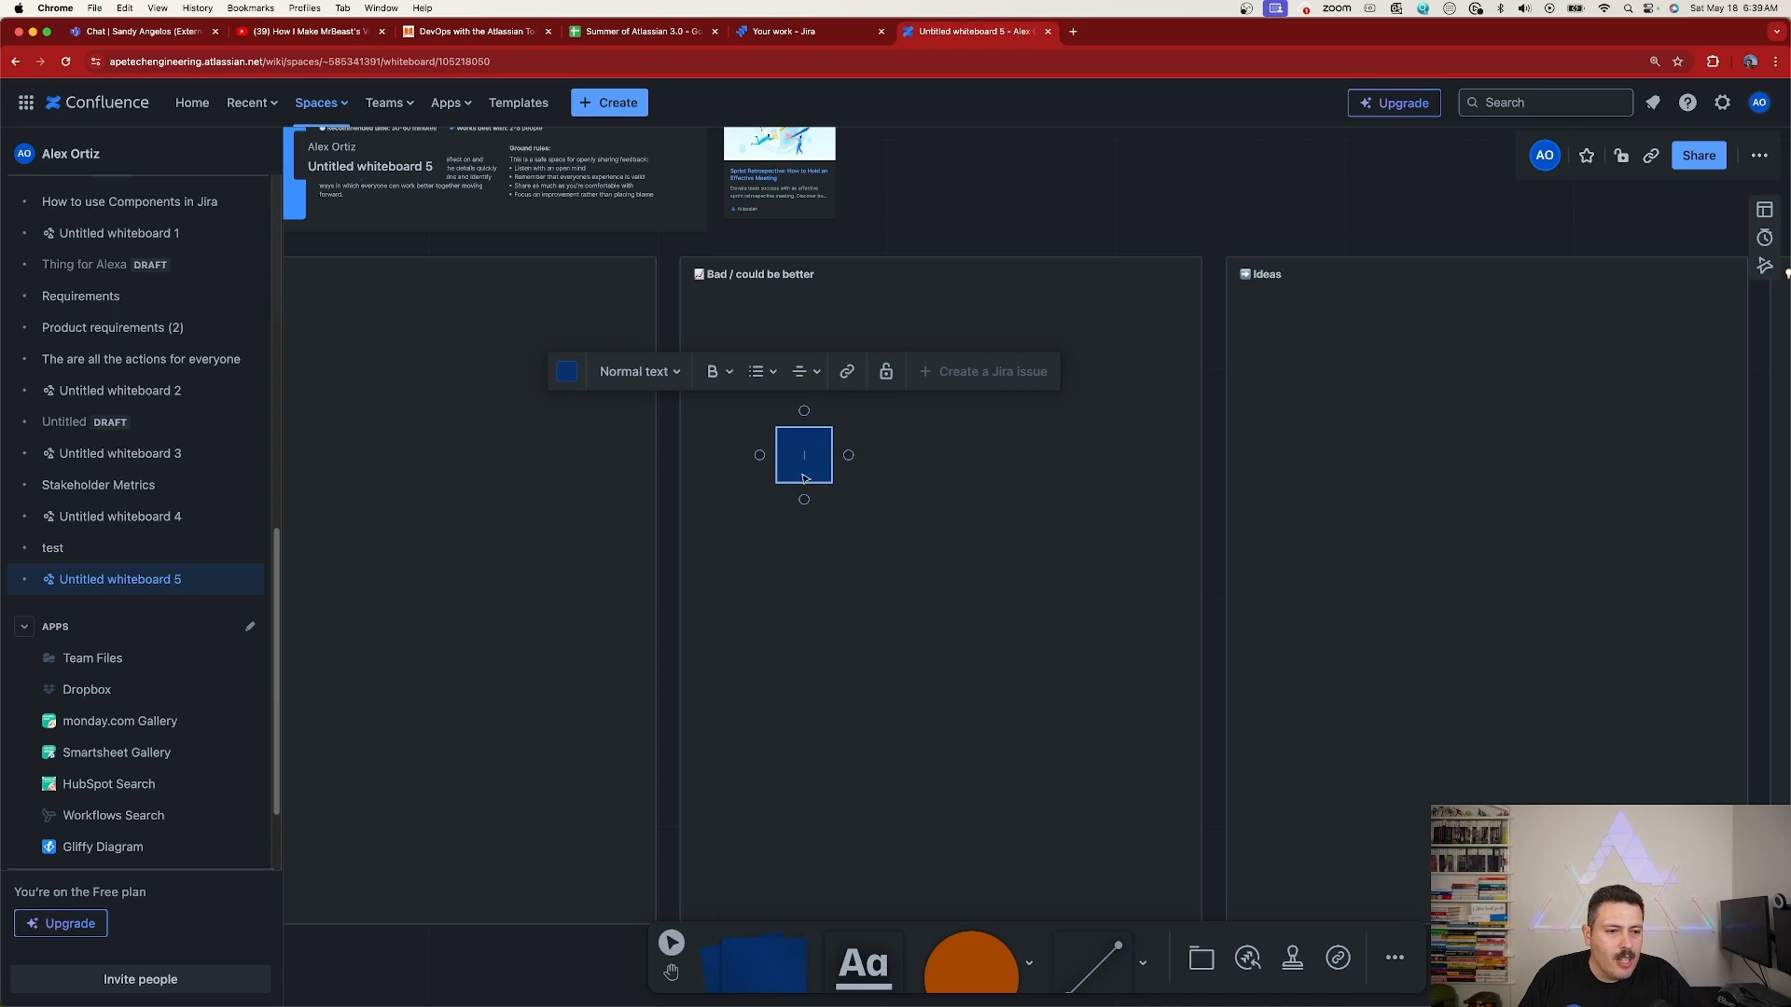
click(571, 375)
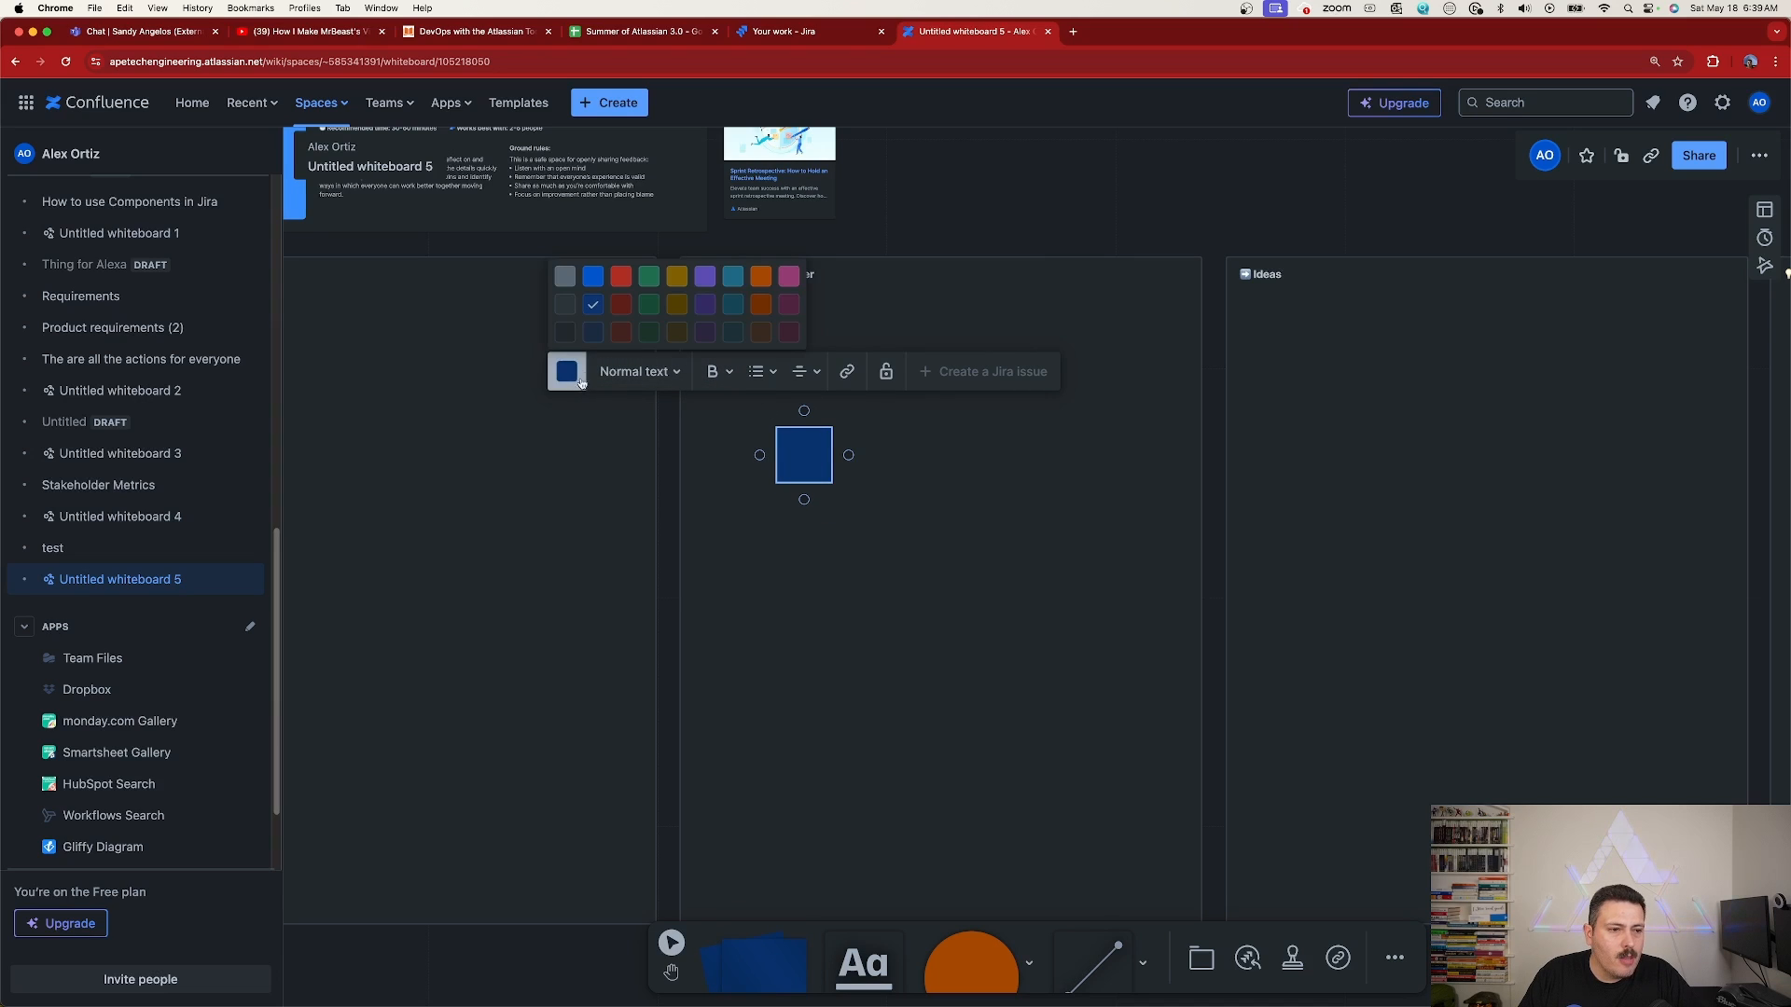
click(735, 278)
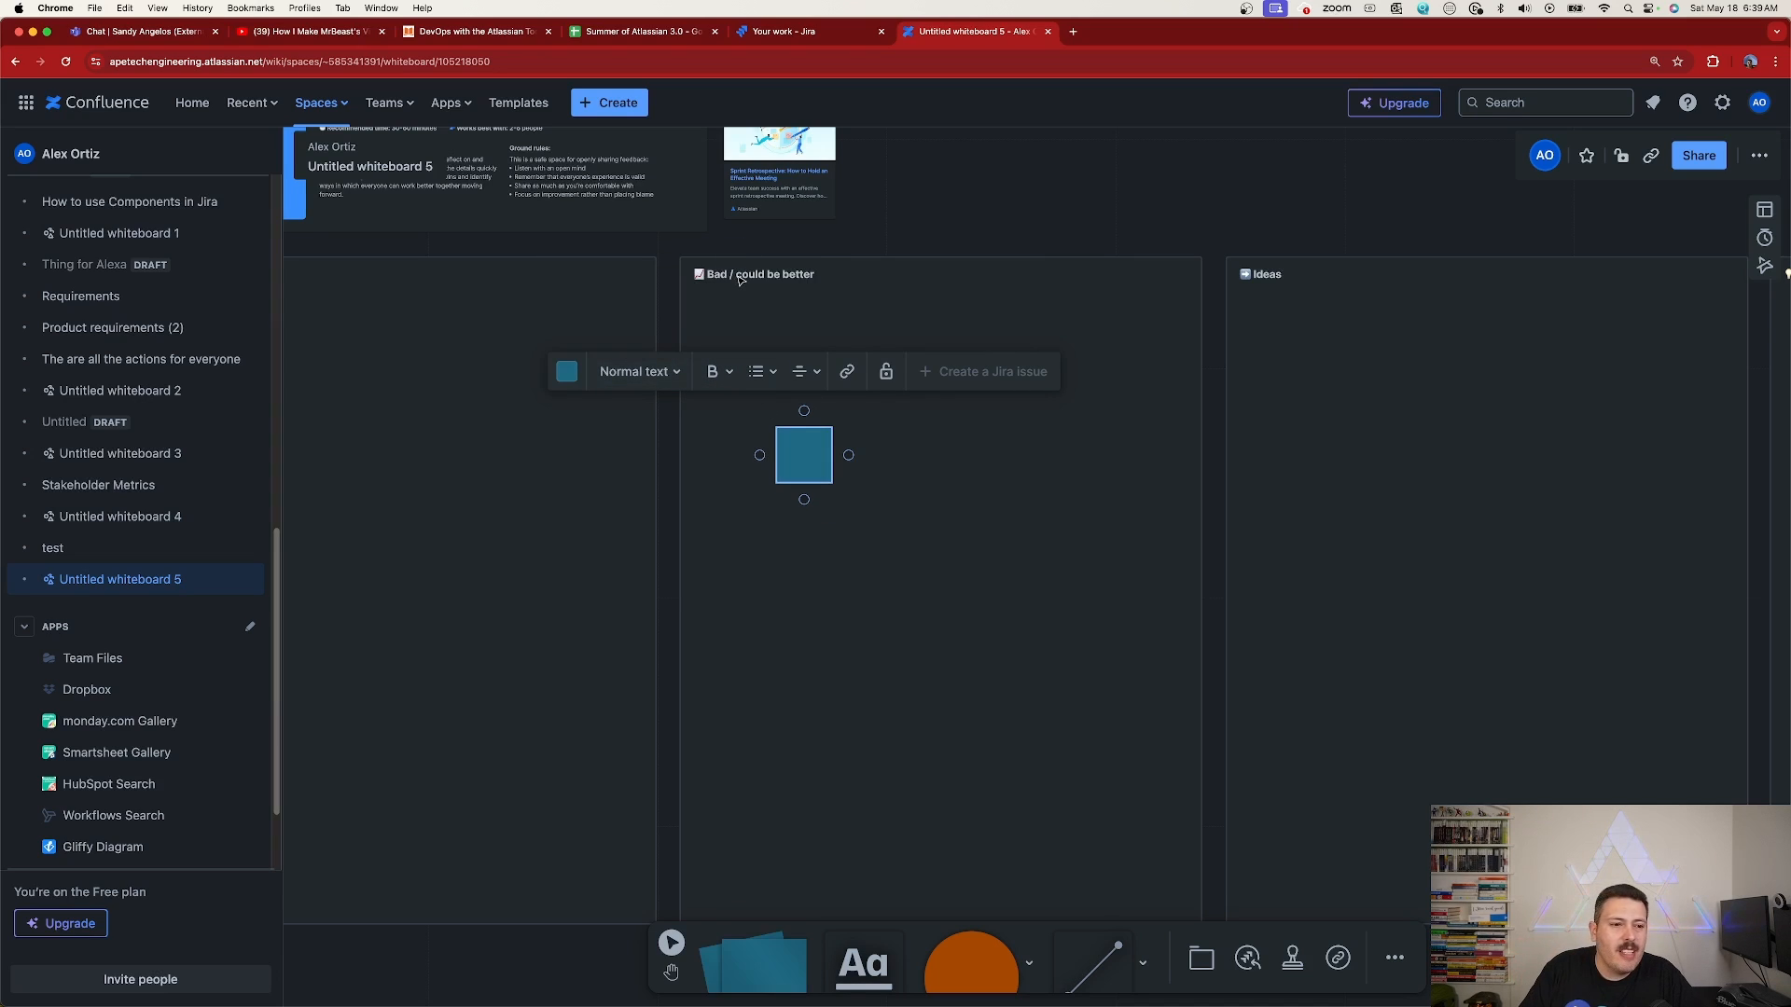
click(940, 583)
Place a circle below and to the right of the teal sticky note and colour it bright red
click(970, 960)
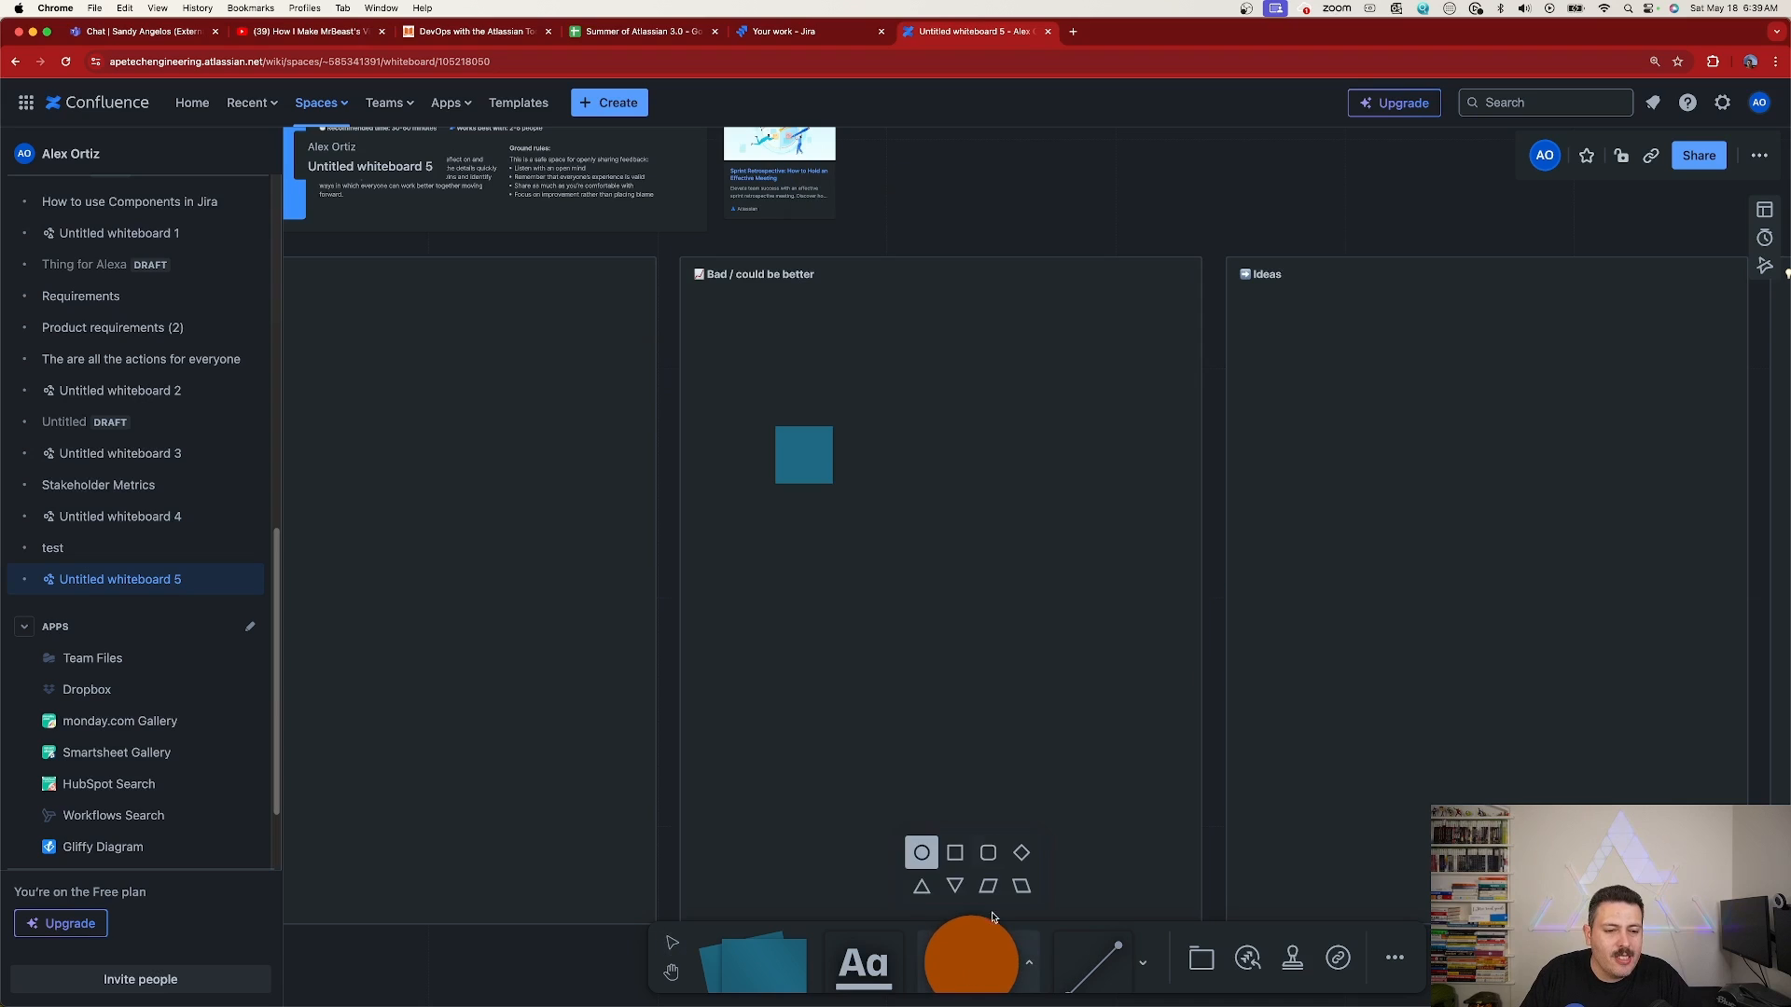
click(964, 572)
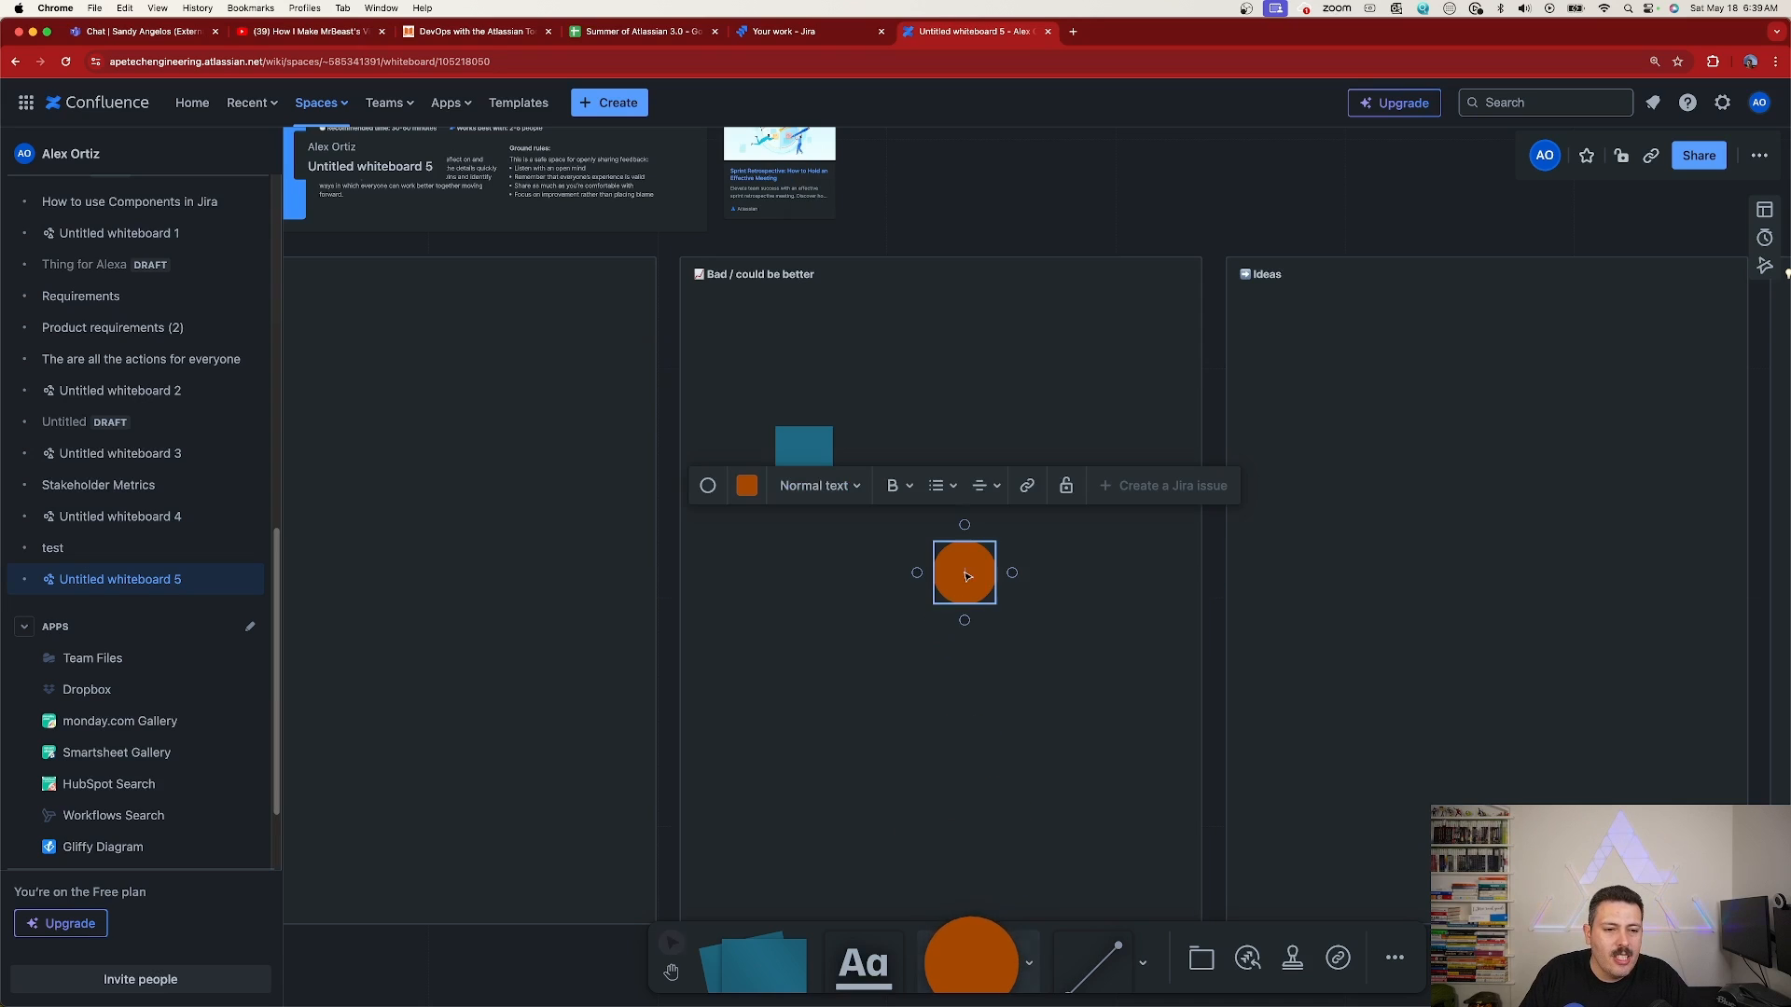
click(746, 485)
click(808, 395)
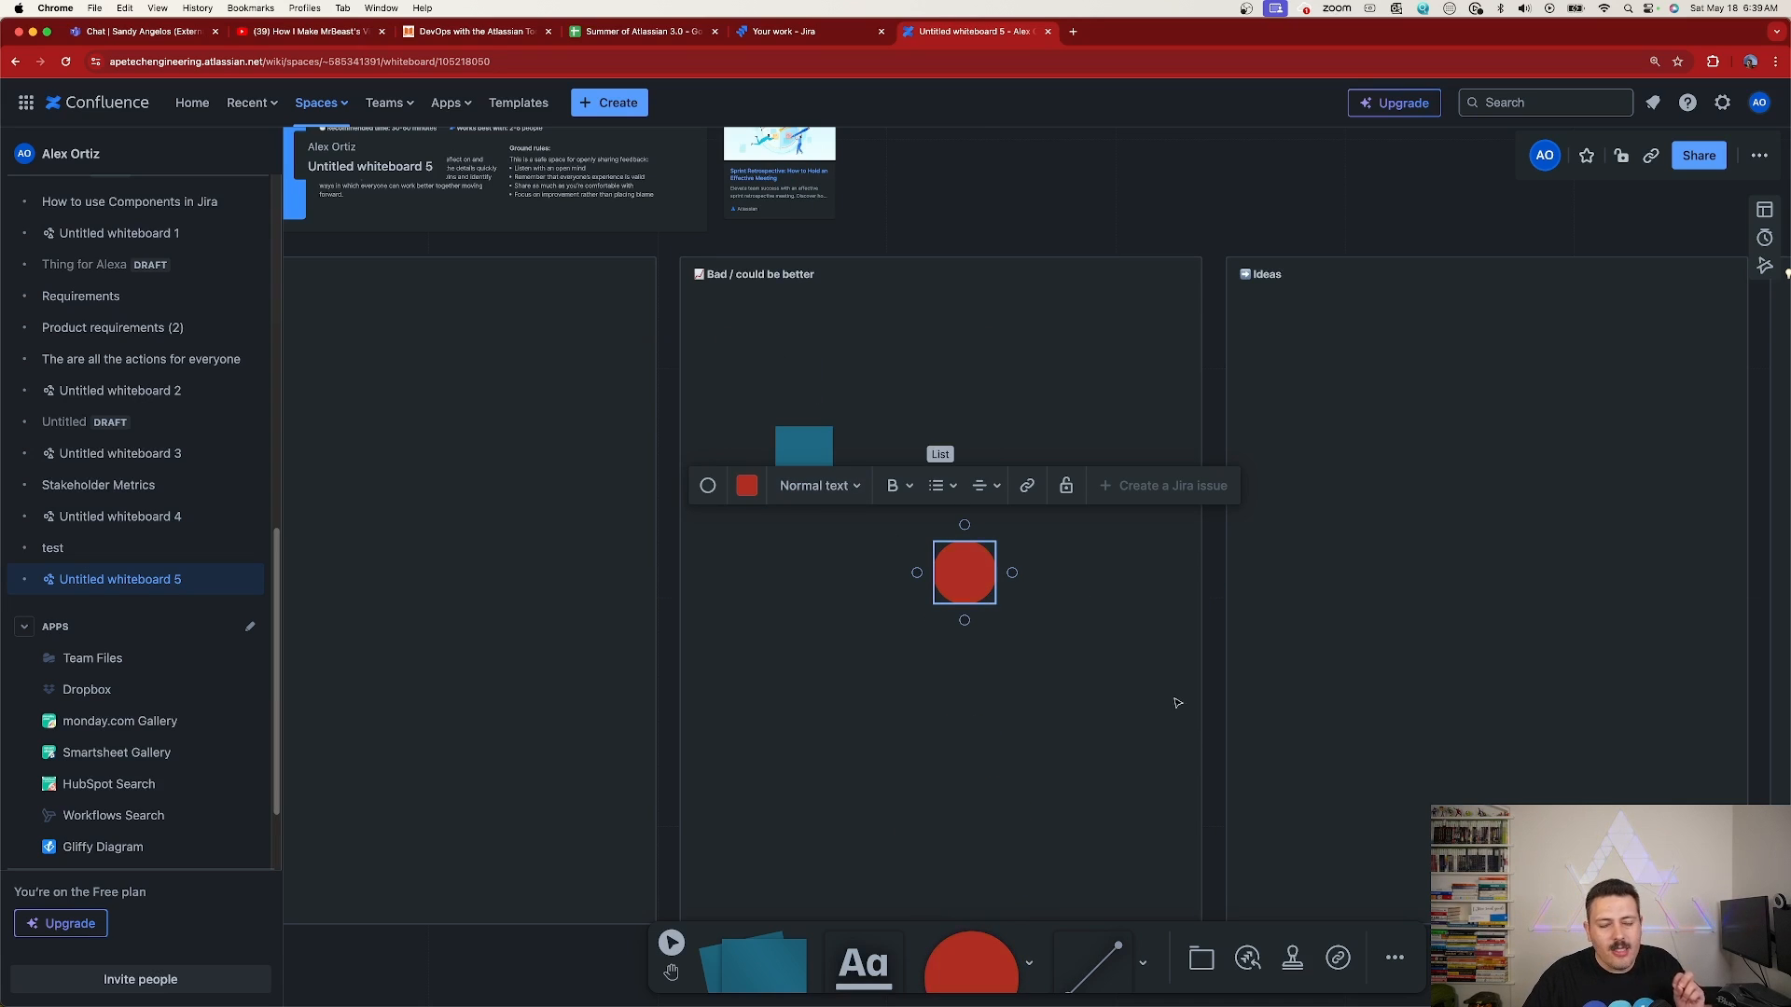
click(1147, 740)
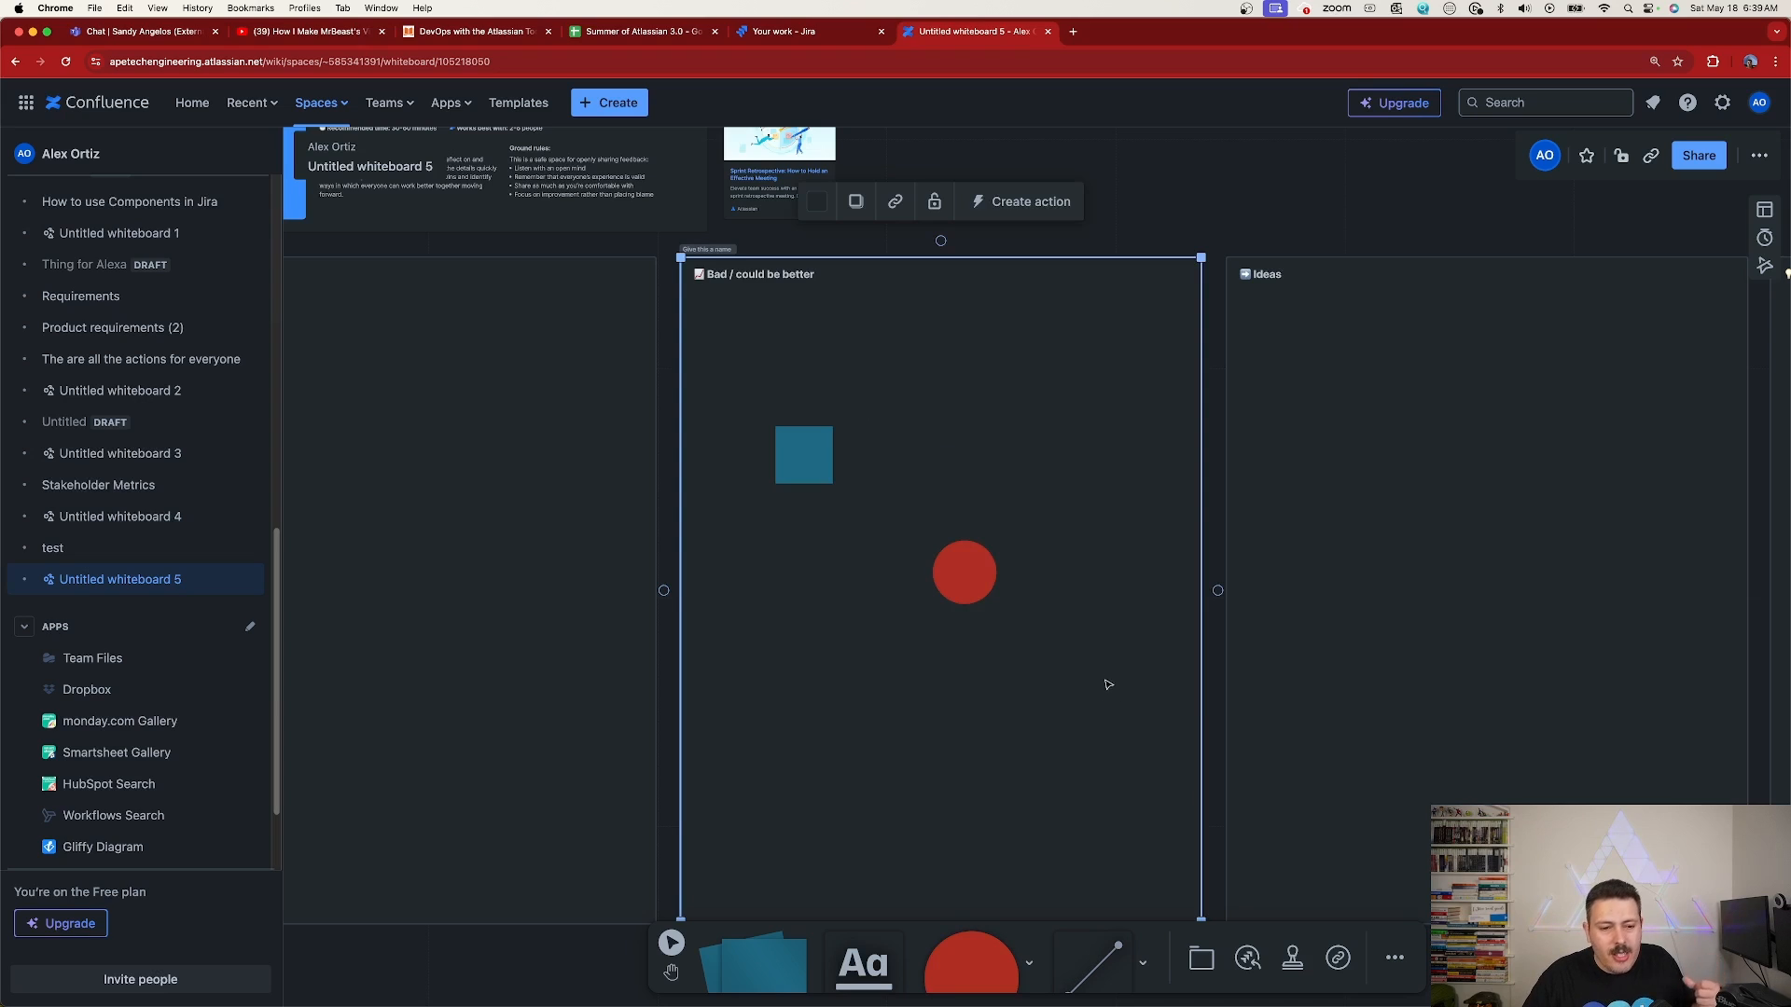
Connect the right edge of the teal sticky note to the top of the red circle with a straight line
click(1093, 961)
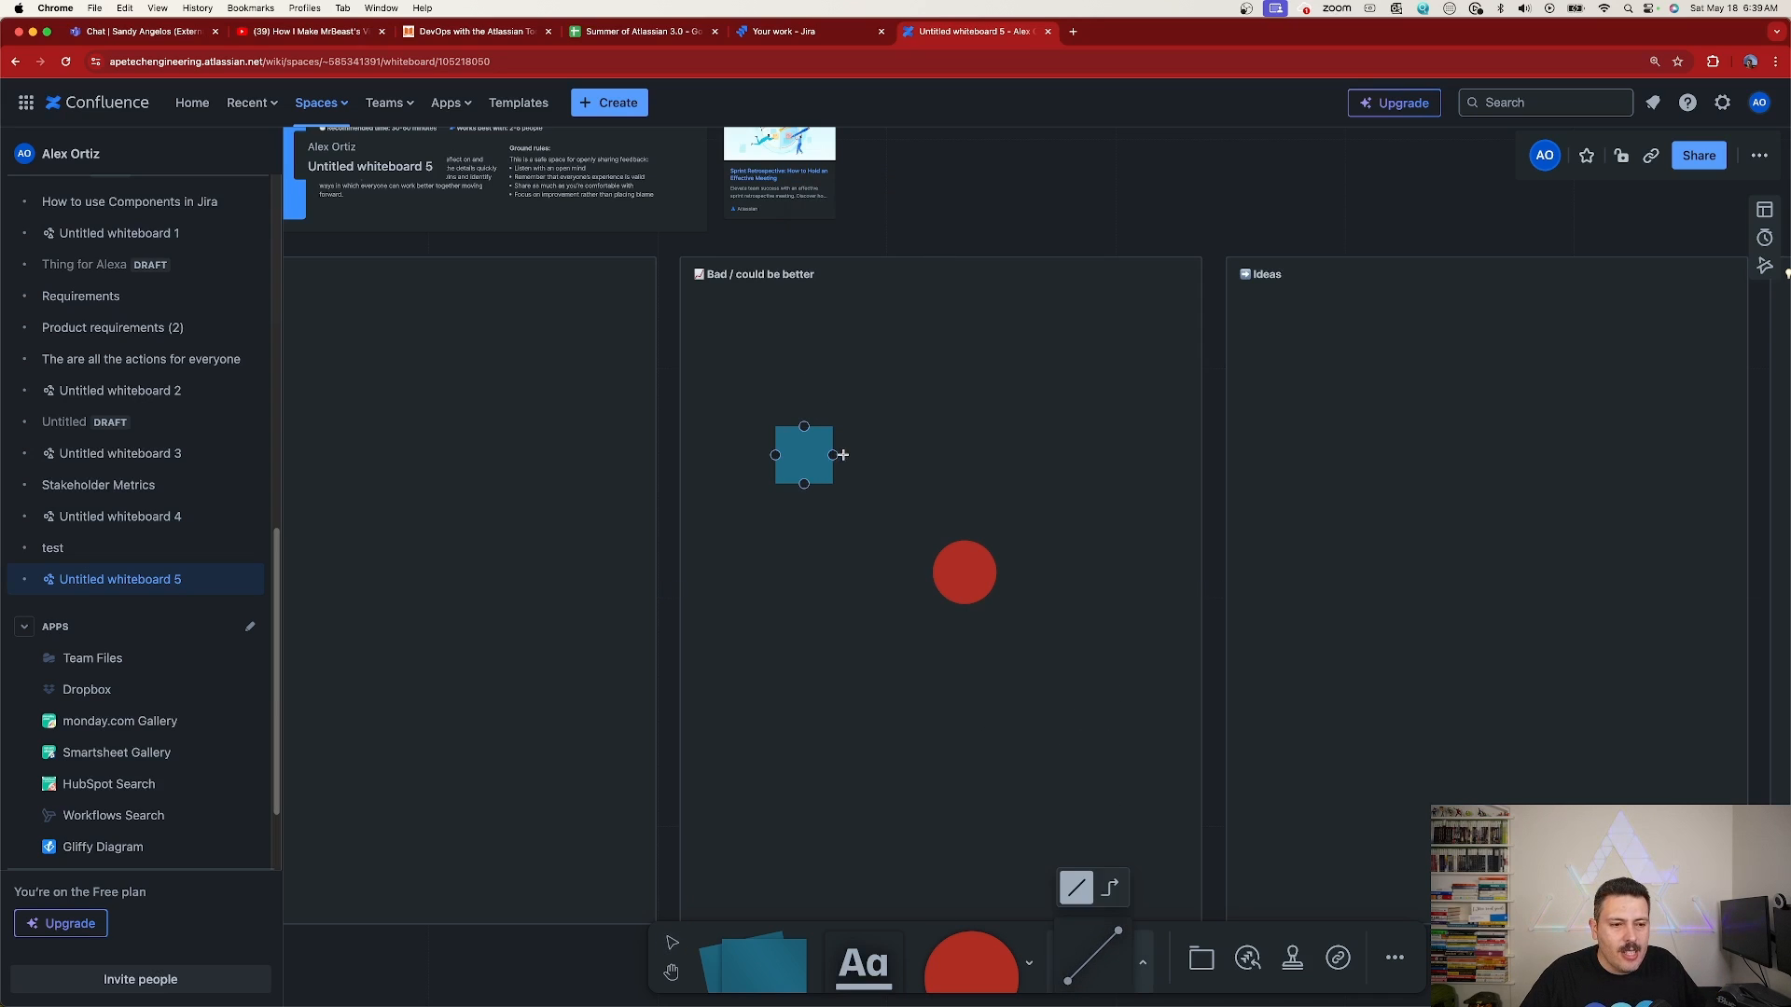
mouse_move(831, 456)
mouse_down()
mouse_move(983, 496)
mouse_move(966, 543)
mouse_up()
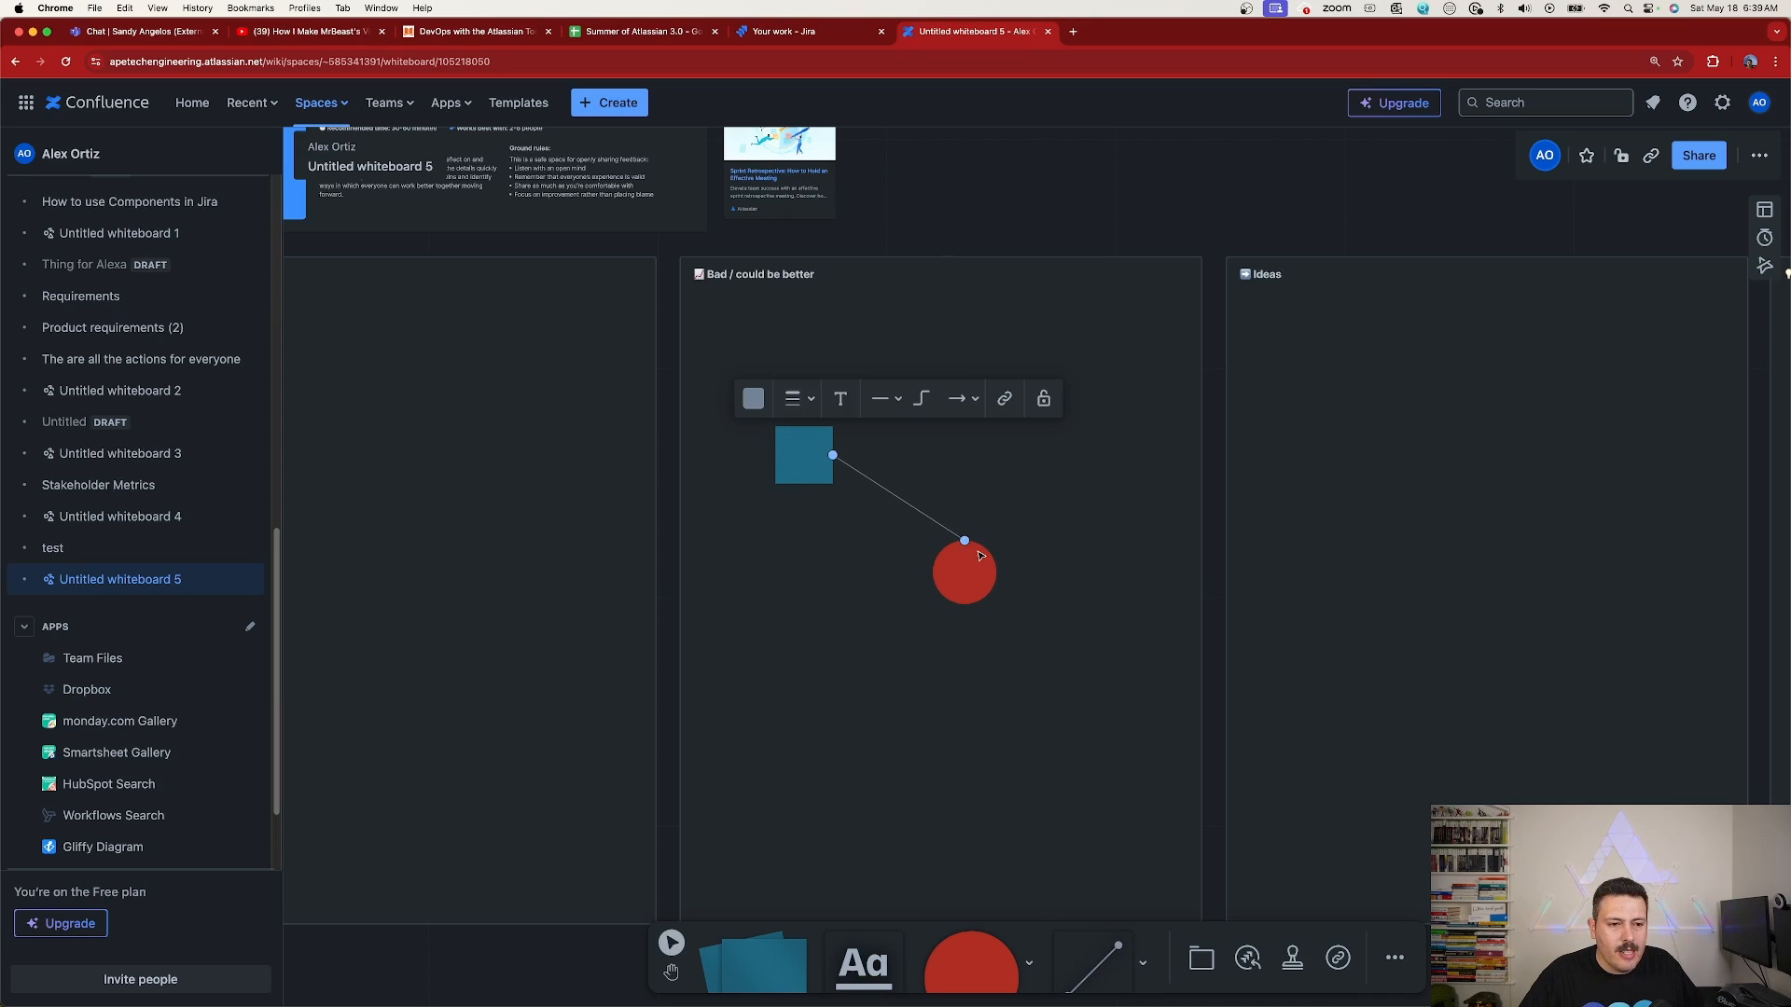
click(1053, 494)
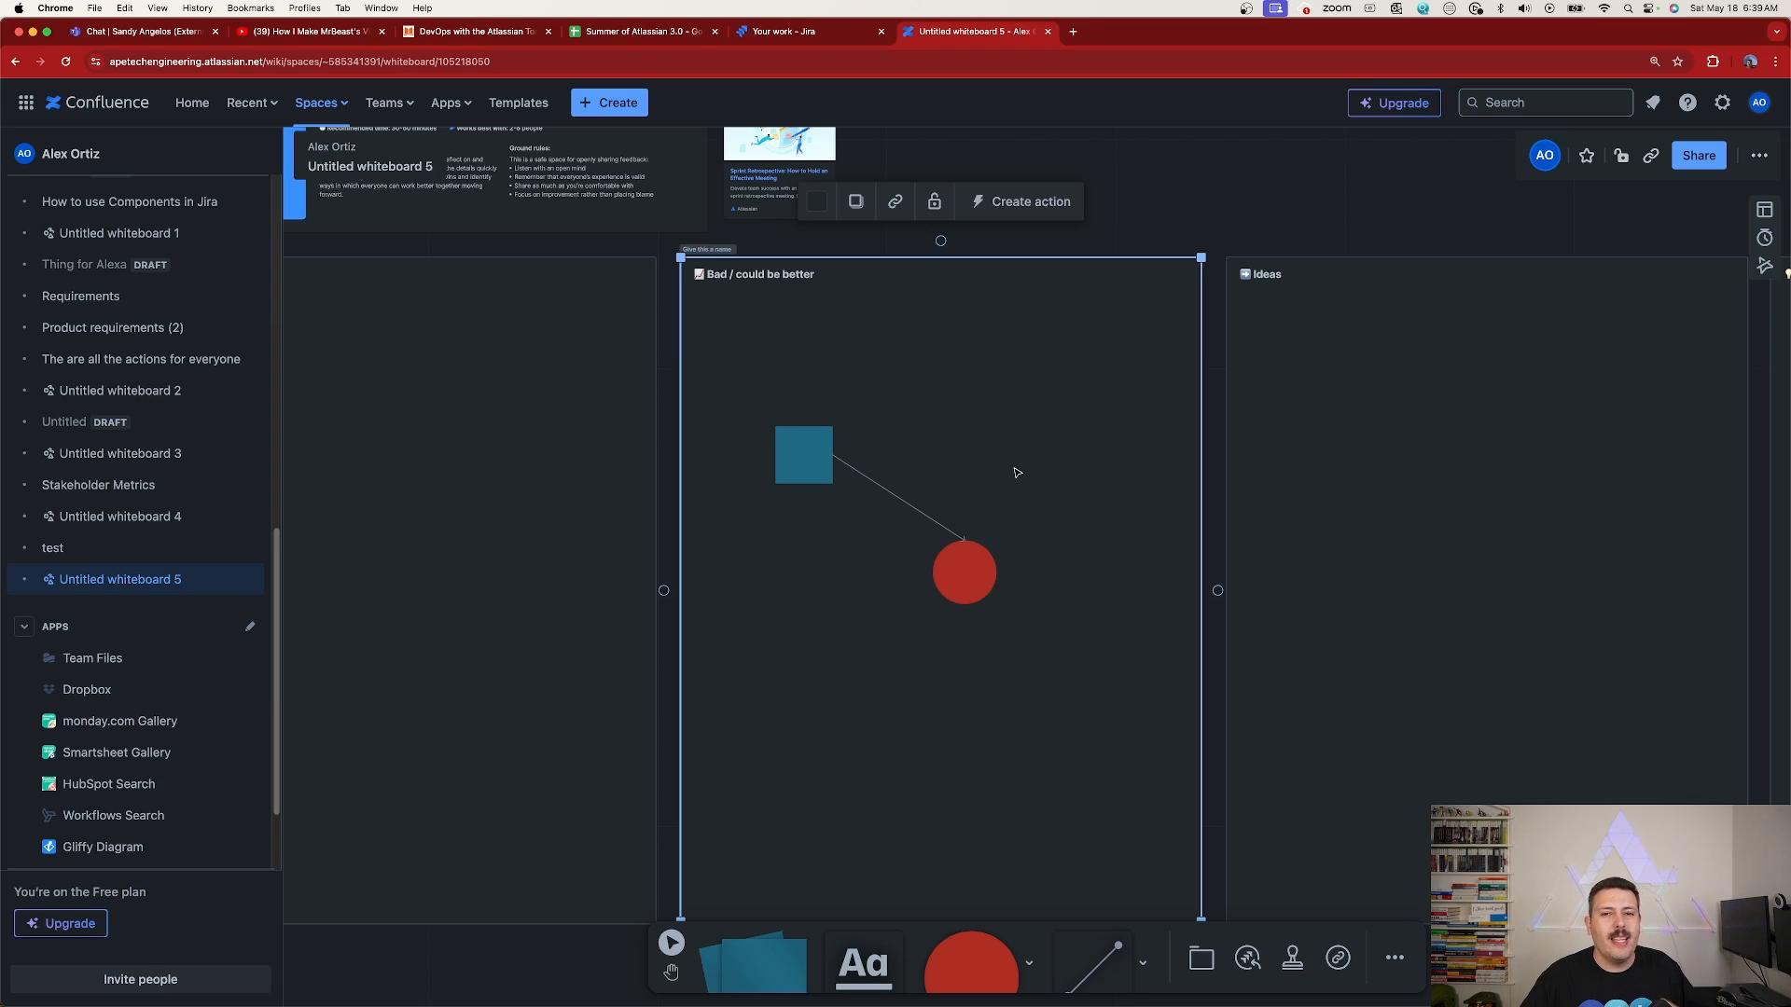
Set the Confluence theme back to Light
click(1760, 105)
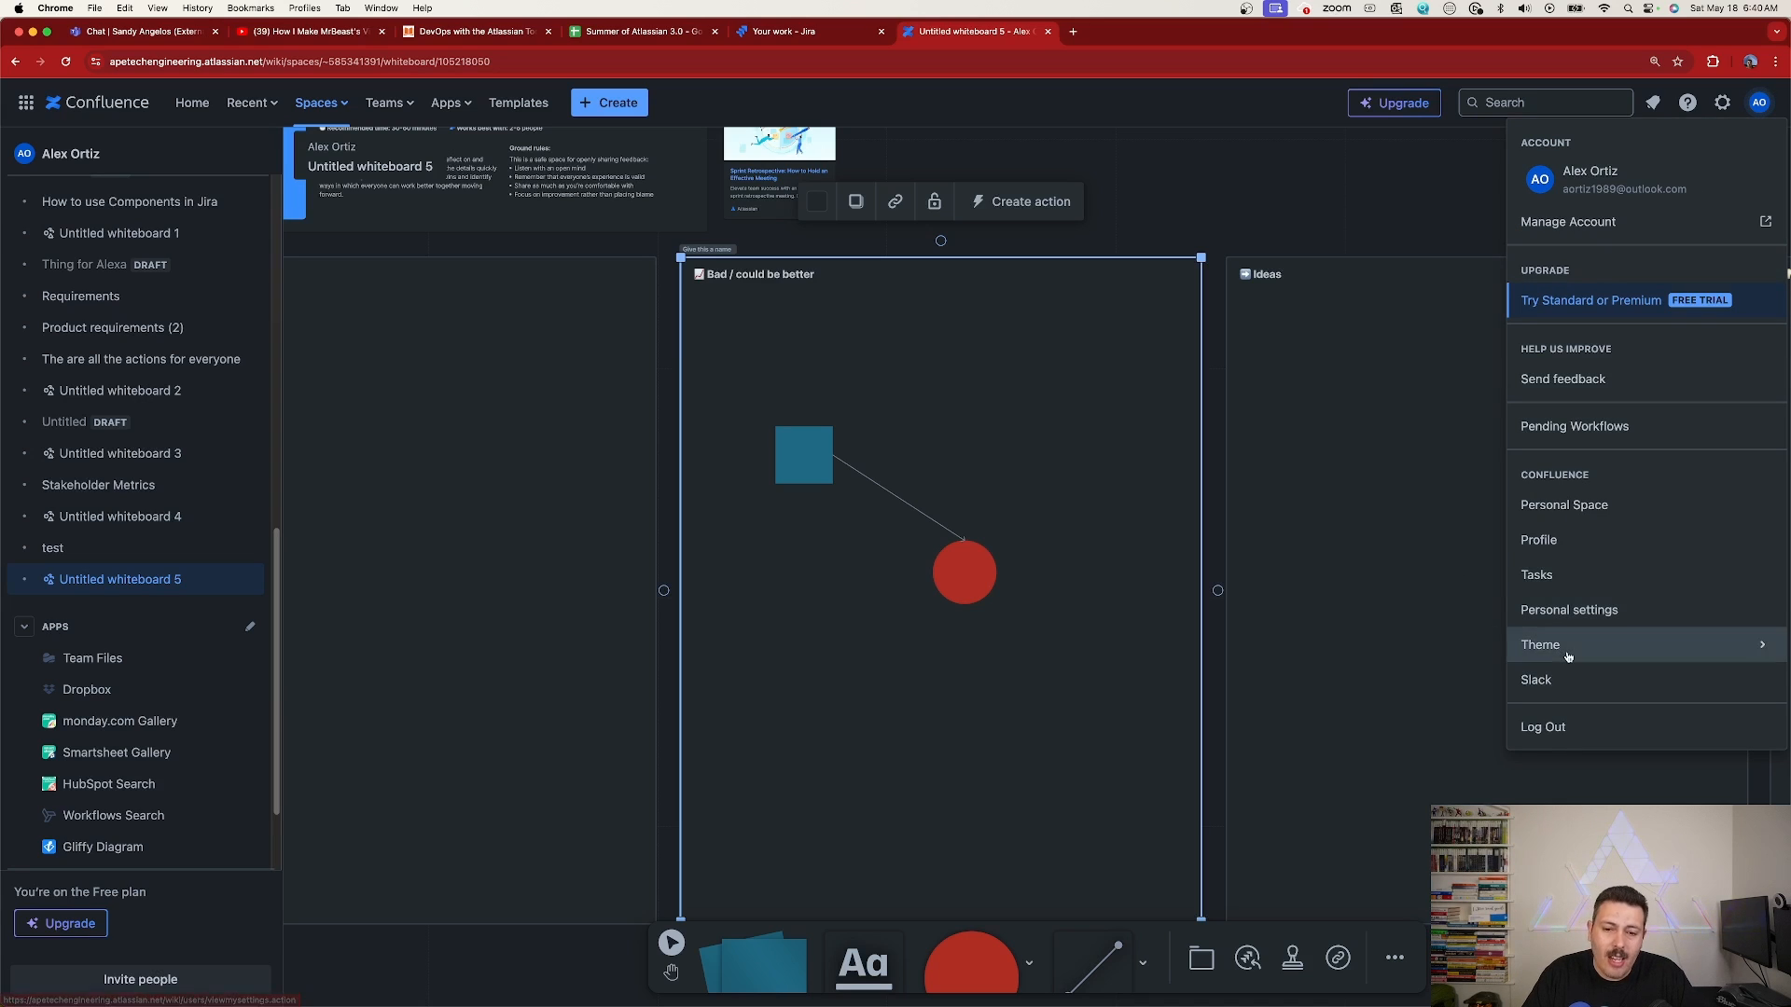
mouse_move(1540, 644)
click(1416, 664)
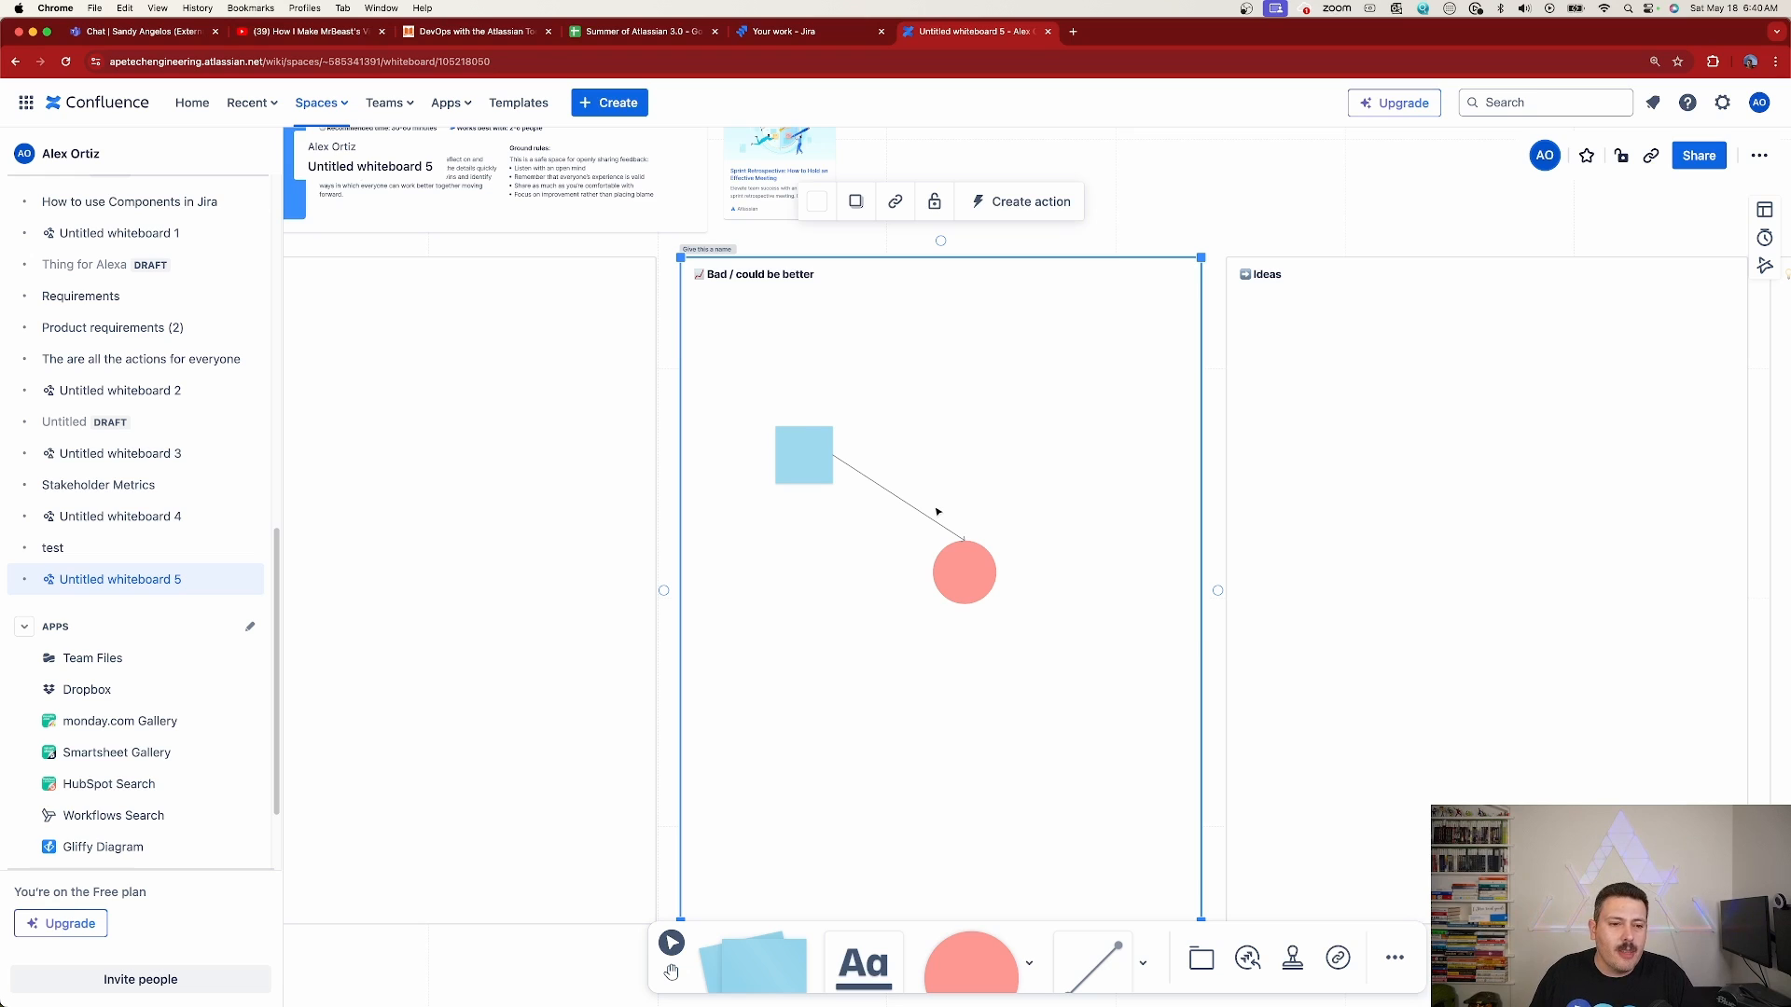
Place a square shape in the empty canvas area below and left of the retrospective template
scroll(938, 511, down, 5)
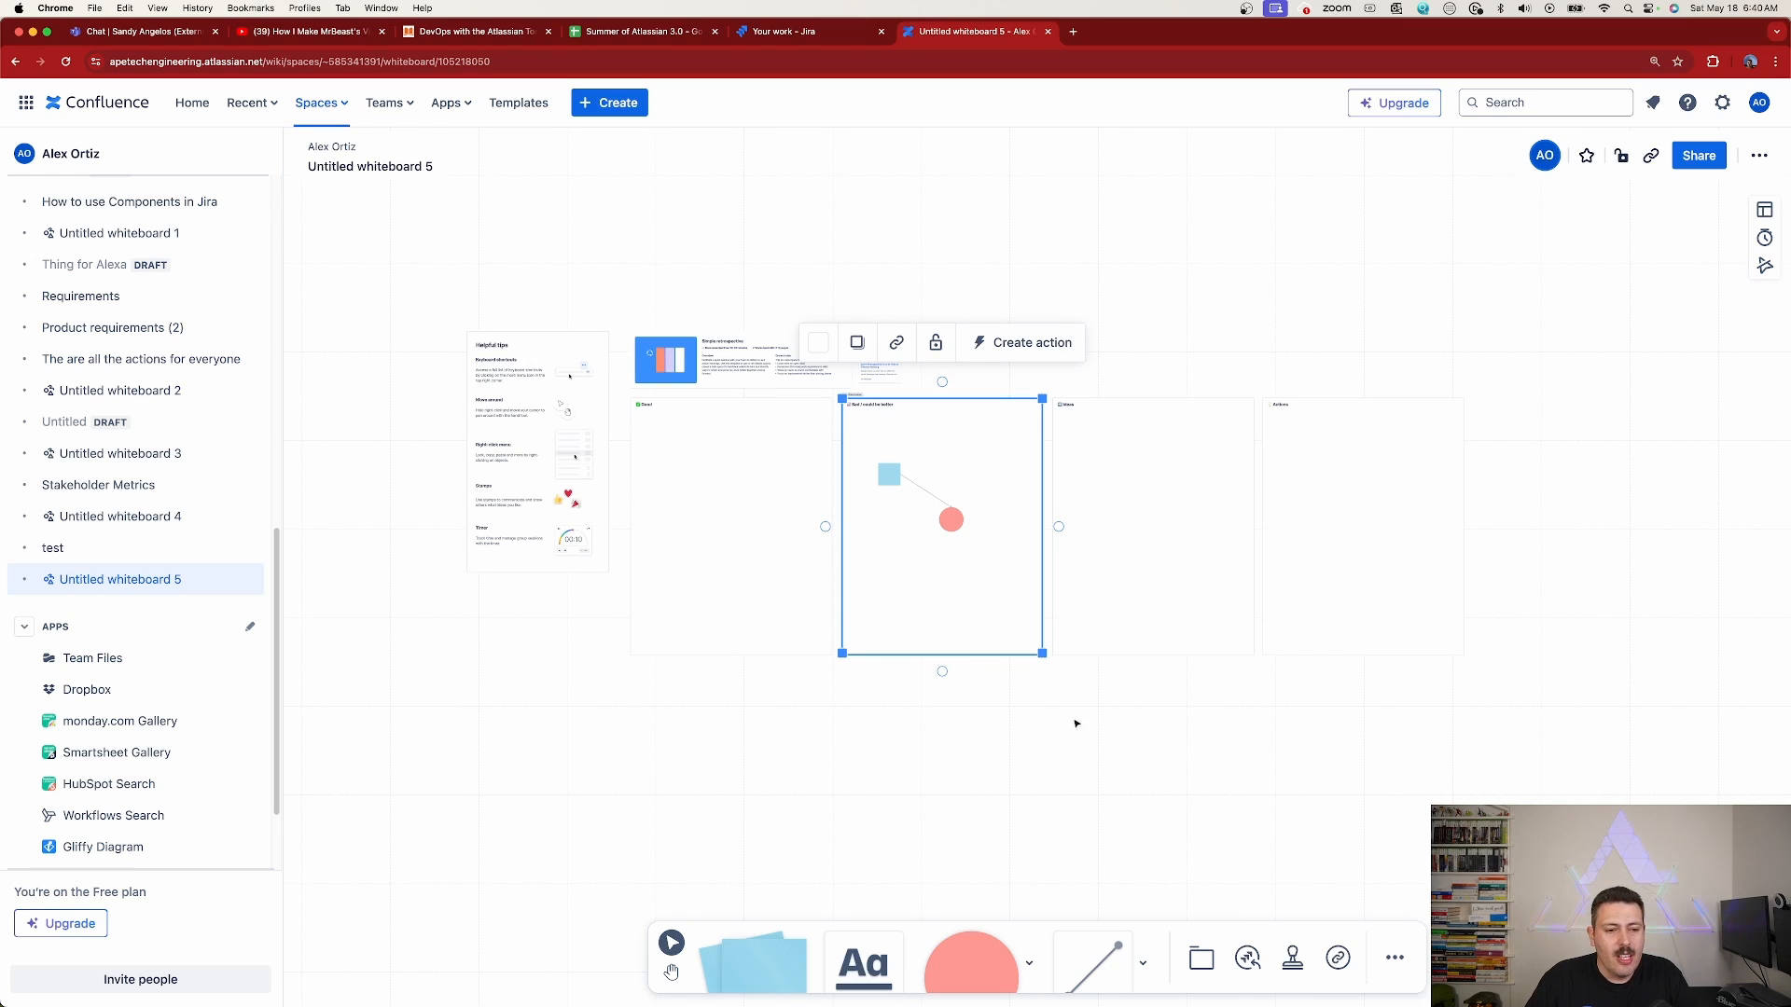
drag(1040, 761, 1185, 684)
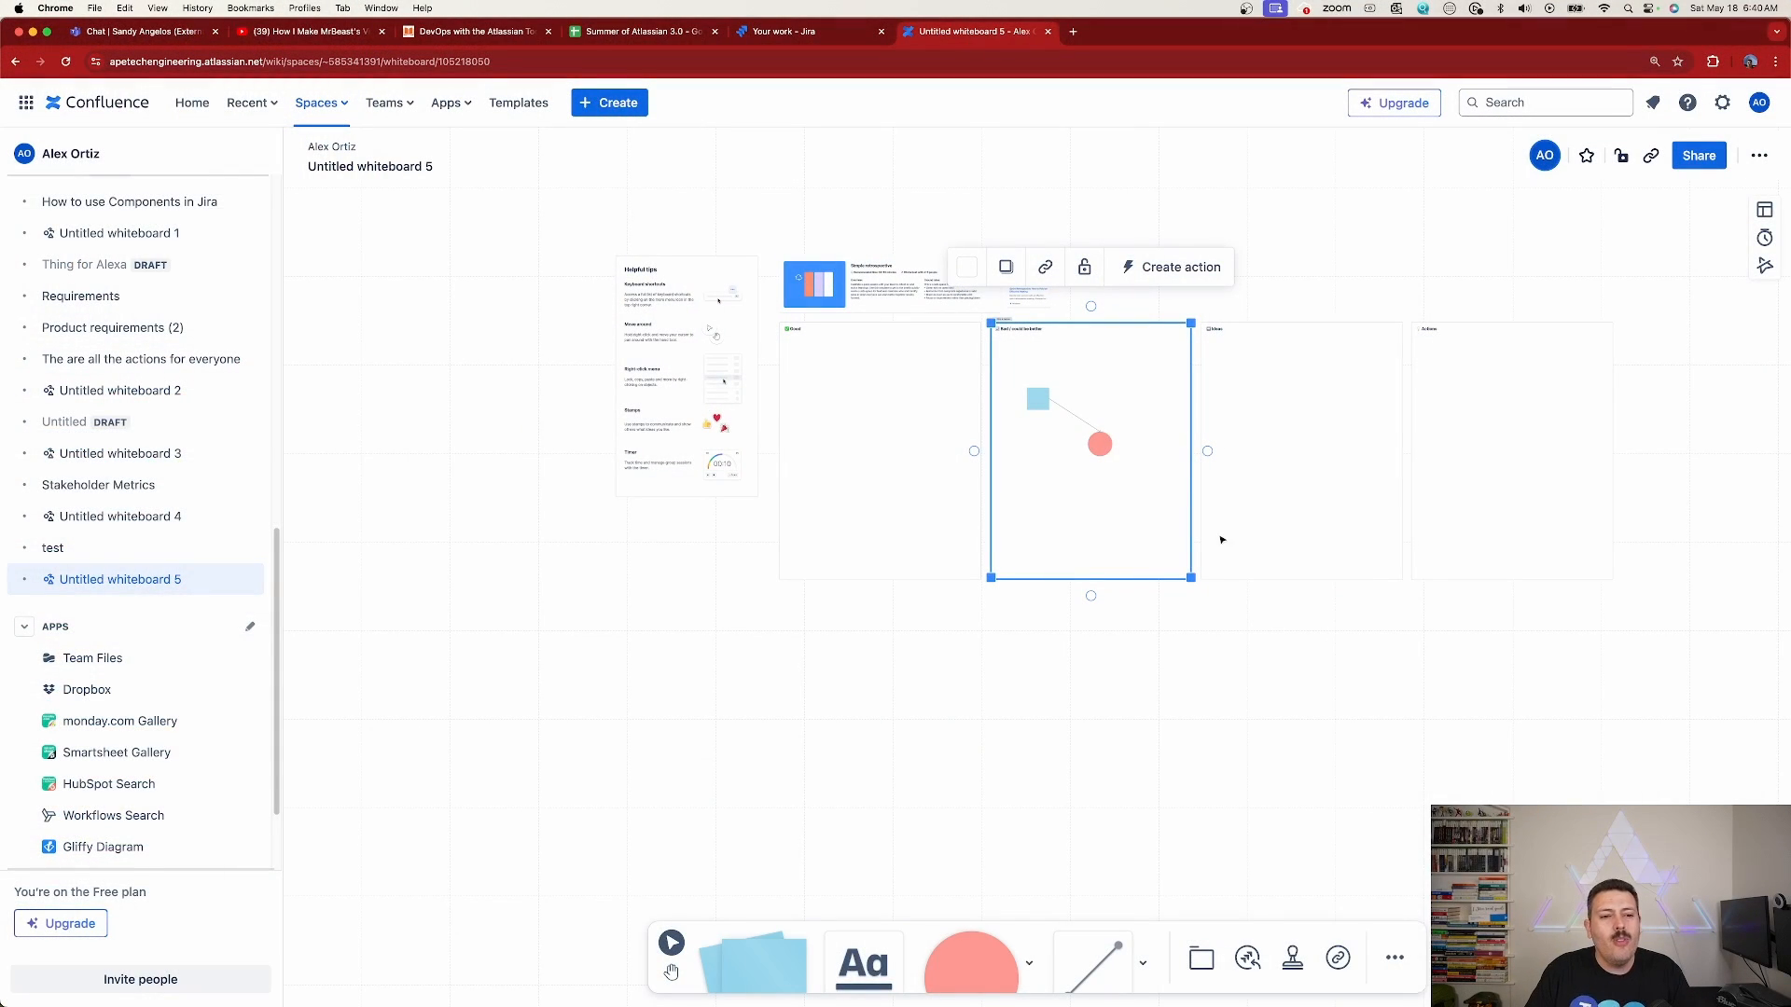
scroll(1343, 774, down, 5)
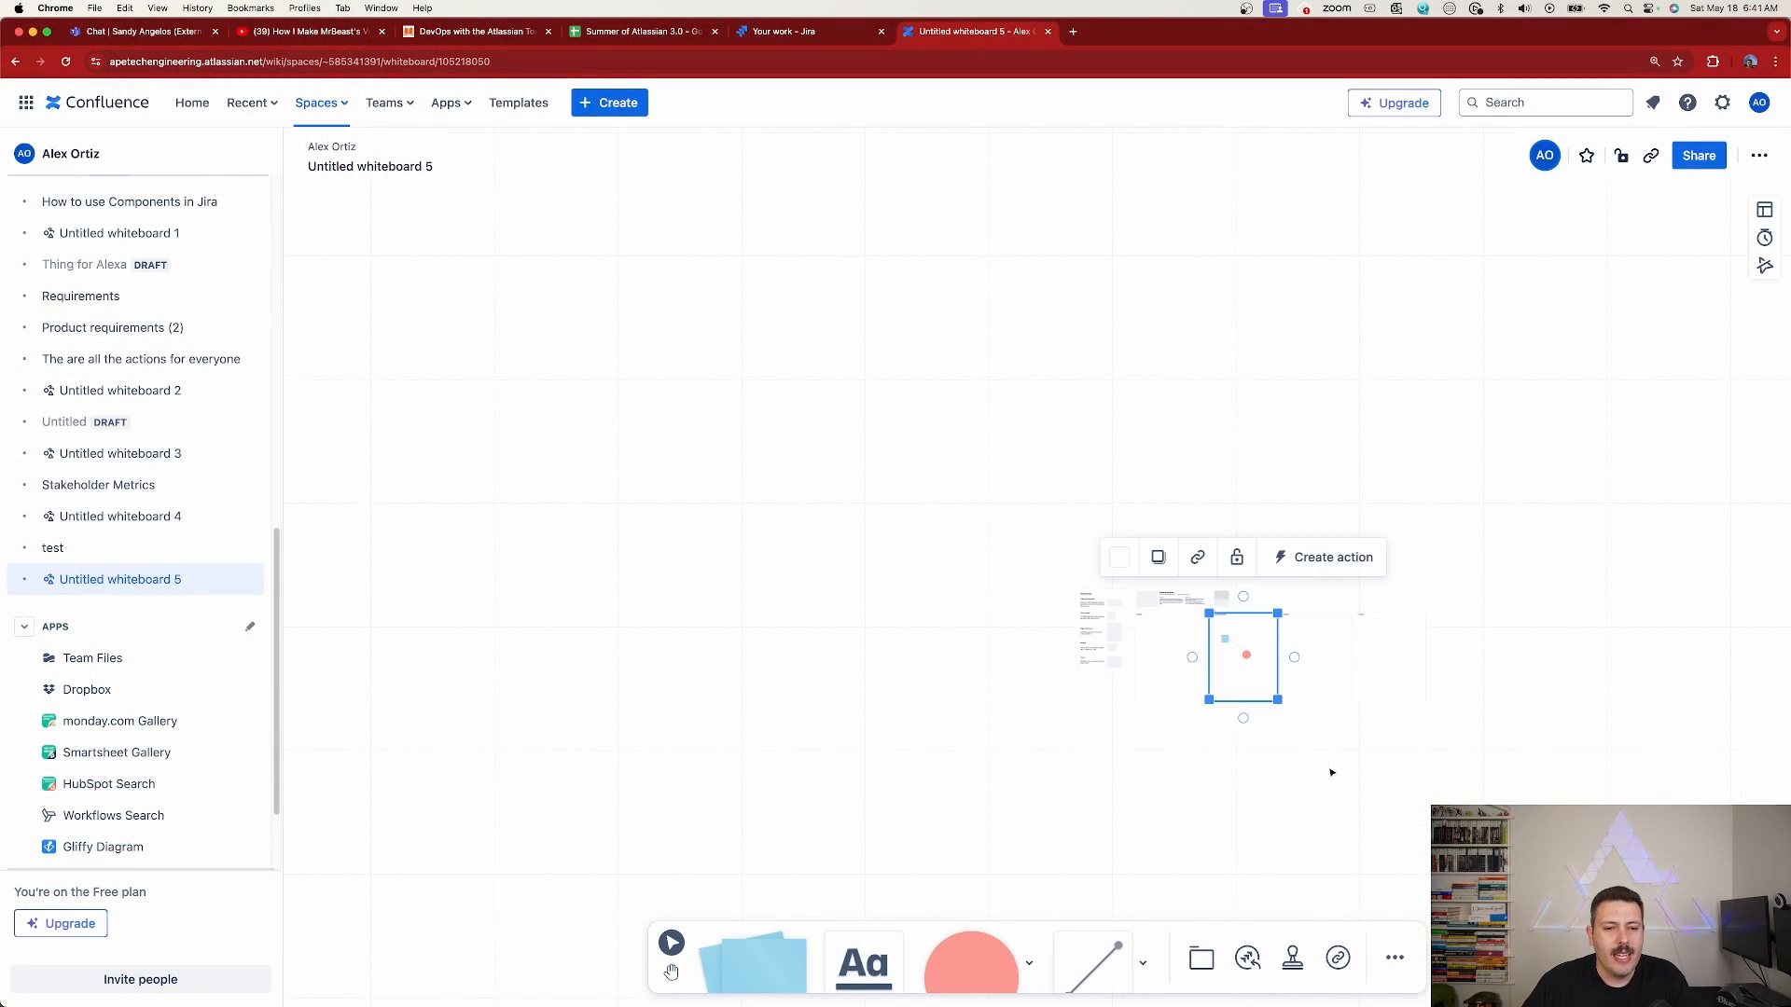
scroll(1330, 770, down, 3)
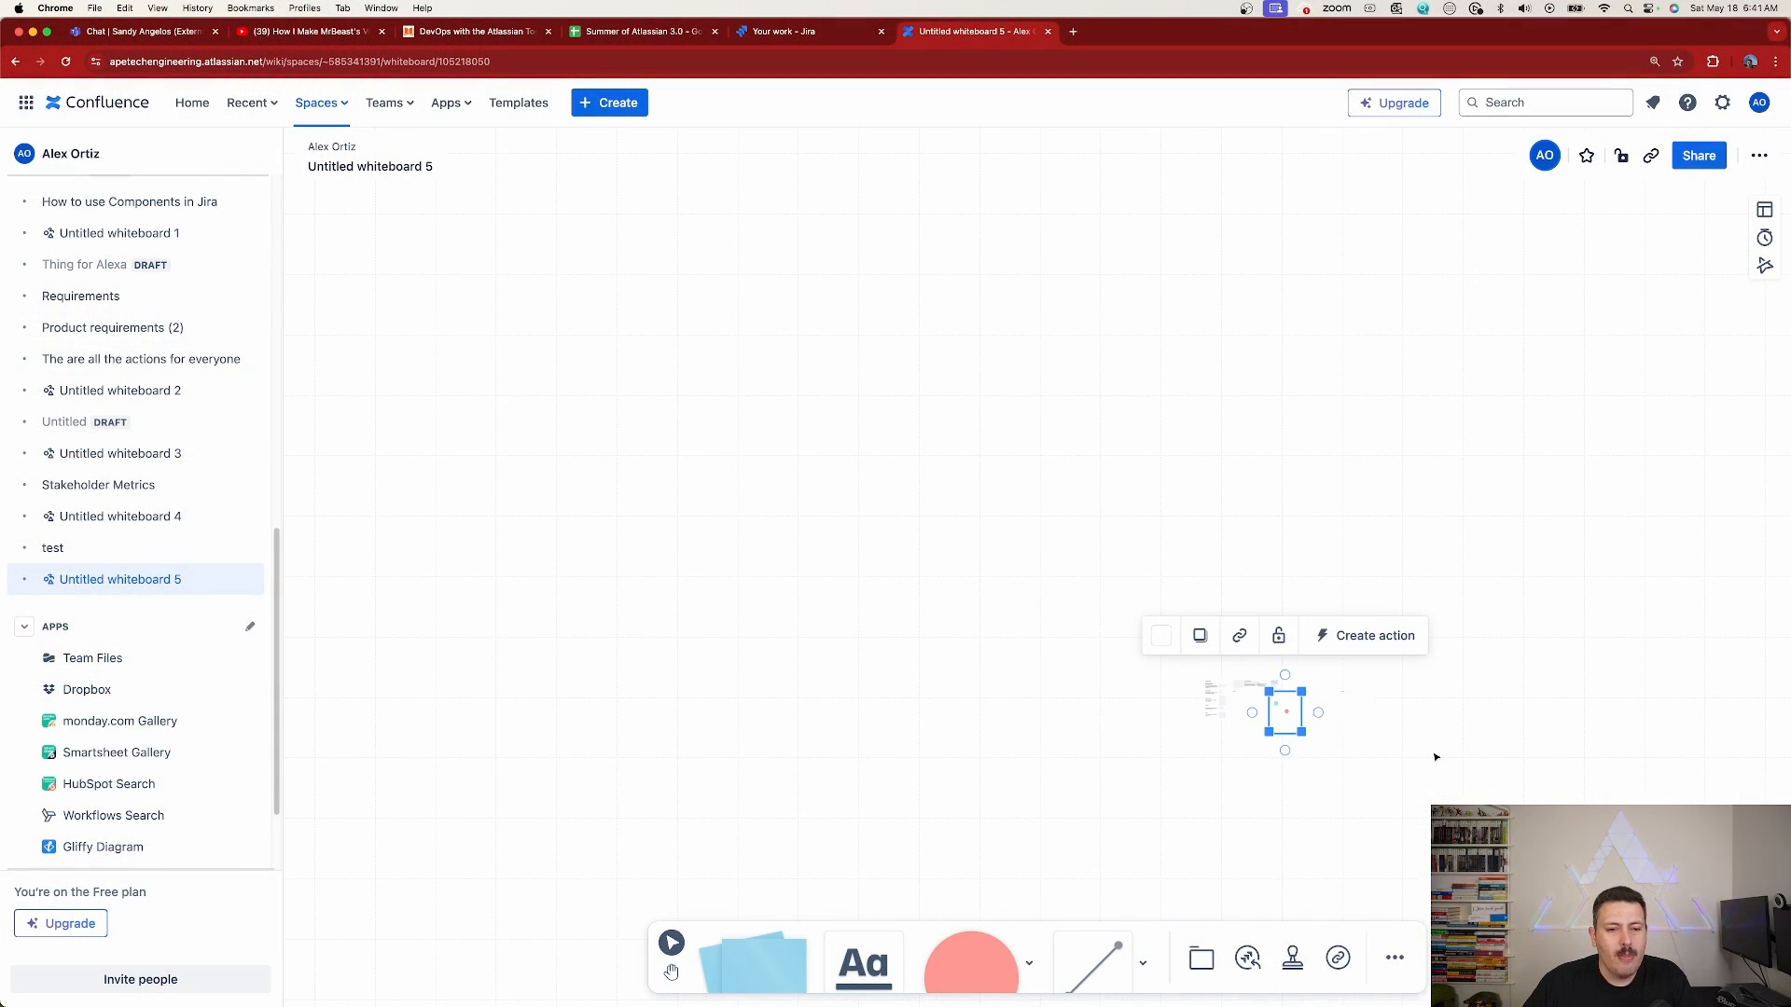
drag(1435, 757, 1190, 443)
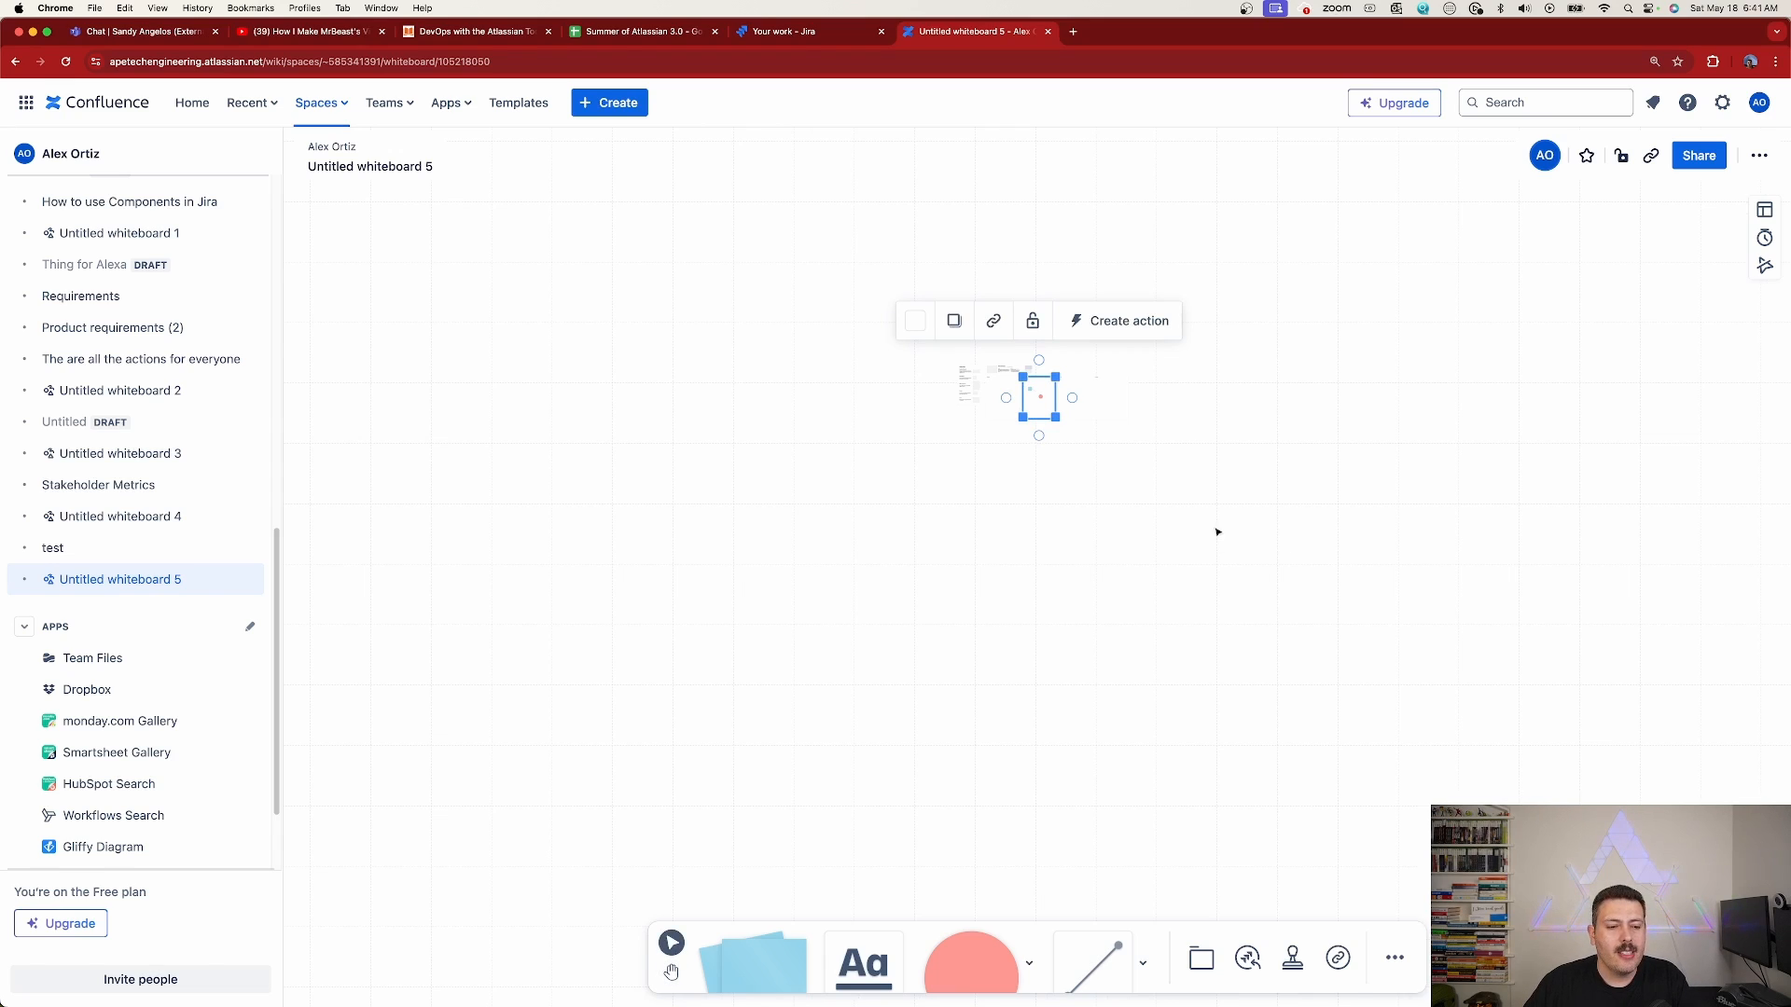
click(954, 970)
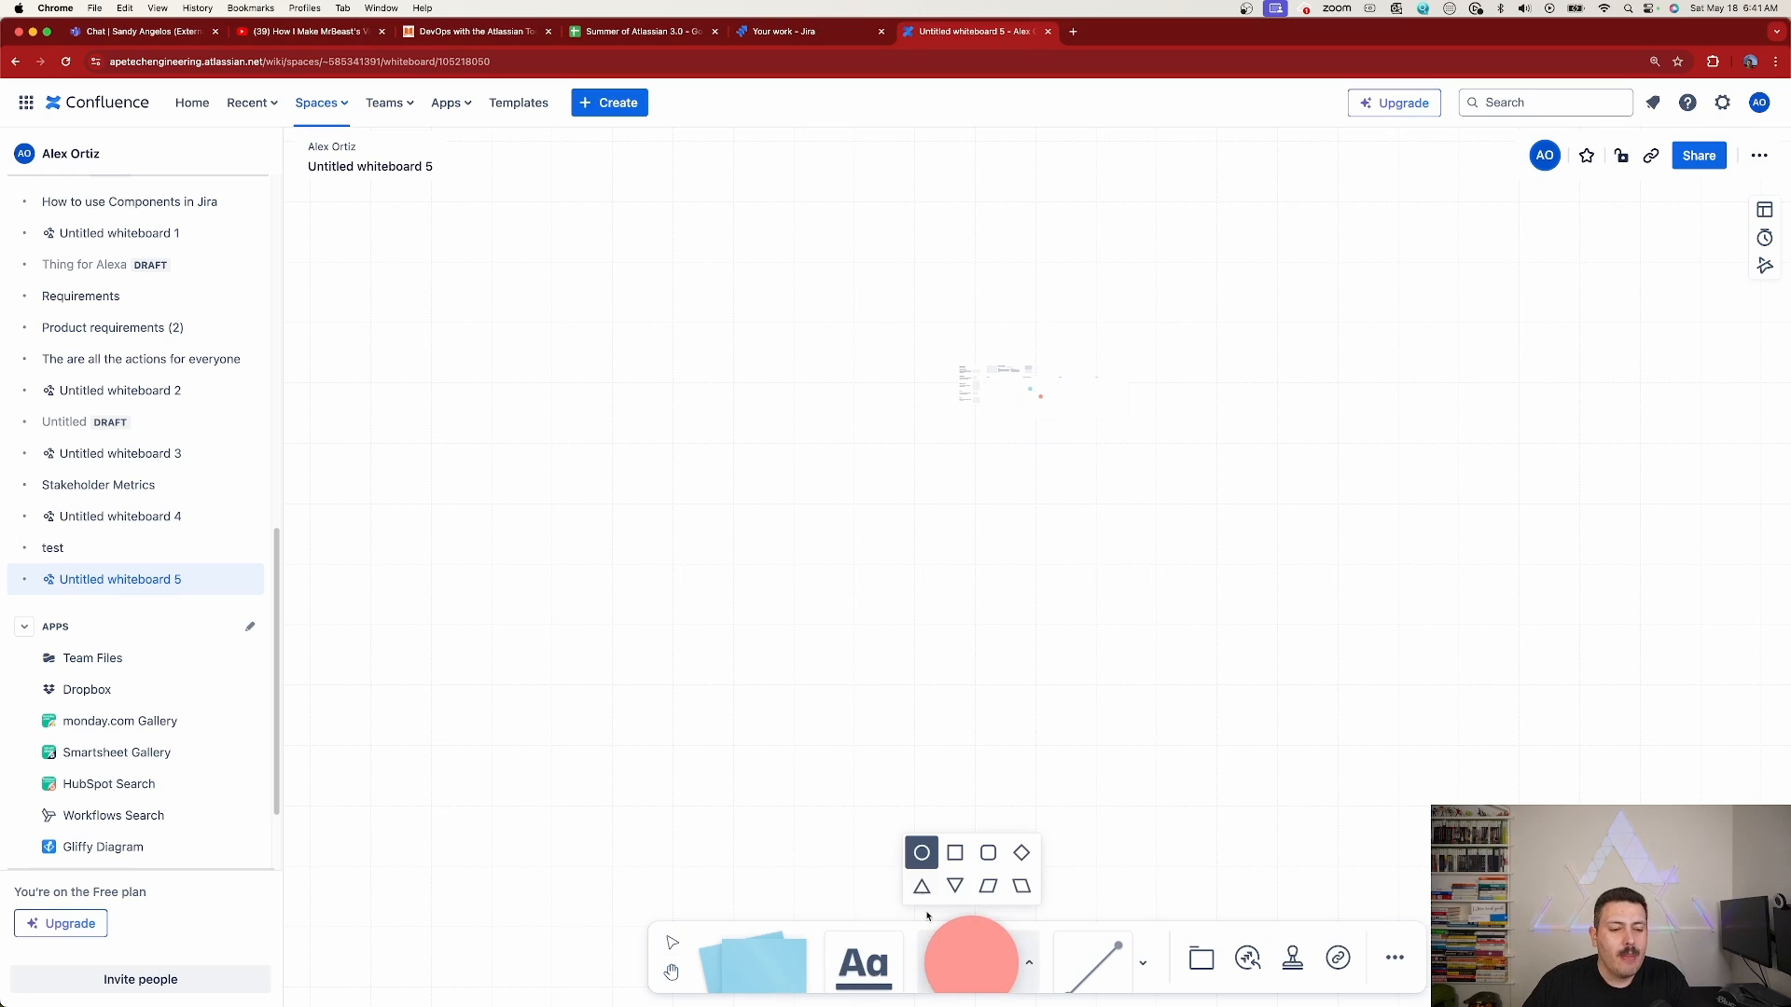
click(951, 851)
click(729, 491)
click(741, 528)
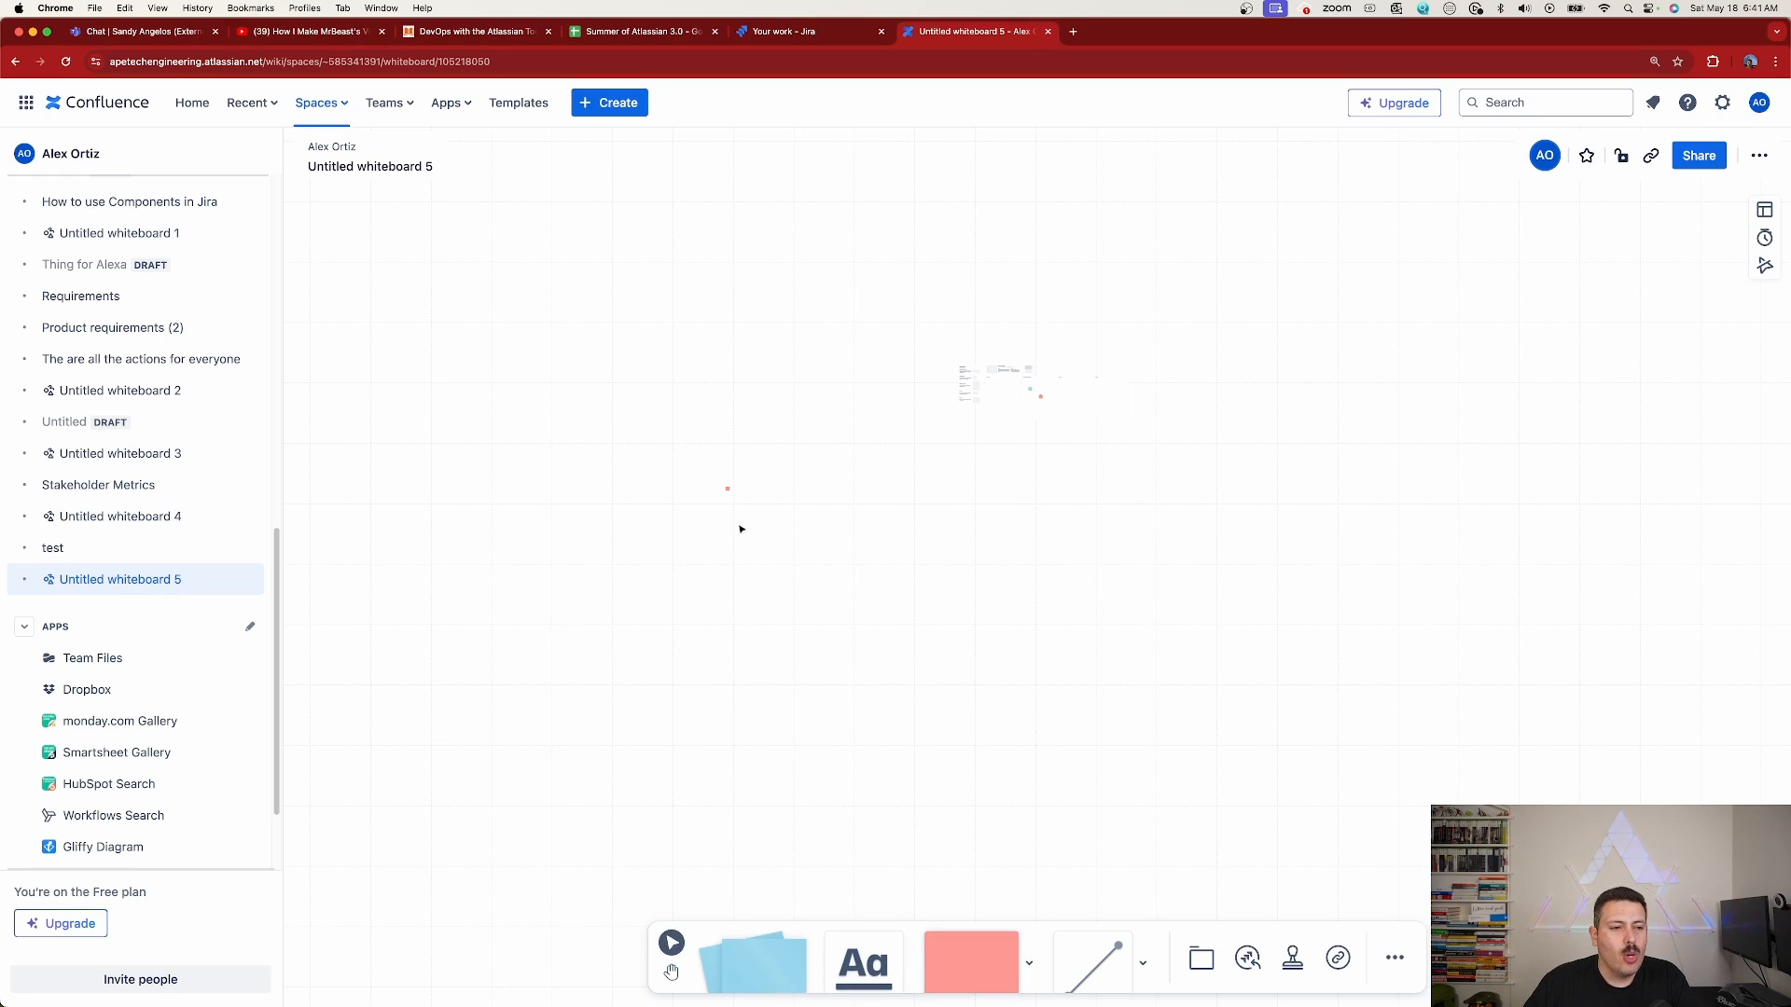
Enlarge the new square into a large, wide rectangle on the empty canvas
scroll(719, 485, up, 5)
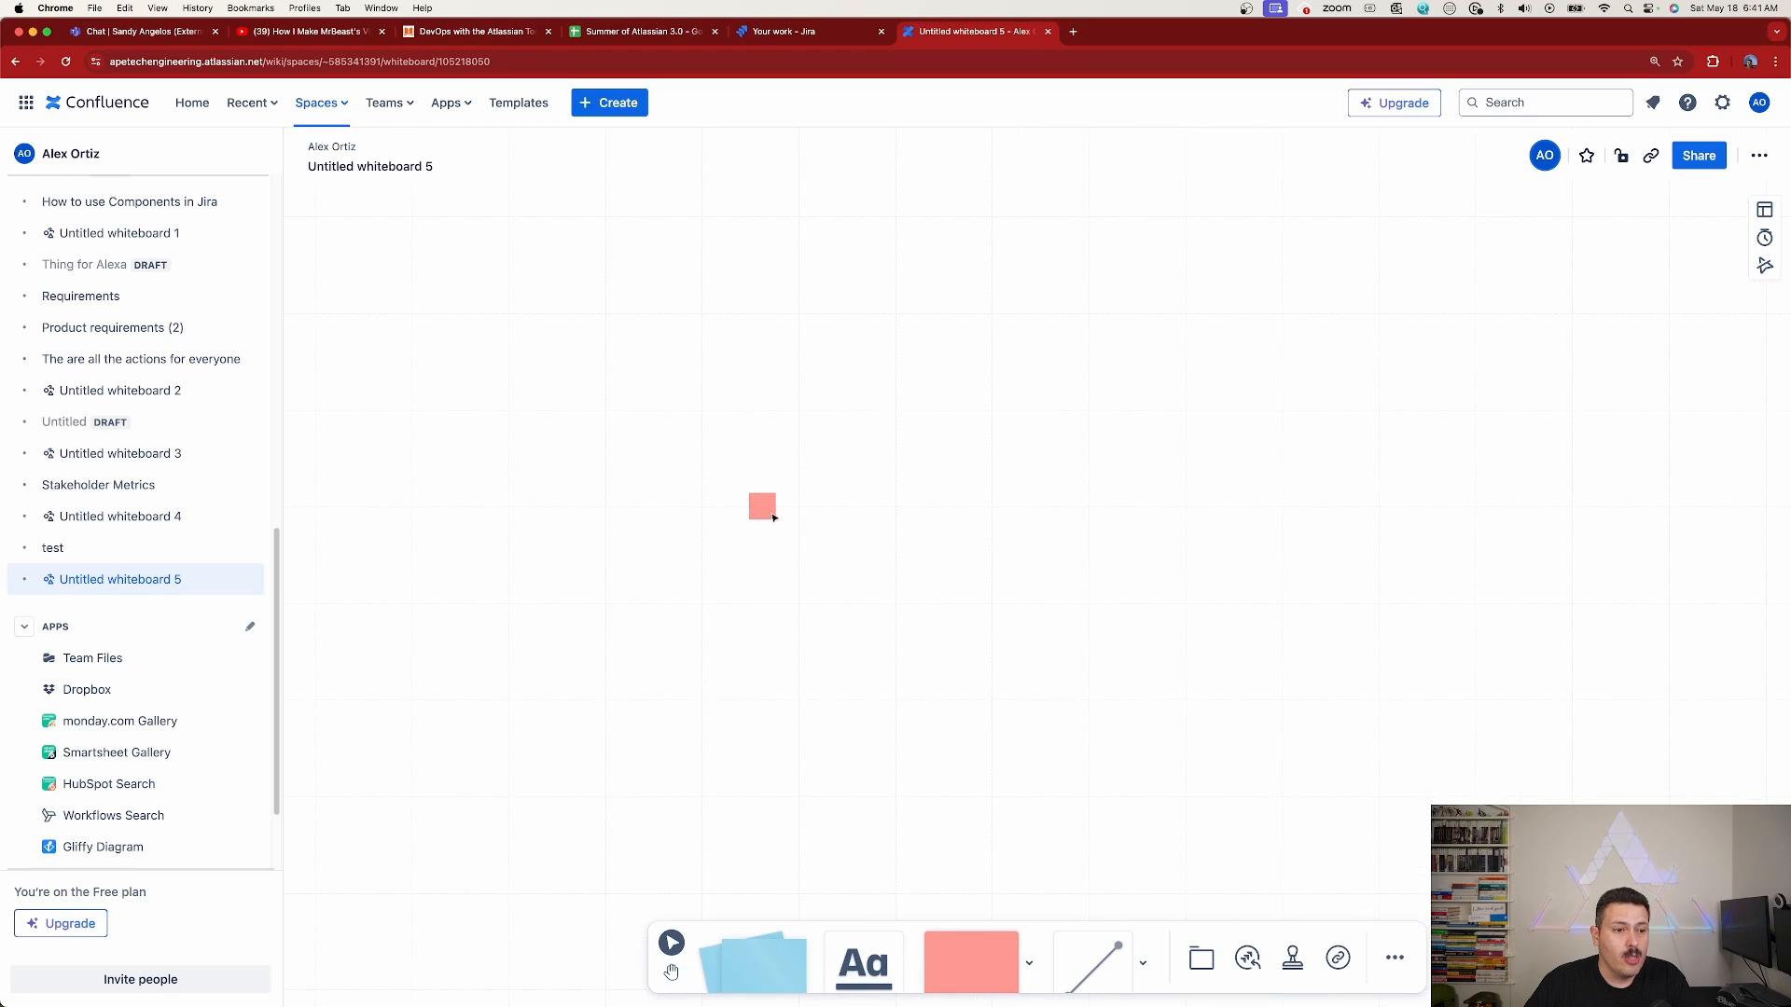
click(779, 518)
drag(780, 518, 1295, 663)
scroll(1558, 886, down, 5)
scroll(1550, 884, down, 3)
scroll(1002, 509, up, 5)
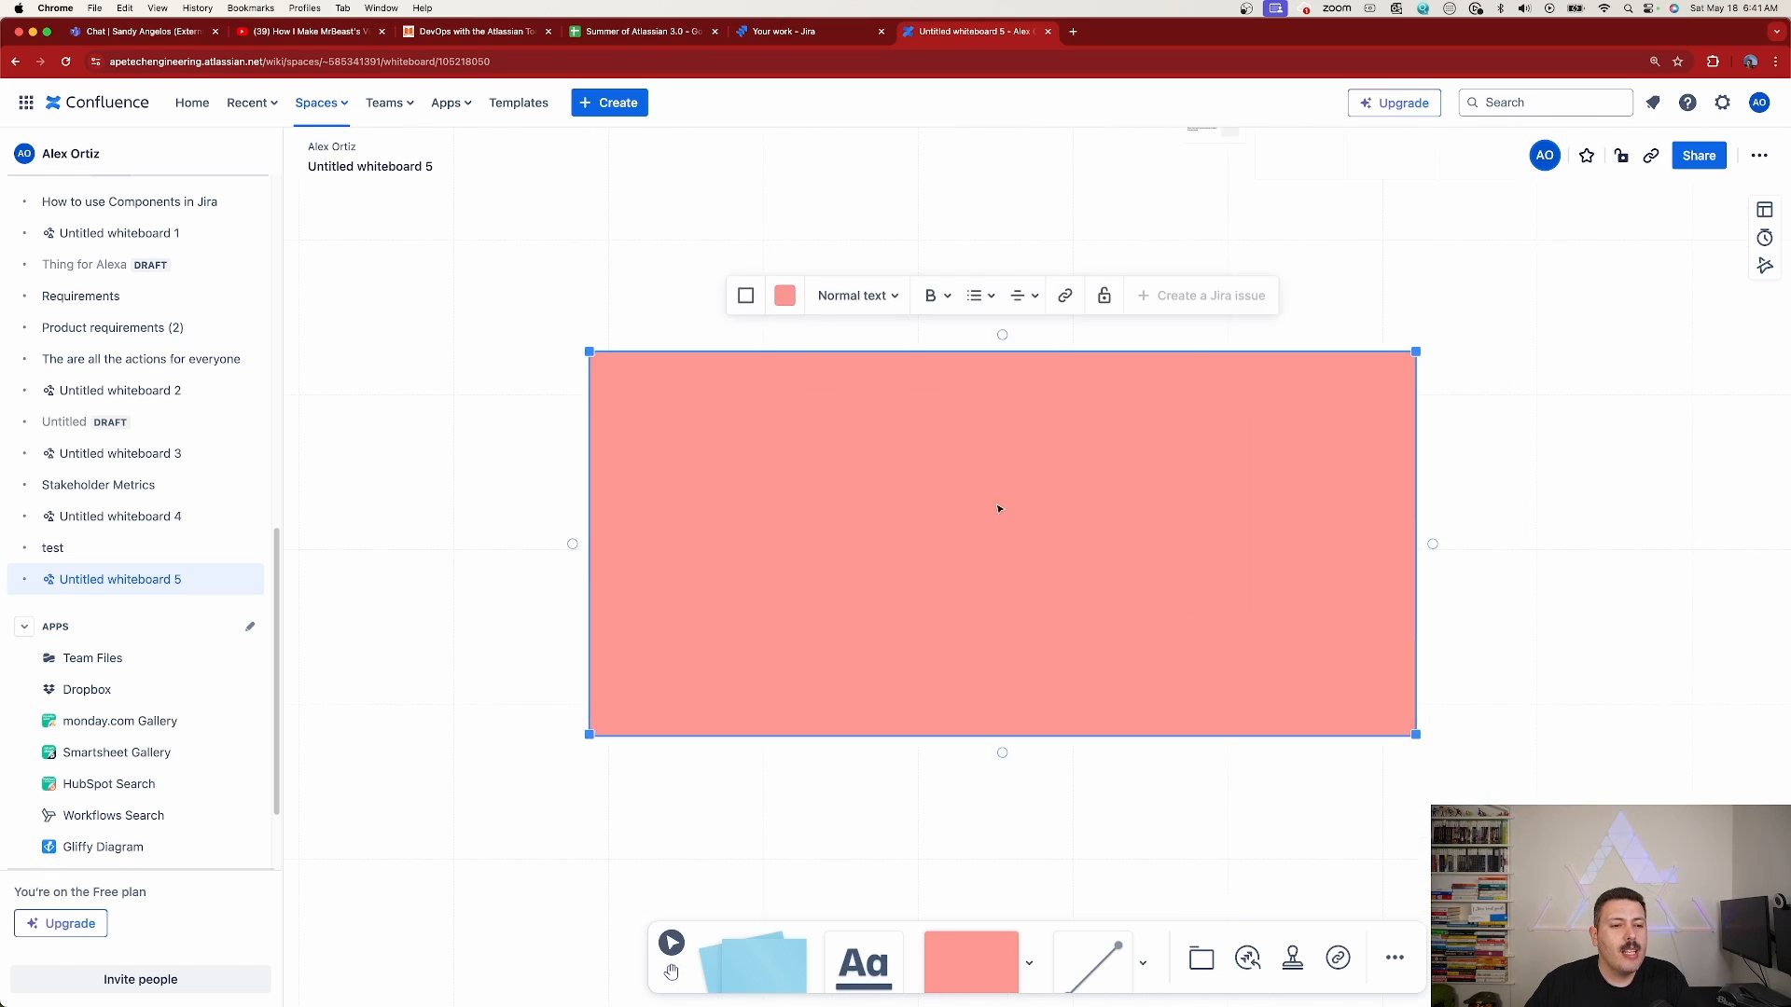
Place a blue circle near the upper-left corner of the large rectangle and stretch it into a wide oval
click(970, 961)
click(921, 852)
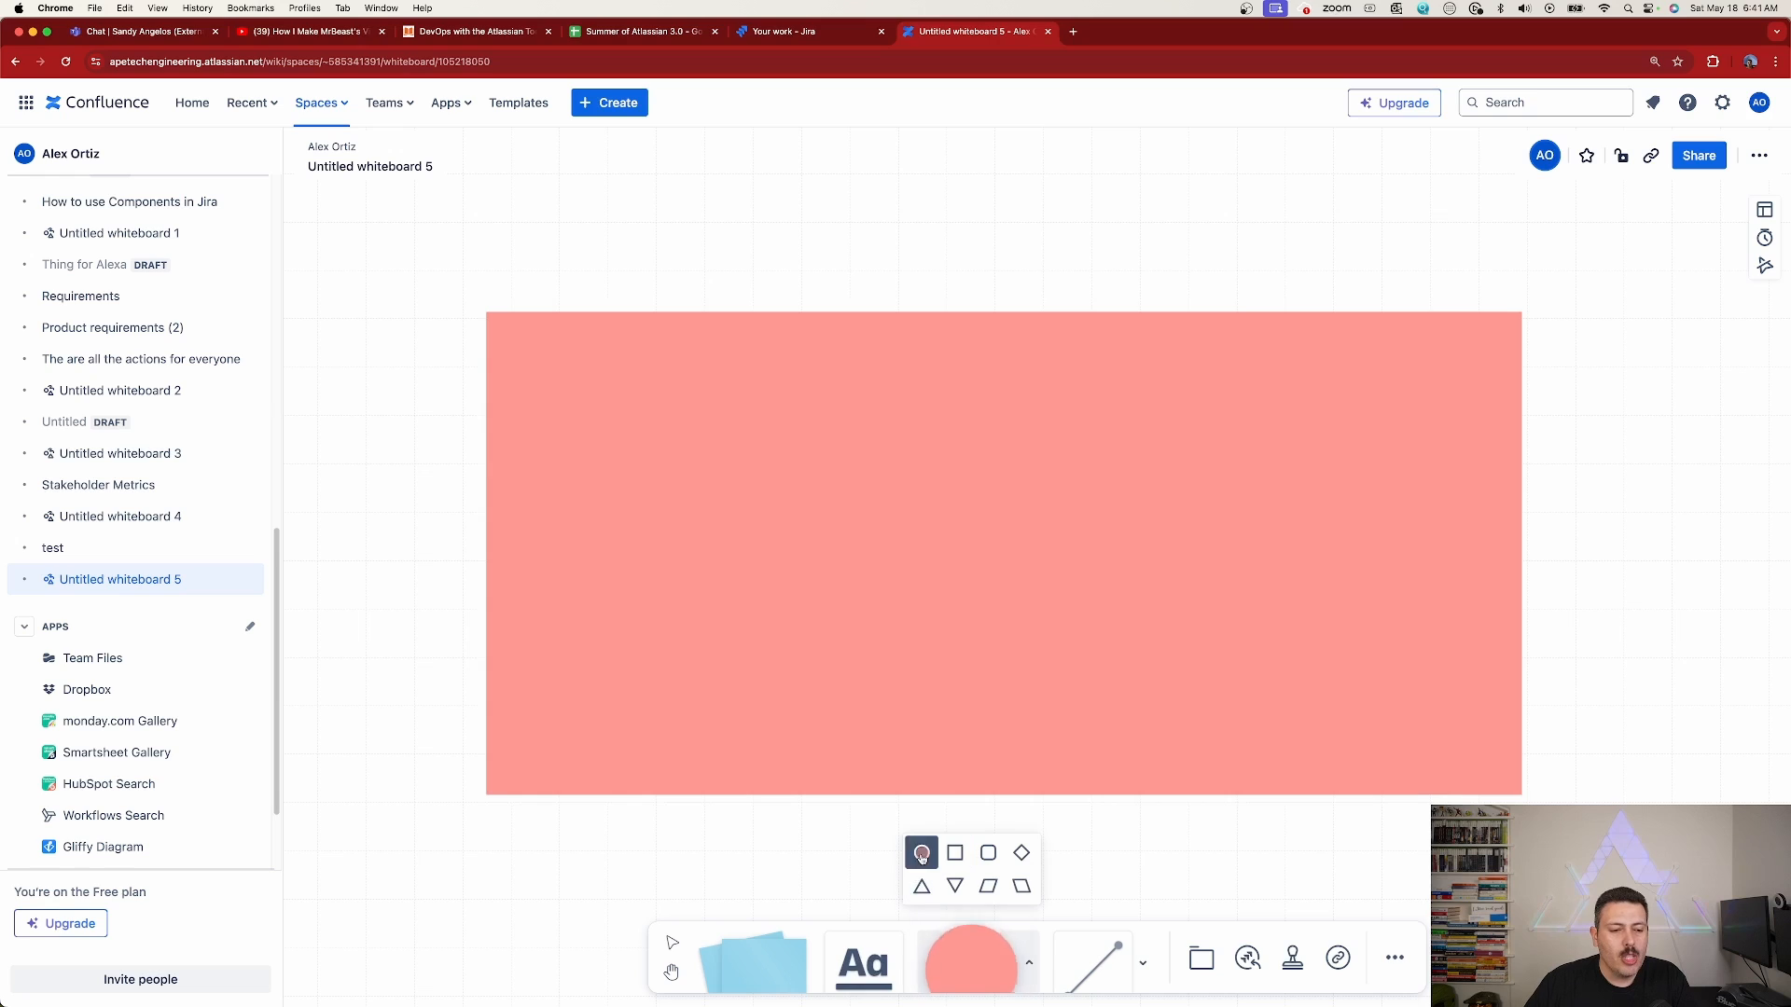
click(563, 395)
click(346, 332)
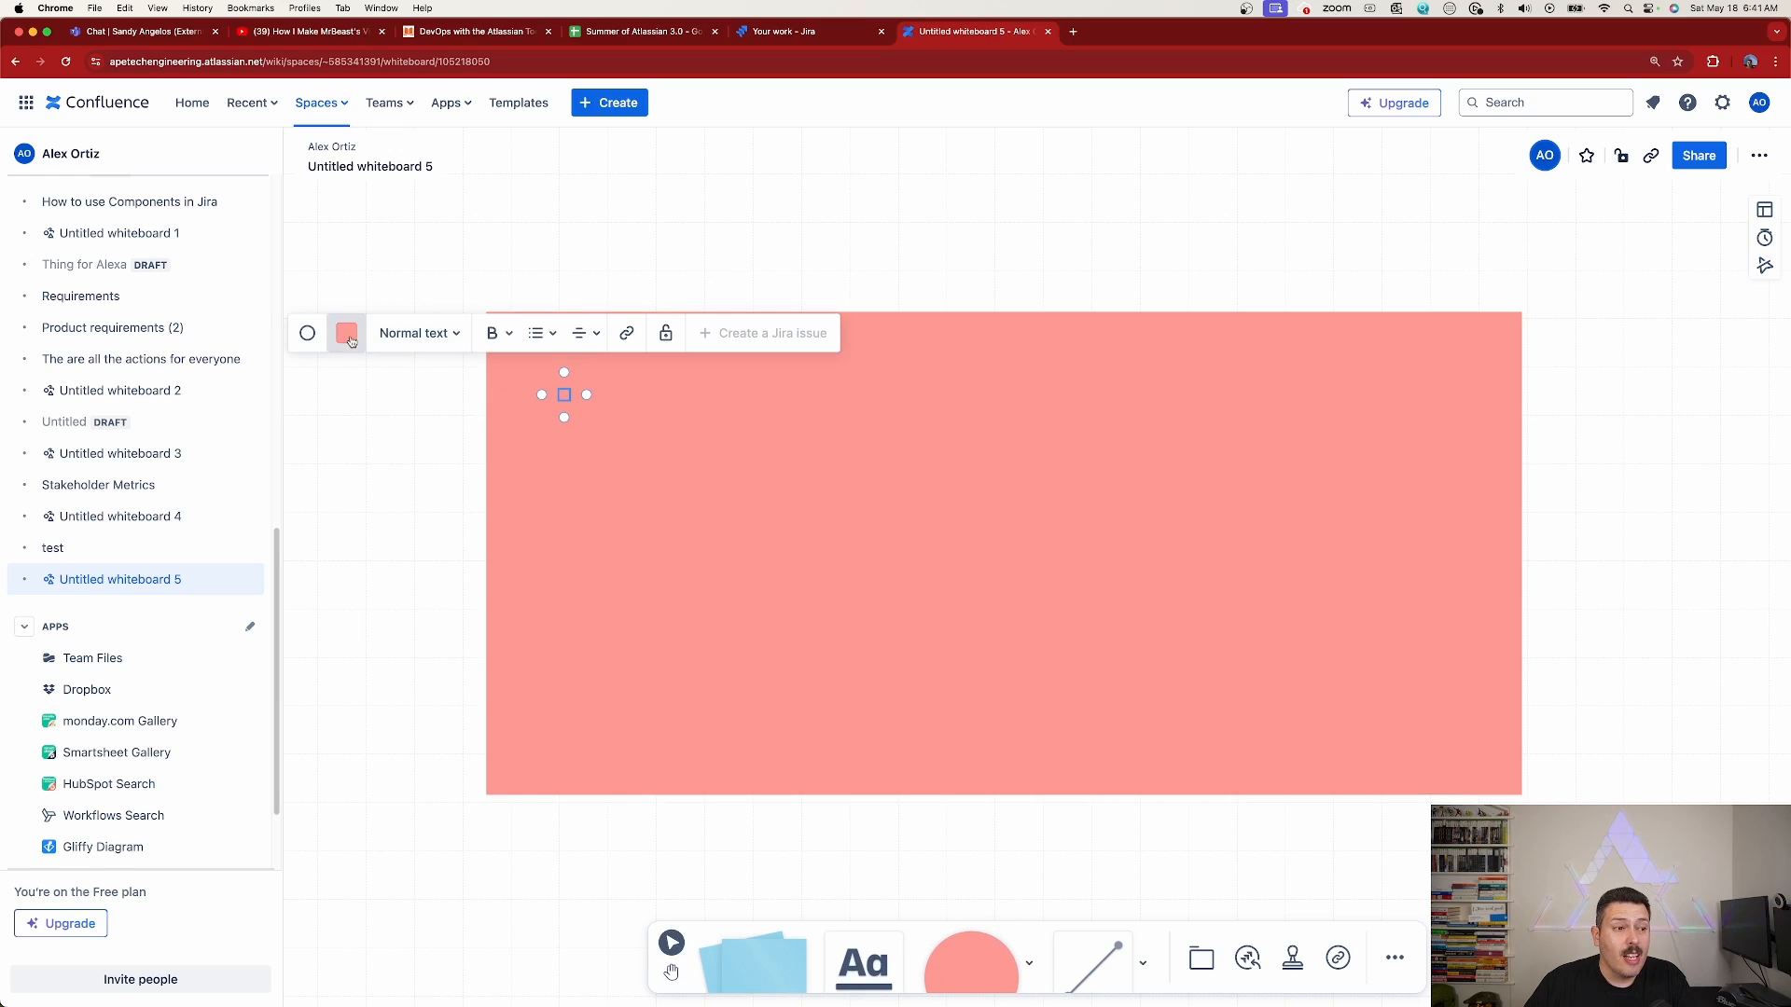
click(372, 238)
click(632, 495)
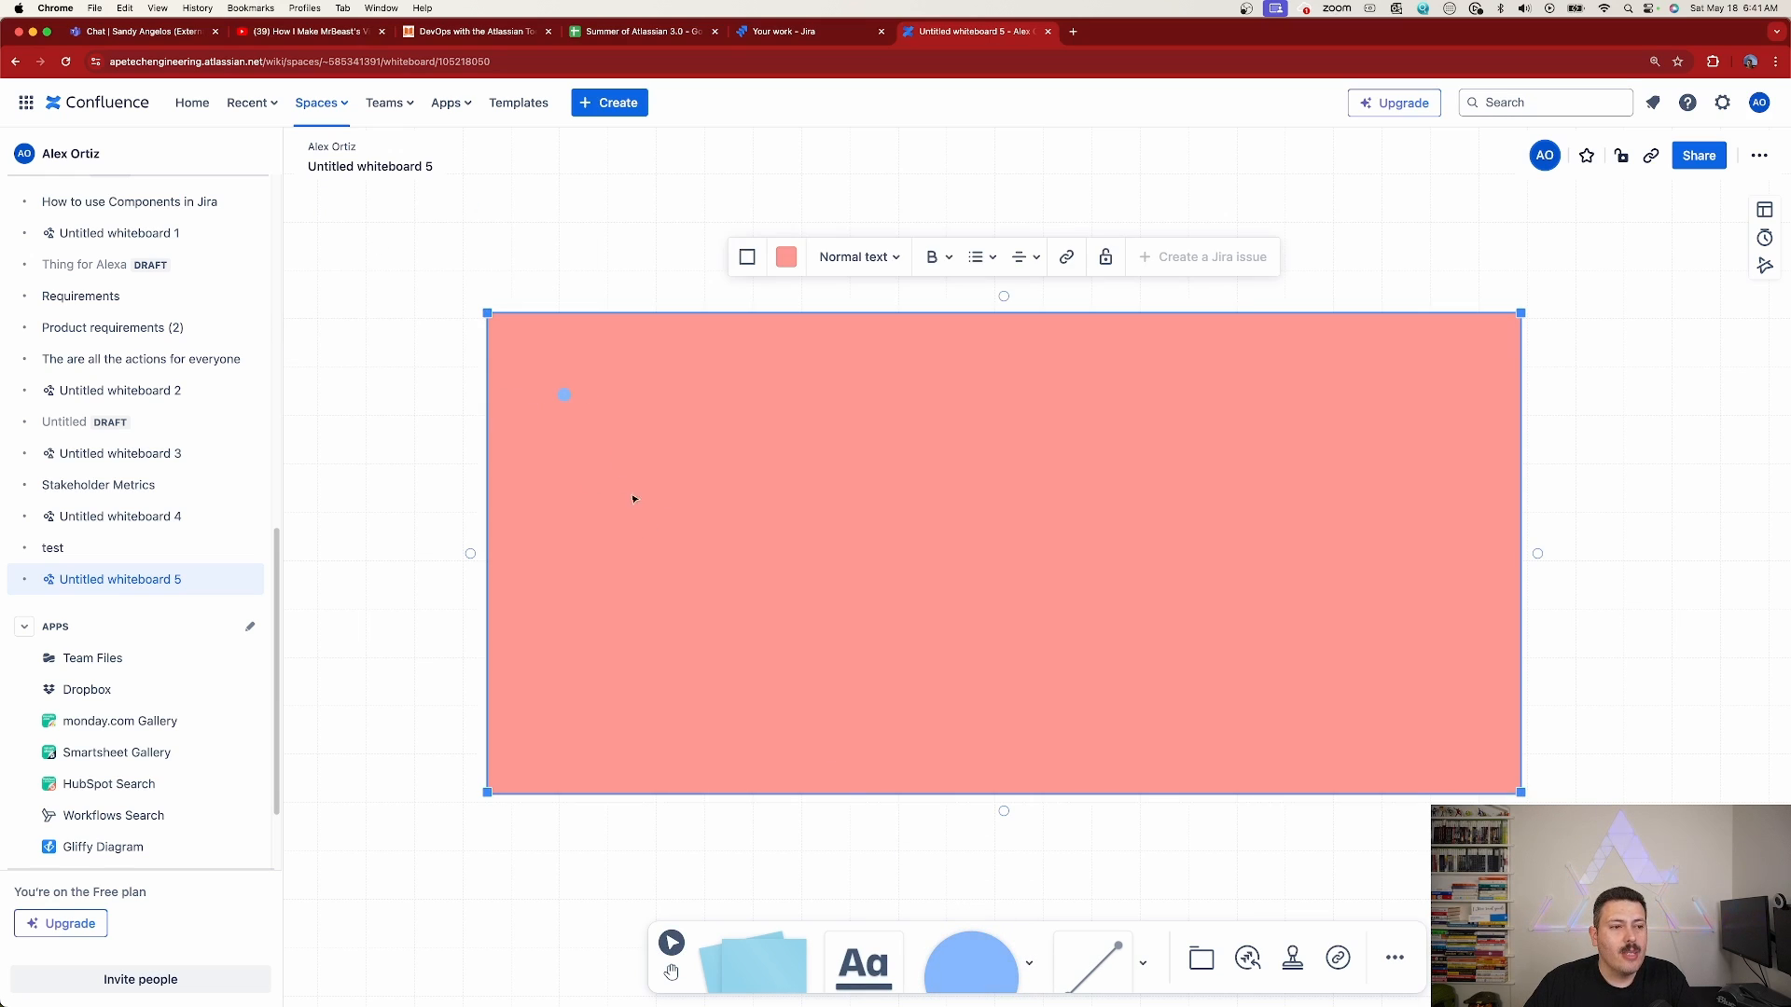
scroll(582, 416, up, 5)
drag(527, 363, 846, 481)
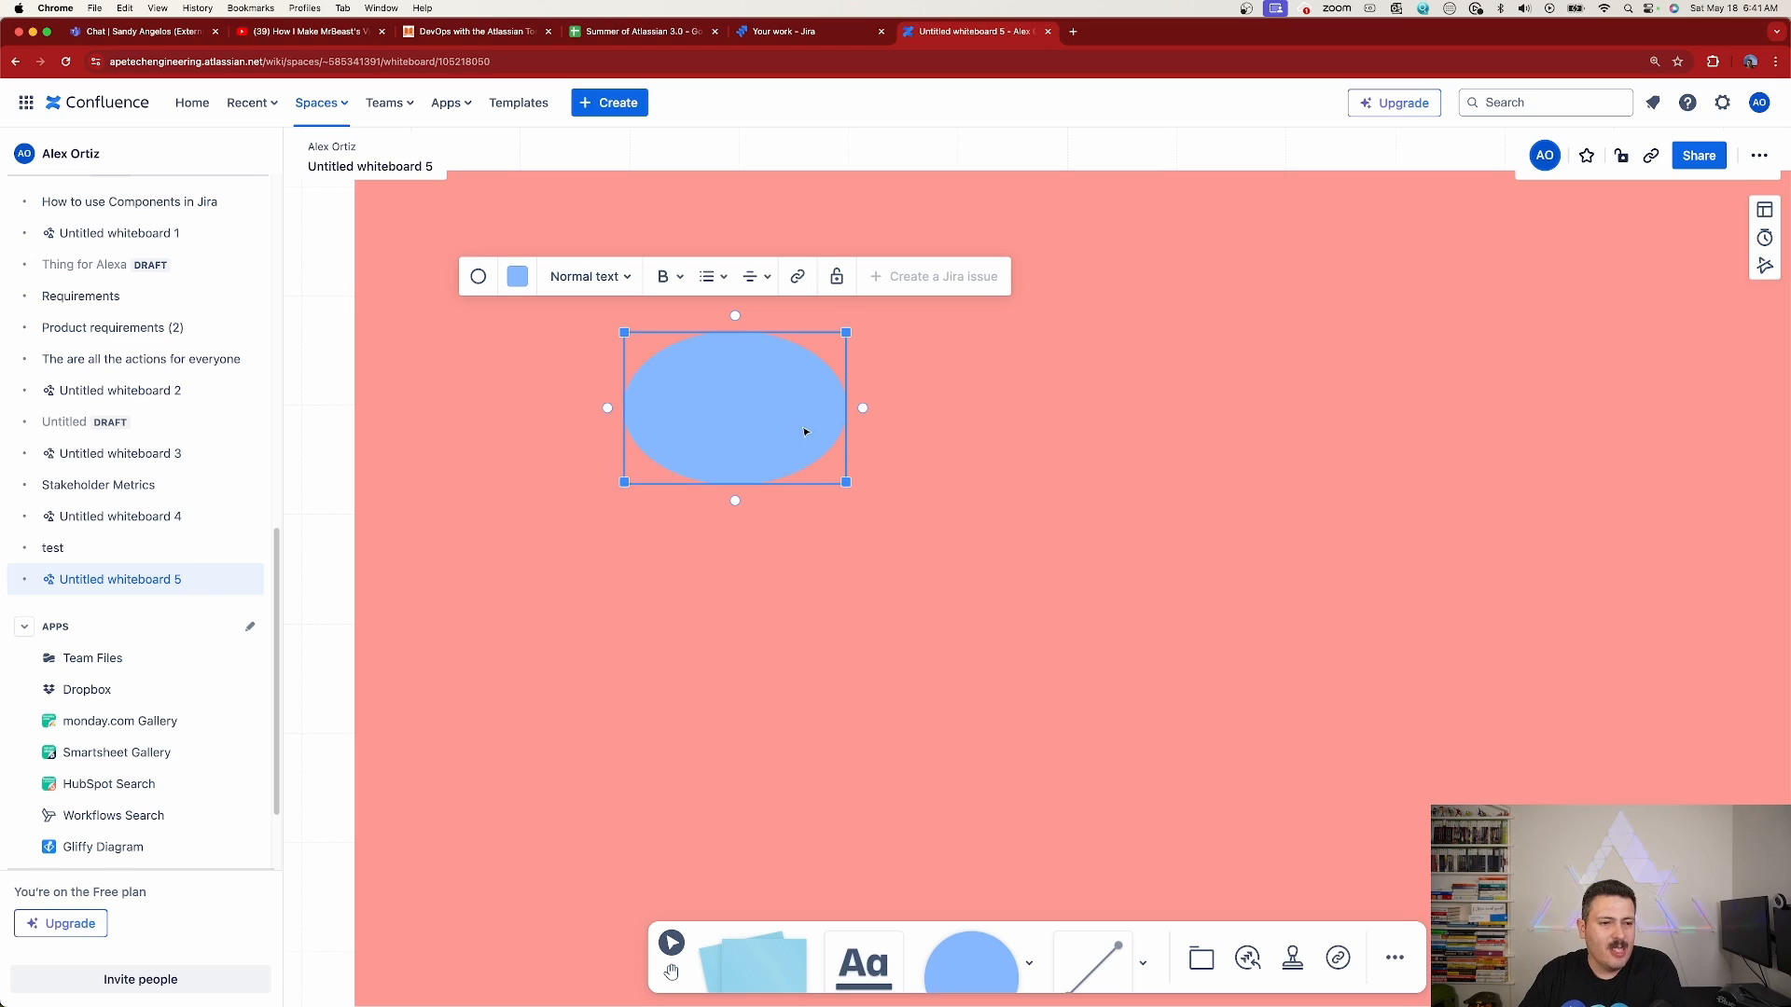
Delete the blue oval and the large red rectangle behind it
key(BackSpace)
click(875, 429)
key(BackSpace)
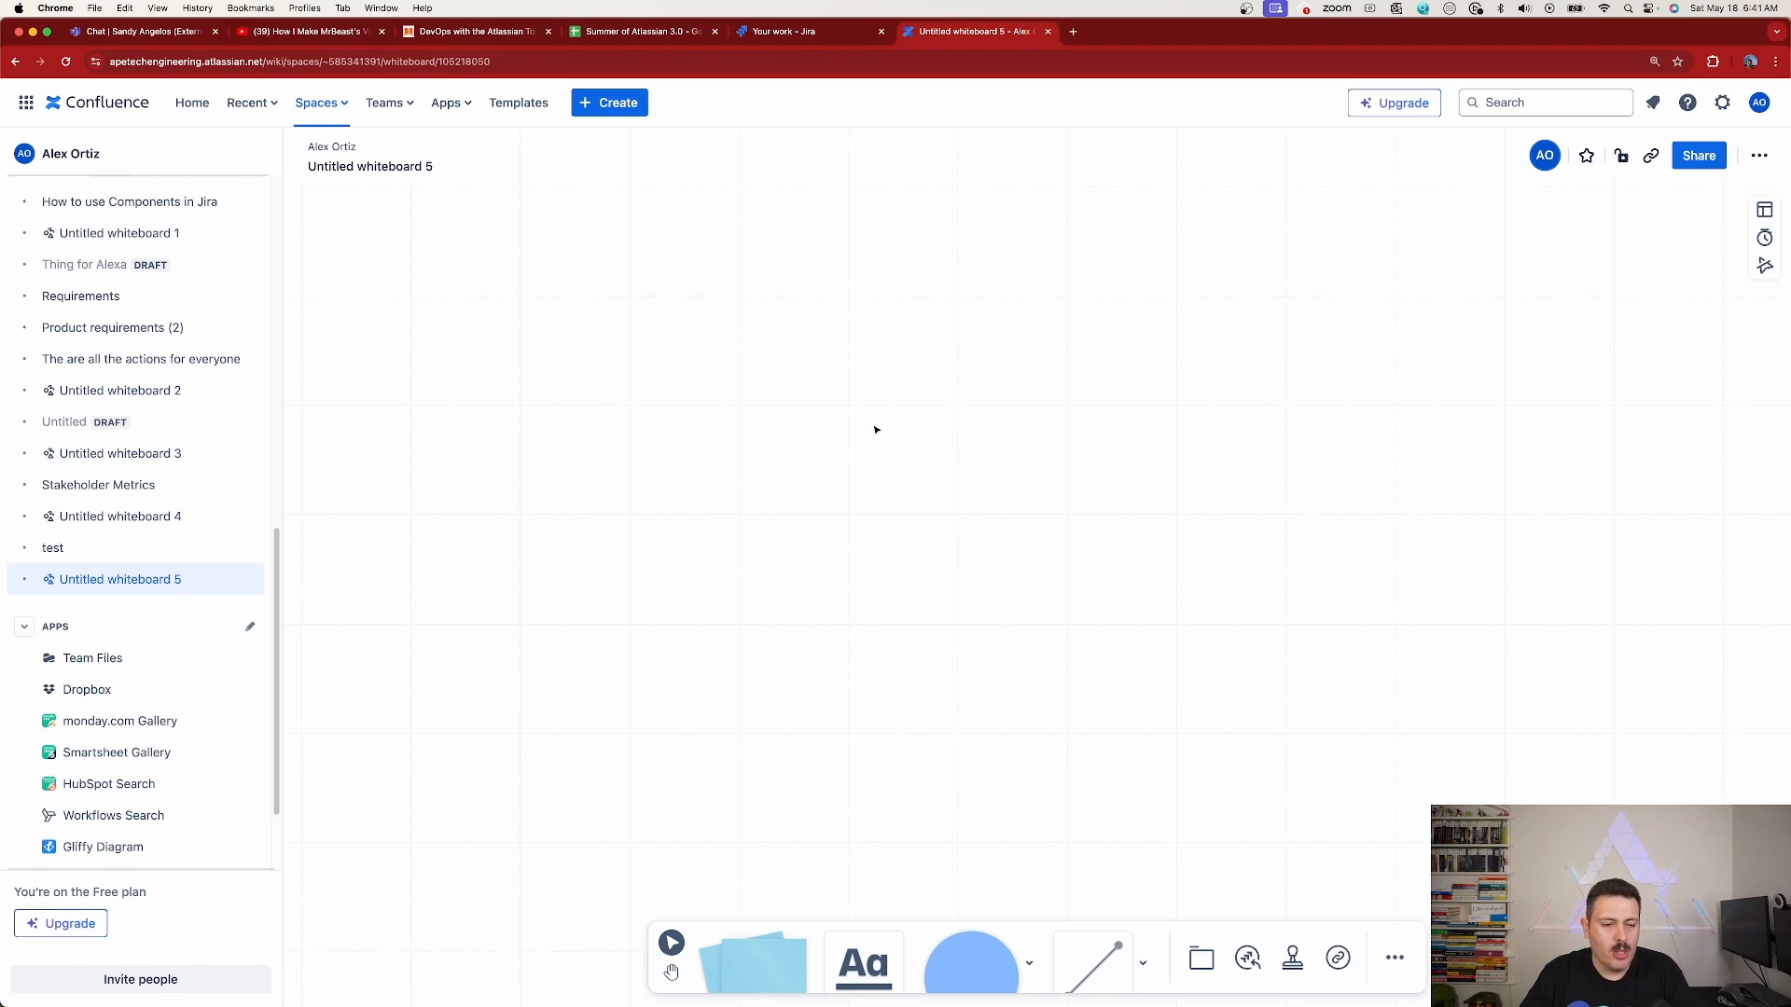
Add a section in the empty canvas area below and left of the retrospective template and enlarge it
scroll(995, 508, down, 3)
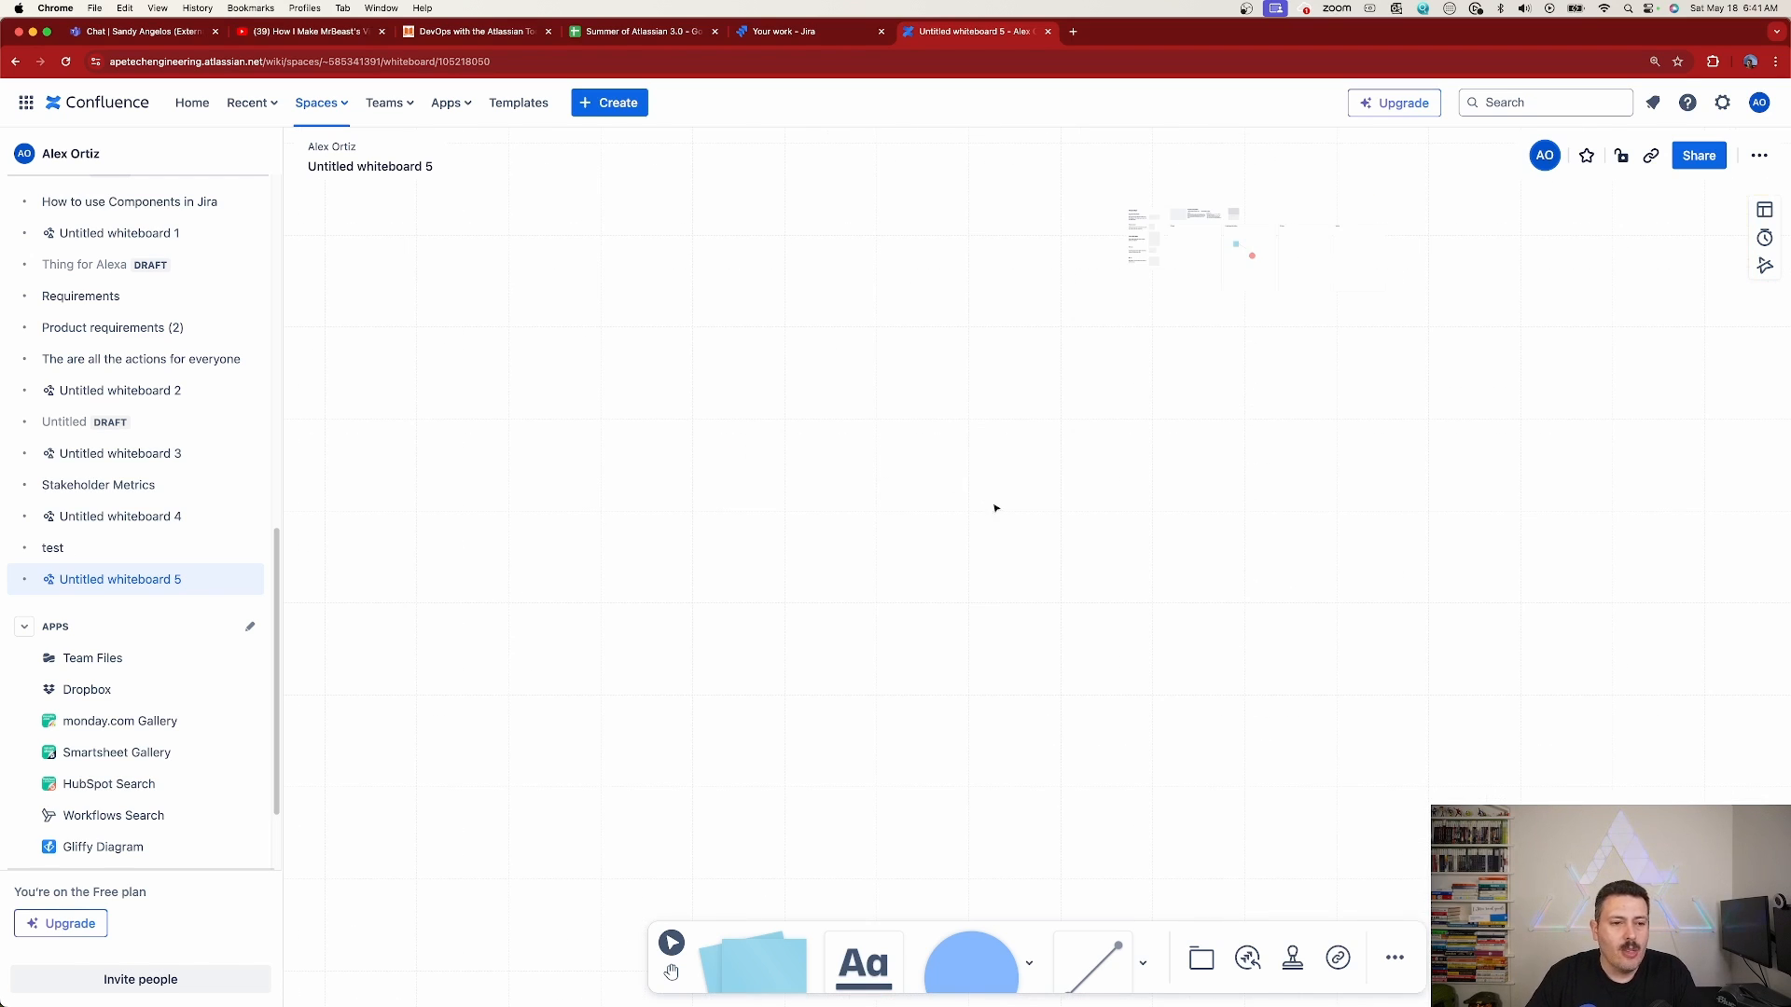
click(1202, 959)
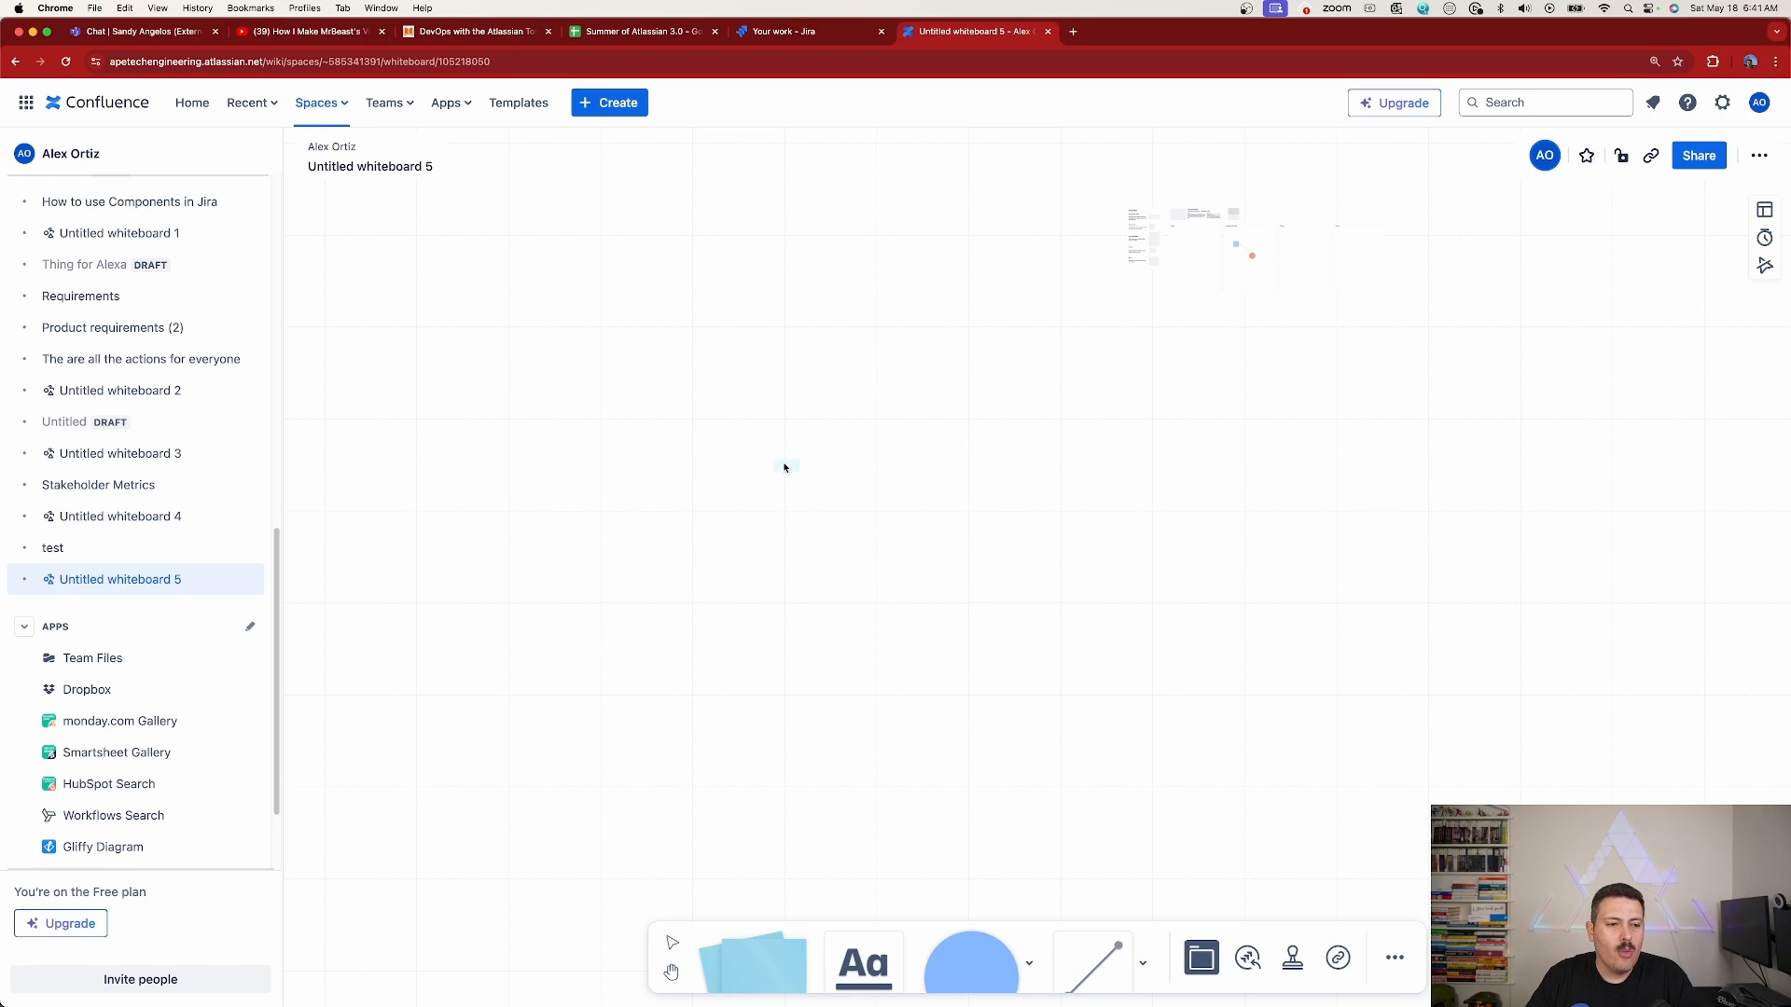
click(786, 425)
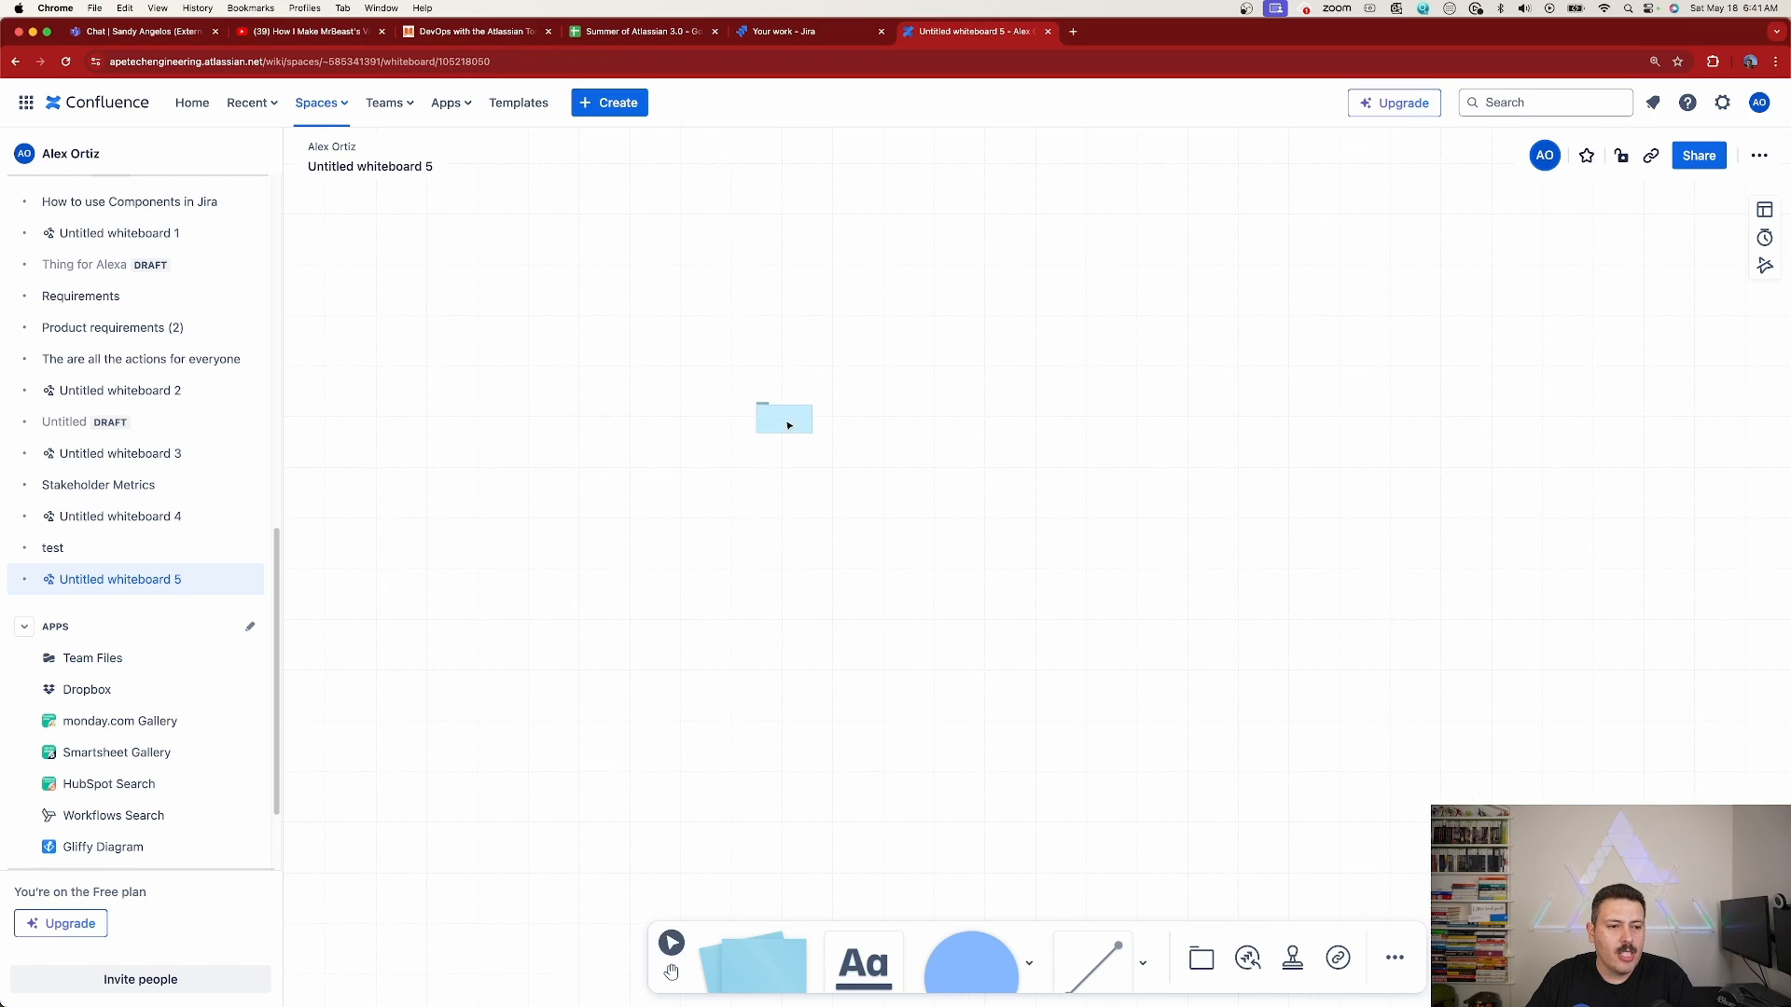
scroll(788, 425, up, 5)
drag(740, 400, 951, 608)
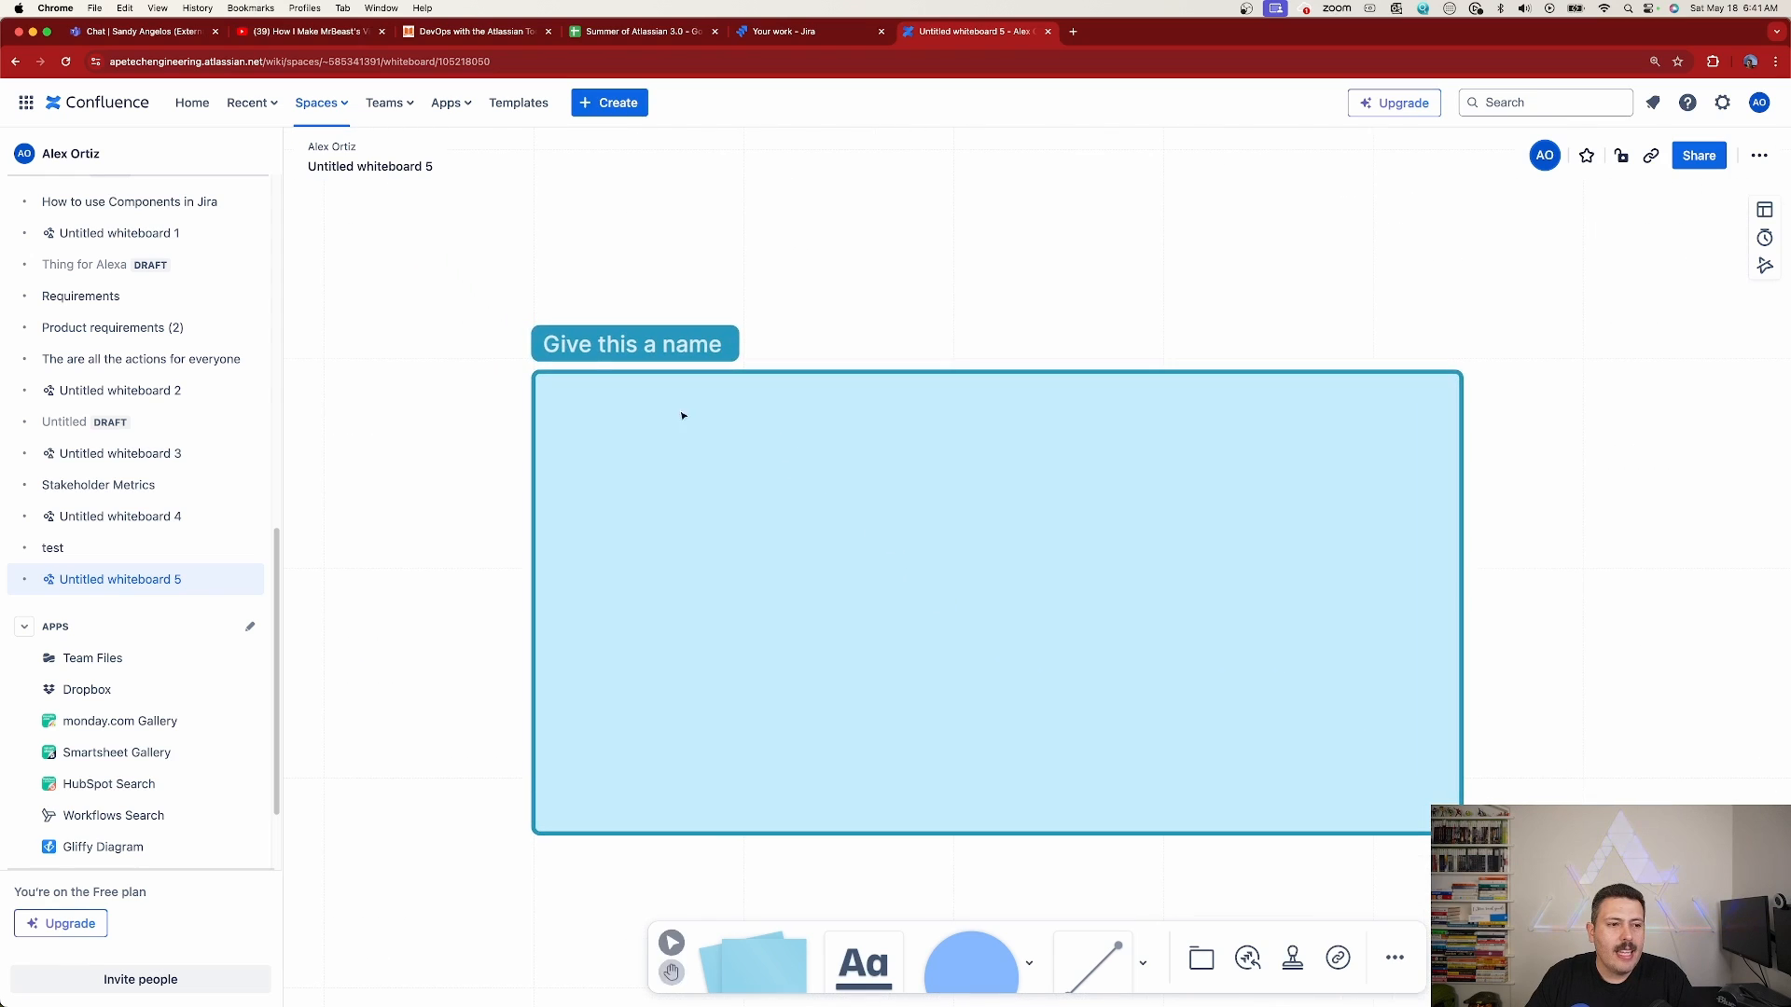
Name the newly added section "Demo YT Video"
click(585, 347)
text(Demo )
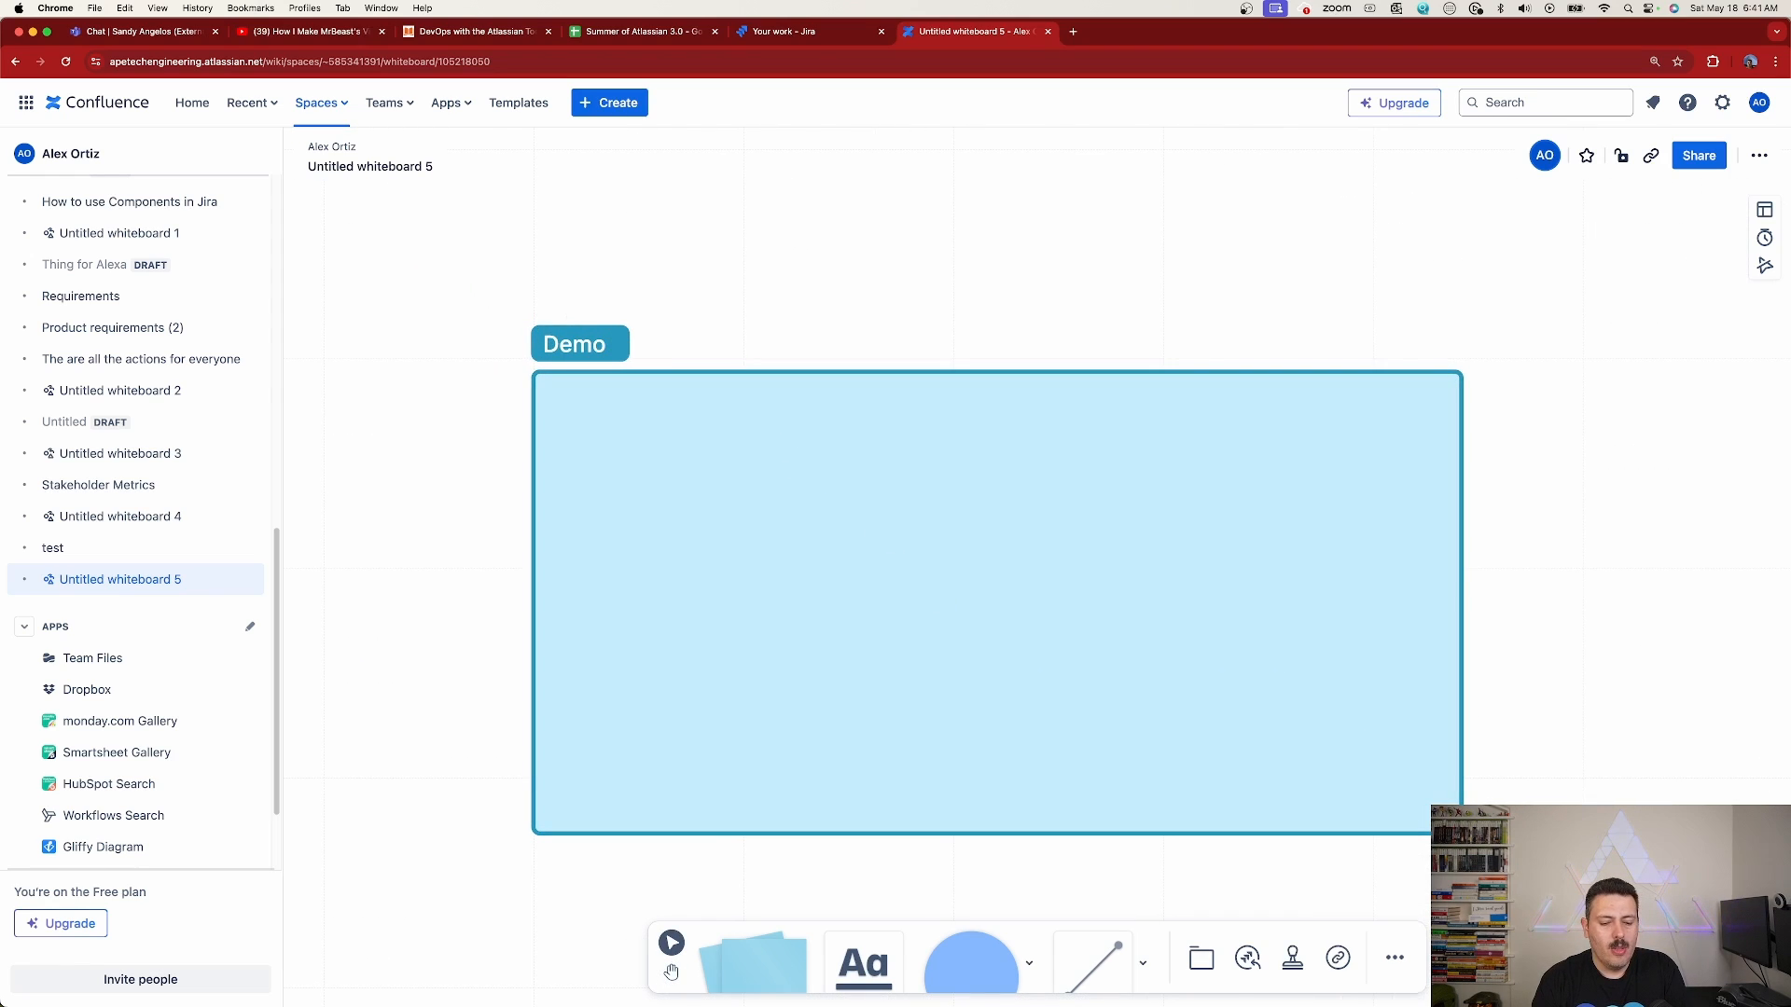
text(YT Vide)
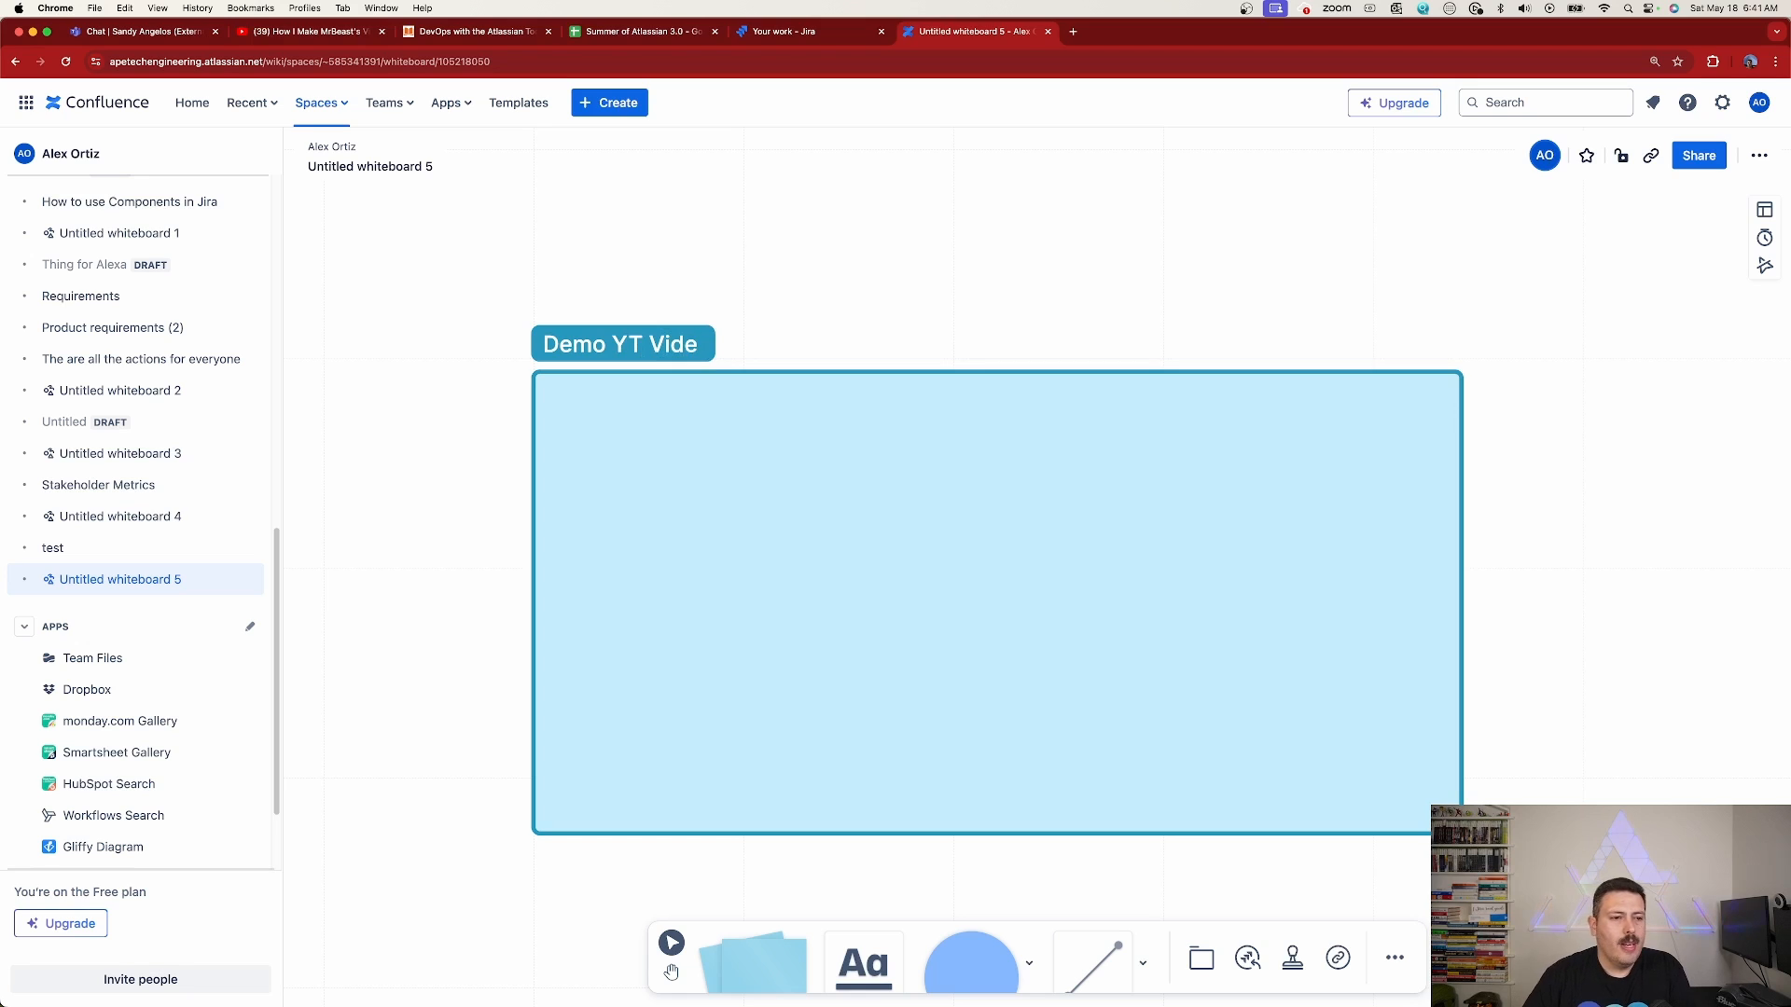
text(o)
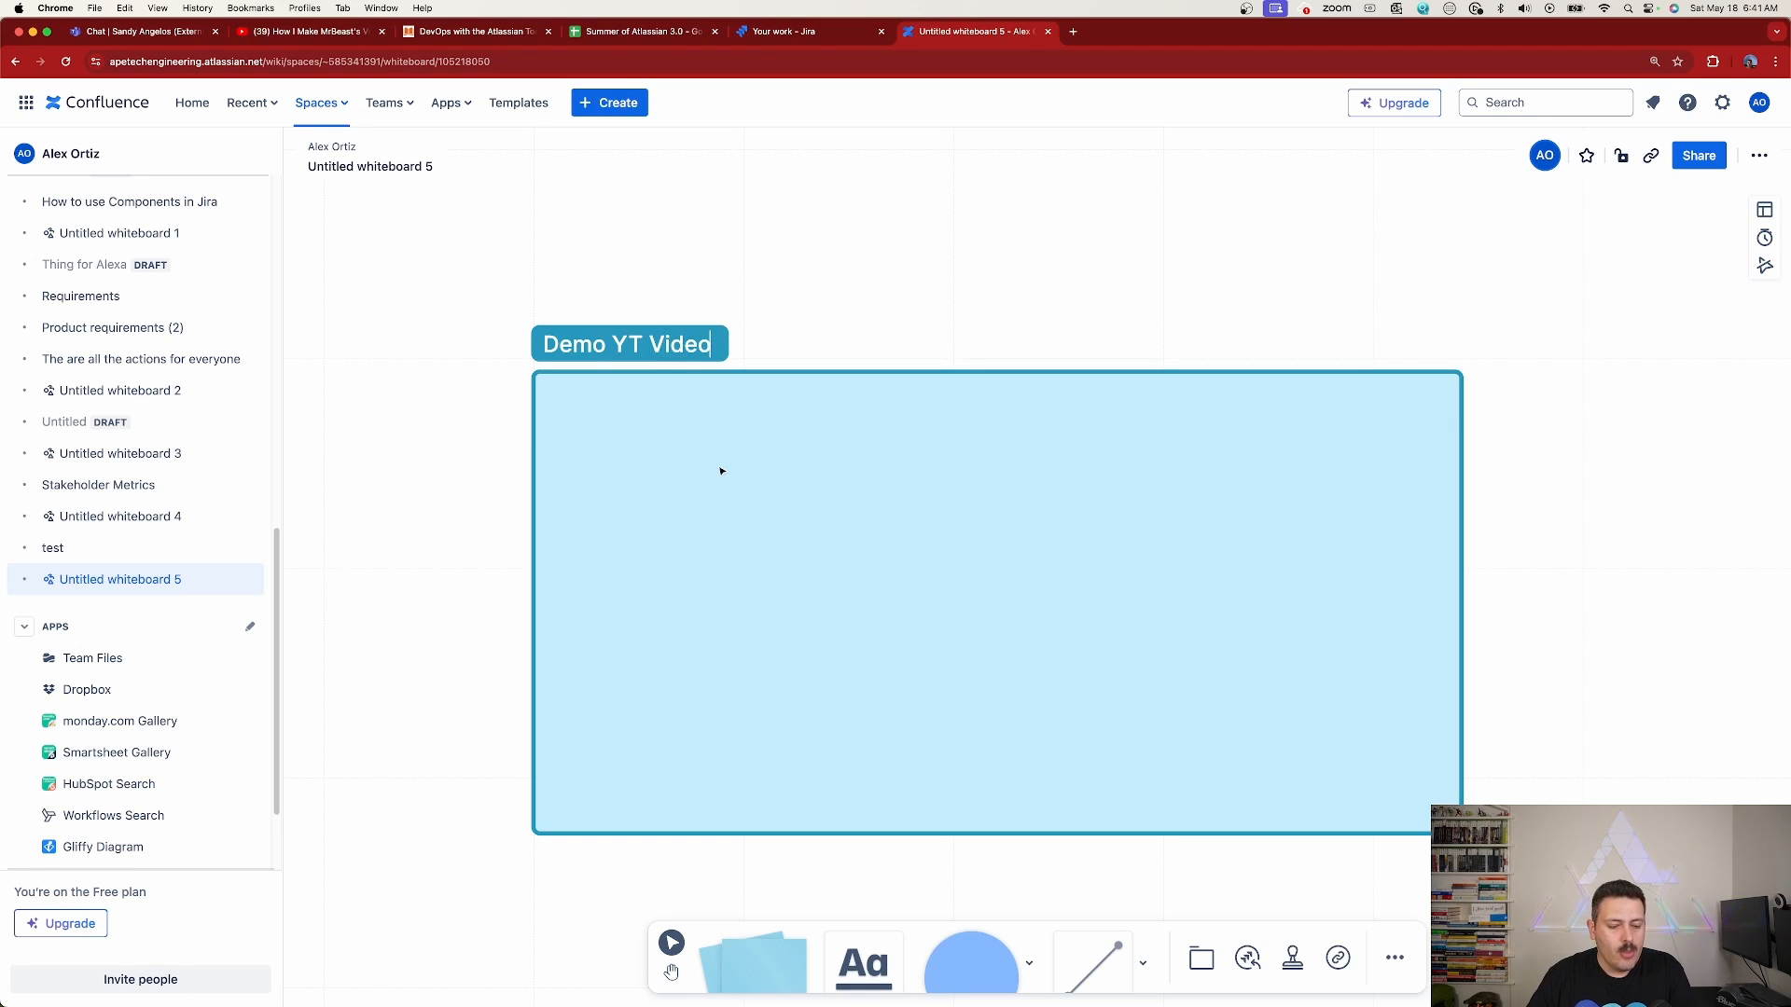
scroll(709, 464, up, 5)
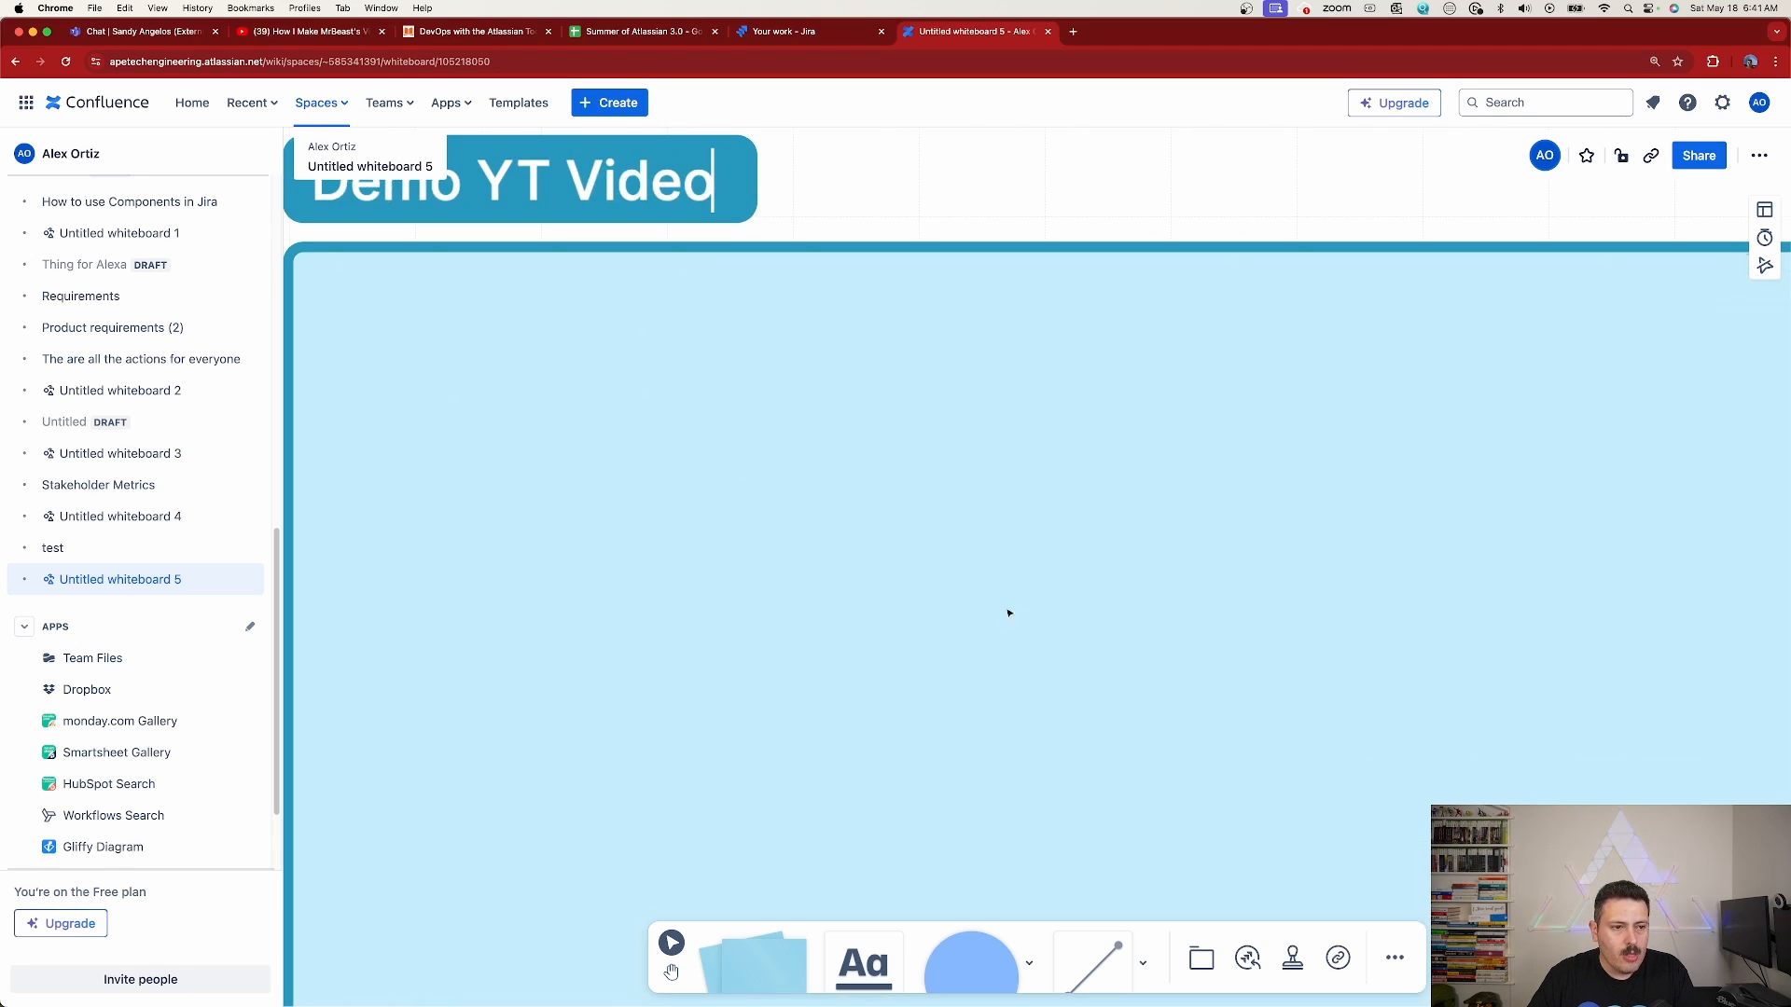
drag(1018, 613, 1087, 484)
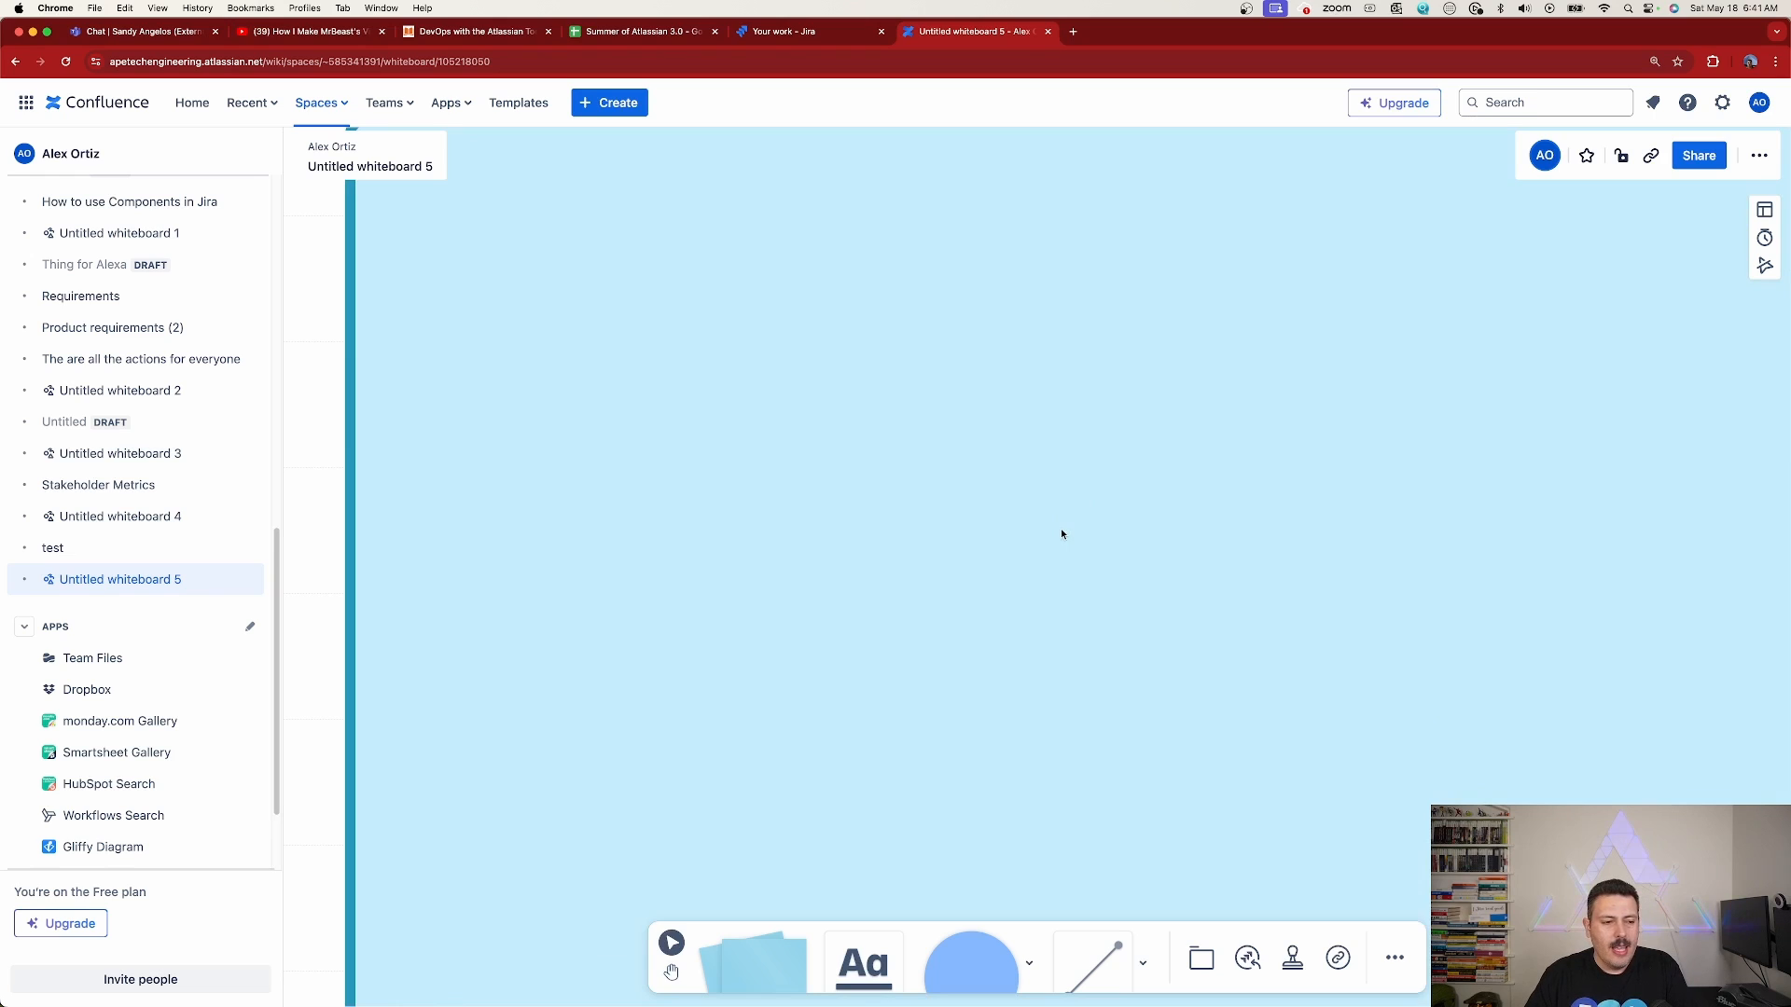
scroll(1064, 532, down, 5)
Enlarge the Demo YT Video section by pulling its lower corners outward, keeping it a wide rectangle
click(766, 800)
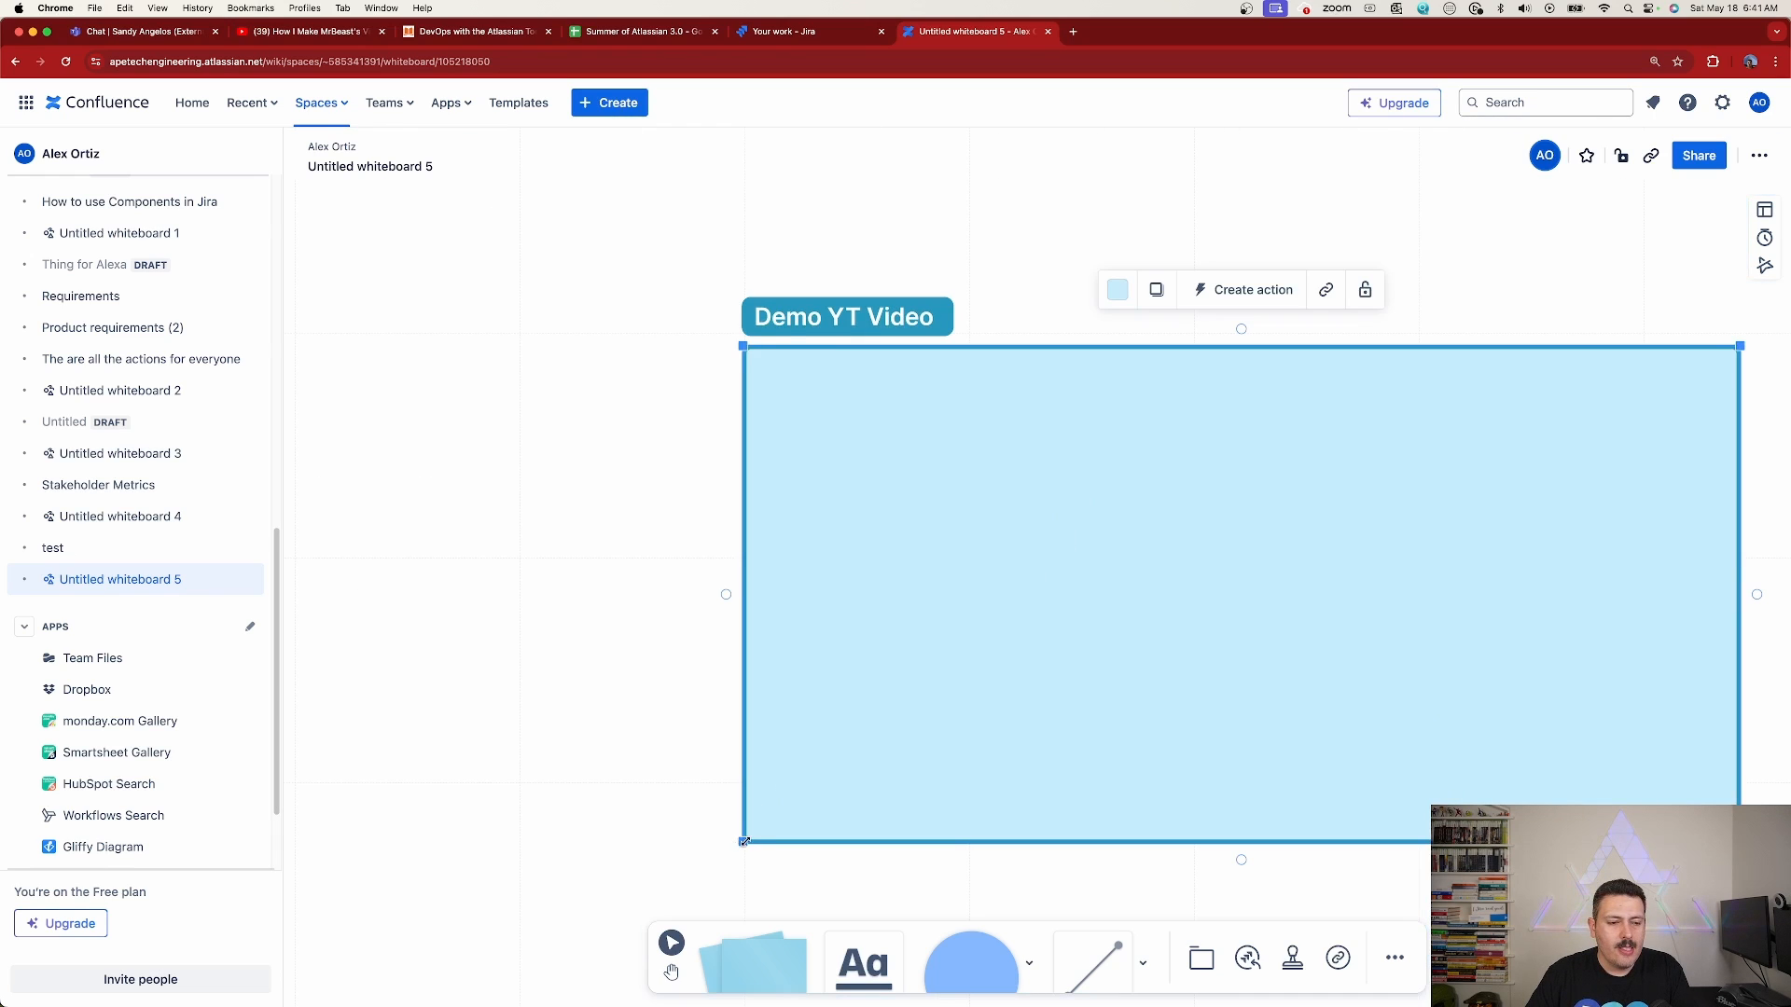
drag(742, 841, 397, 974)
scroll(707, 727, down, 4)
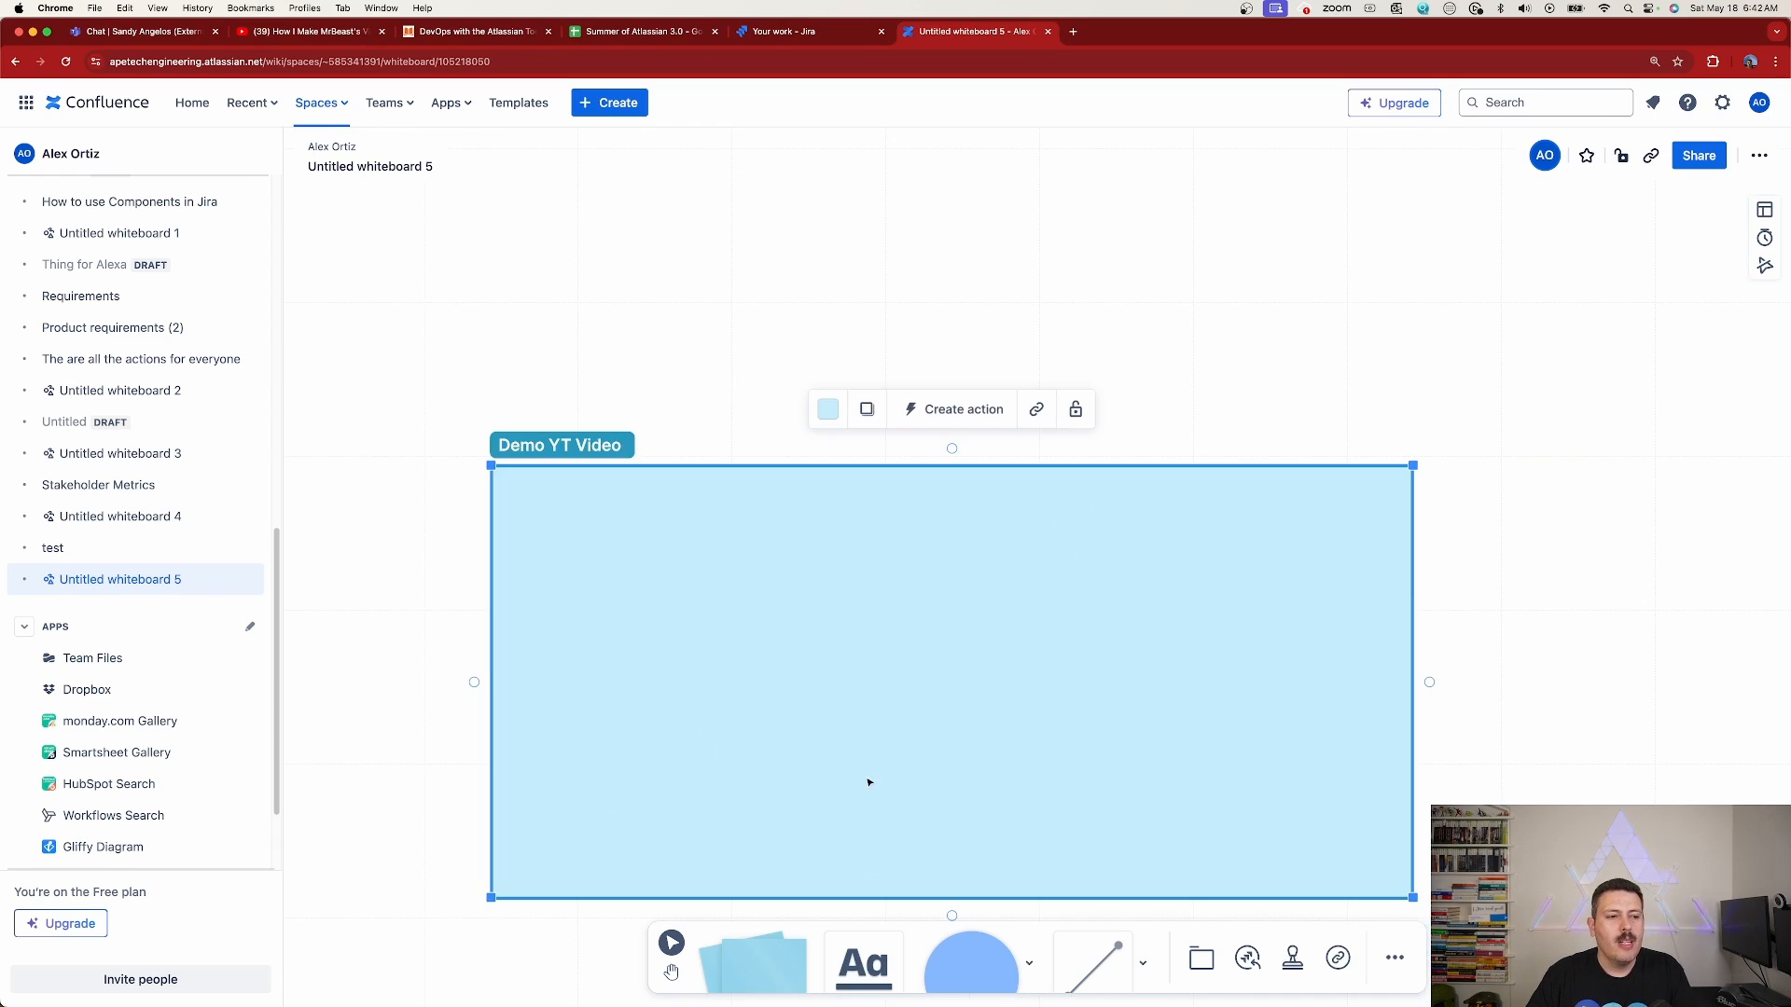
drag(872, 768, 884, 611)
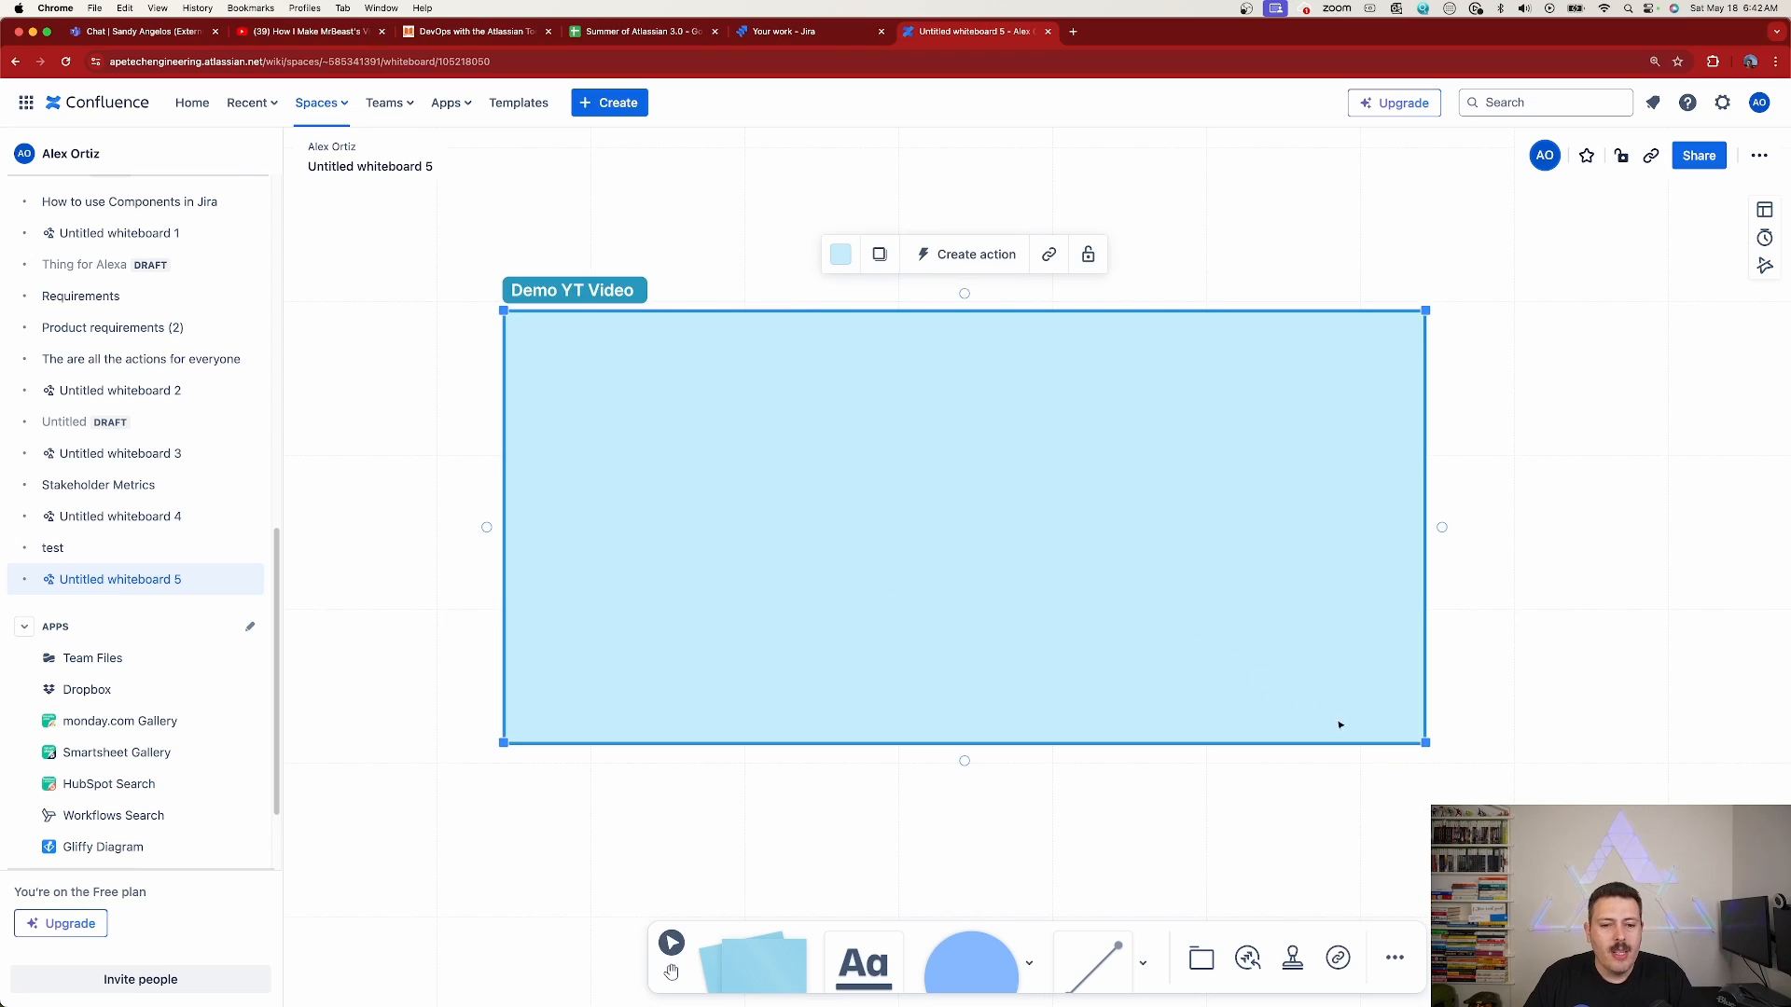
drag(1425, 742, 834, 629)
scroll(1520, 840, down, 8)
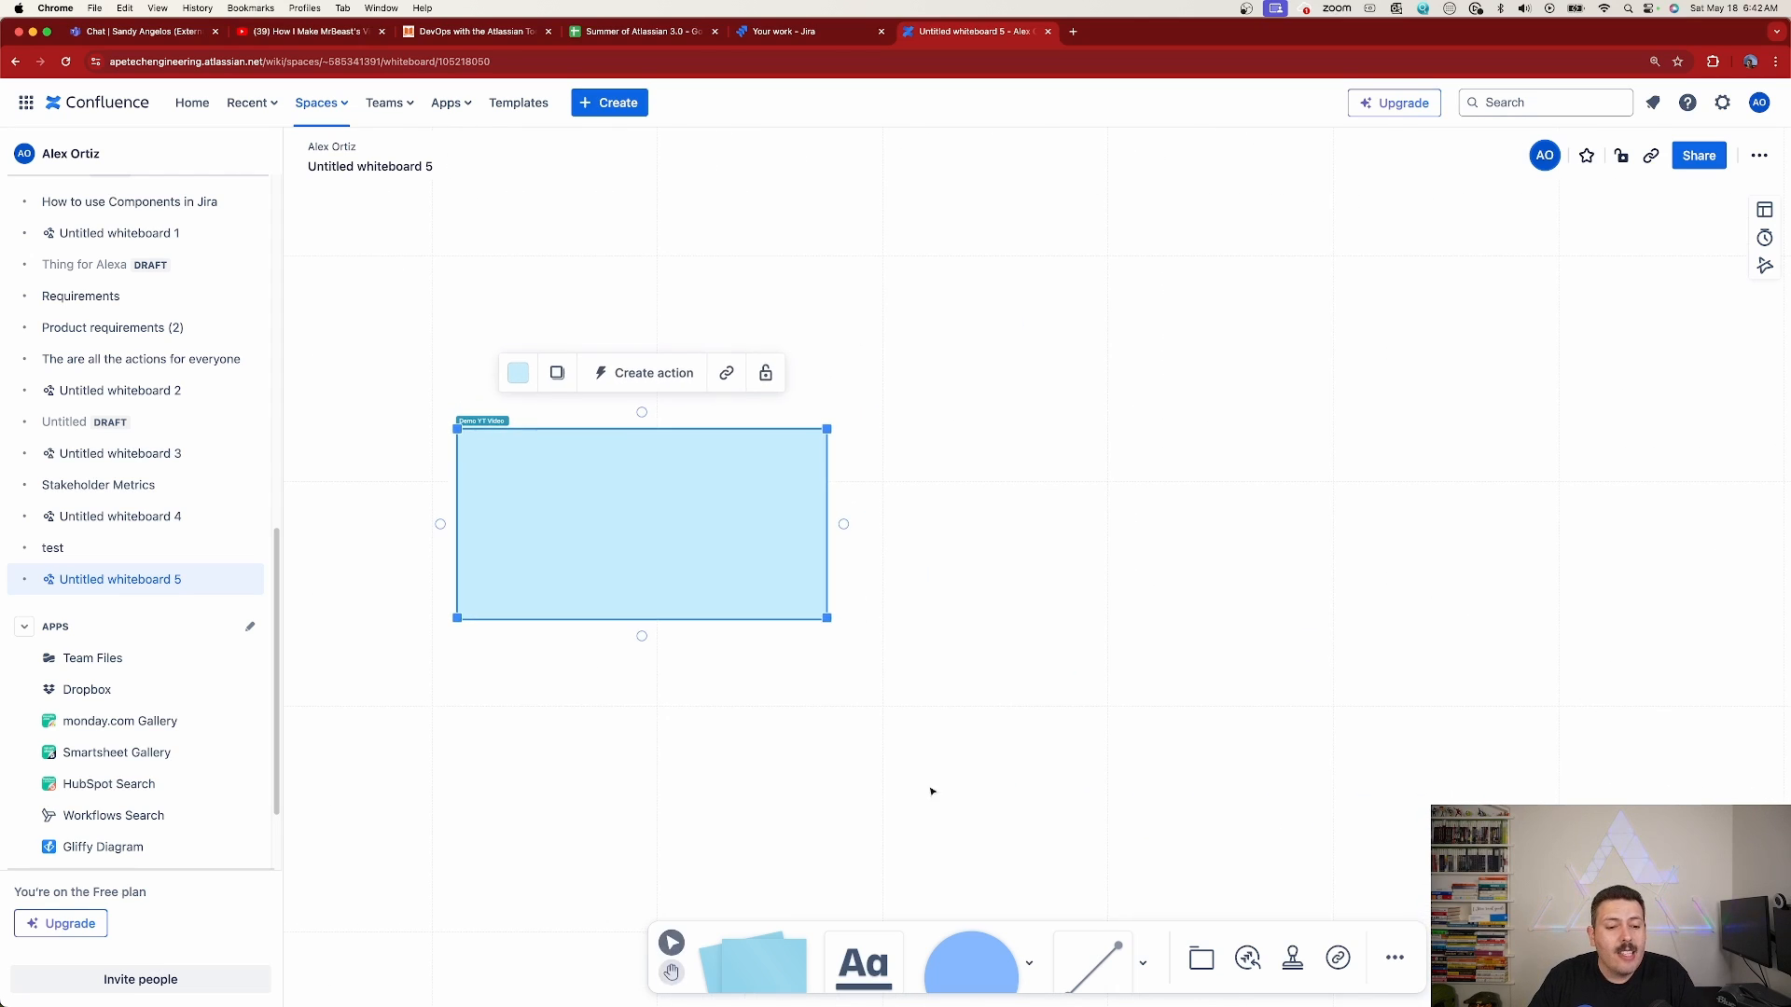
Add a second section beside the Demo YT Video section and enlarge it into a slightly bigger wide rectangle
click(1201, 957)
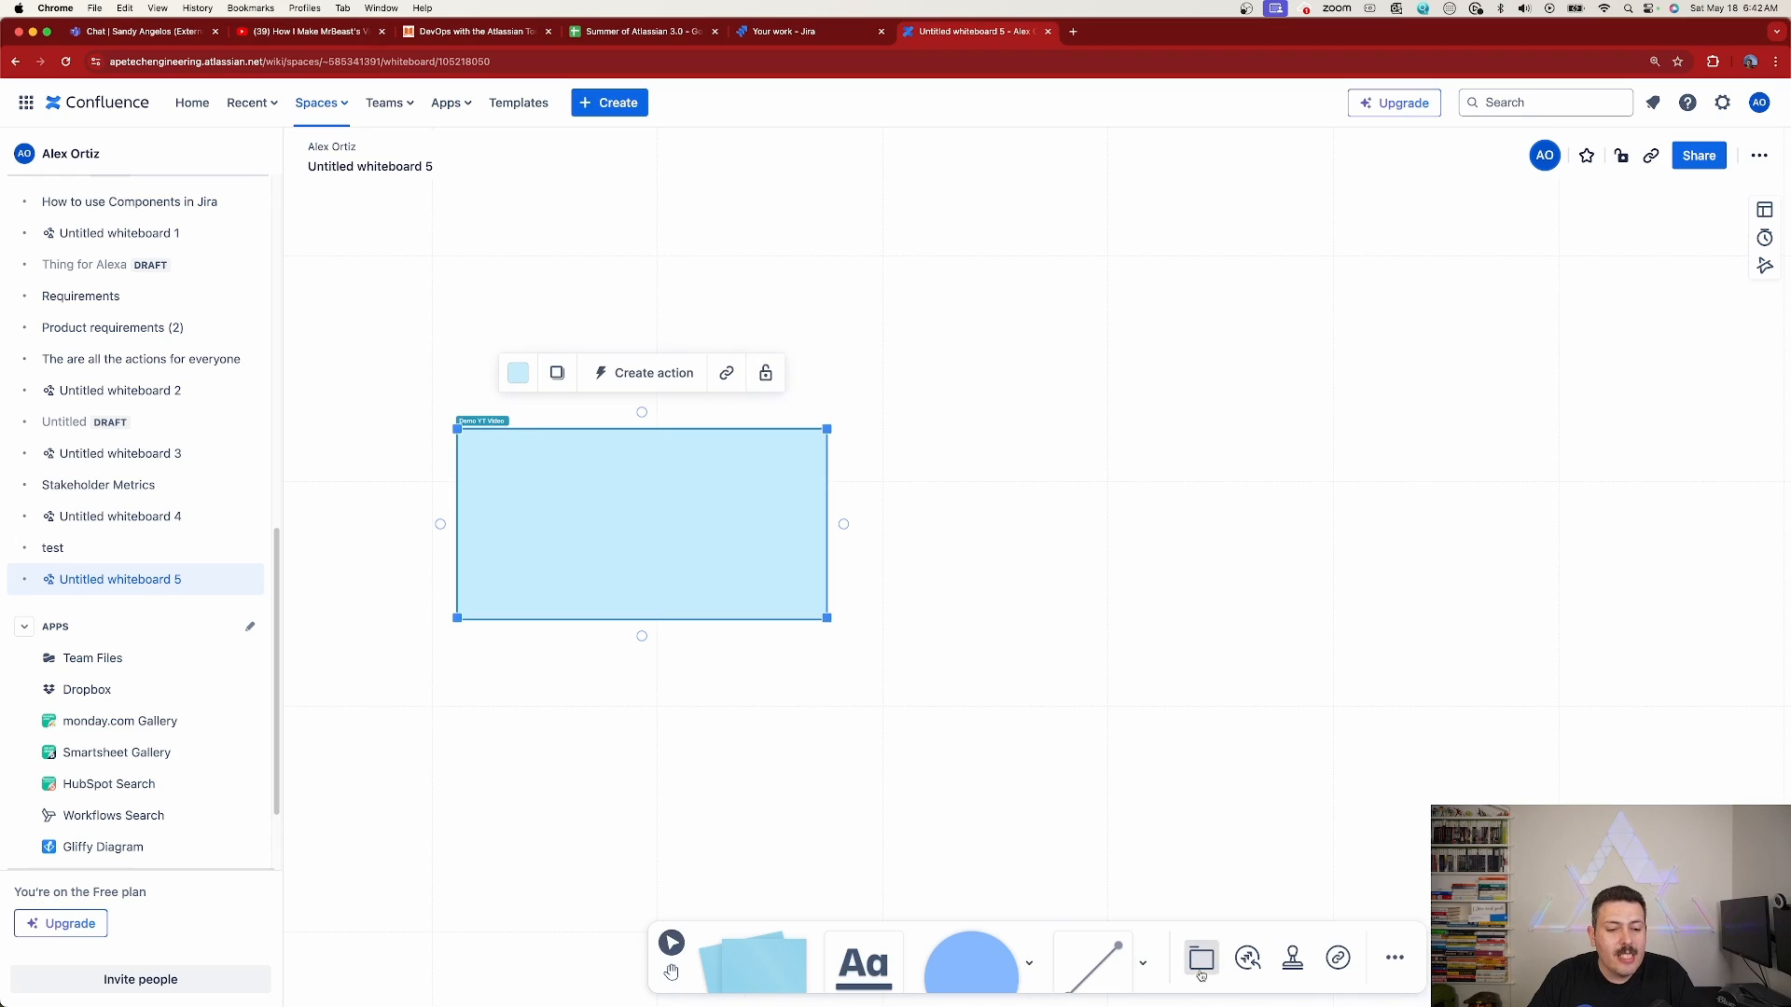
click(1065, 489)
click(1173, 548)
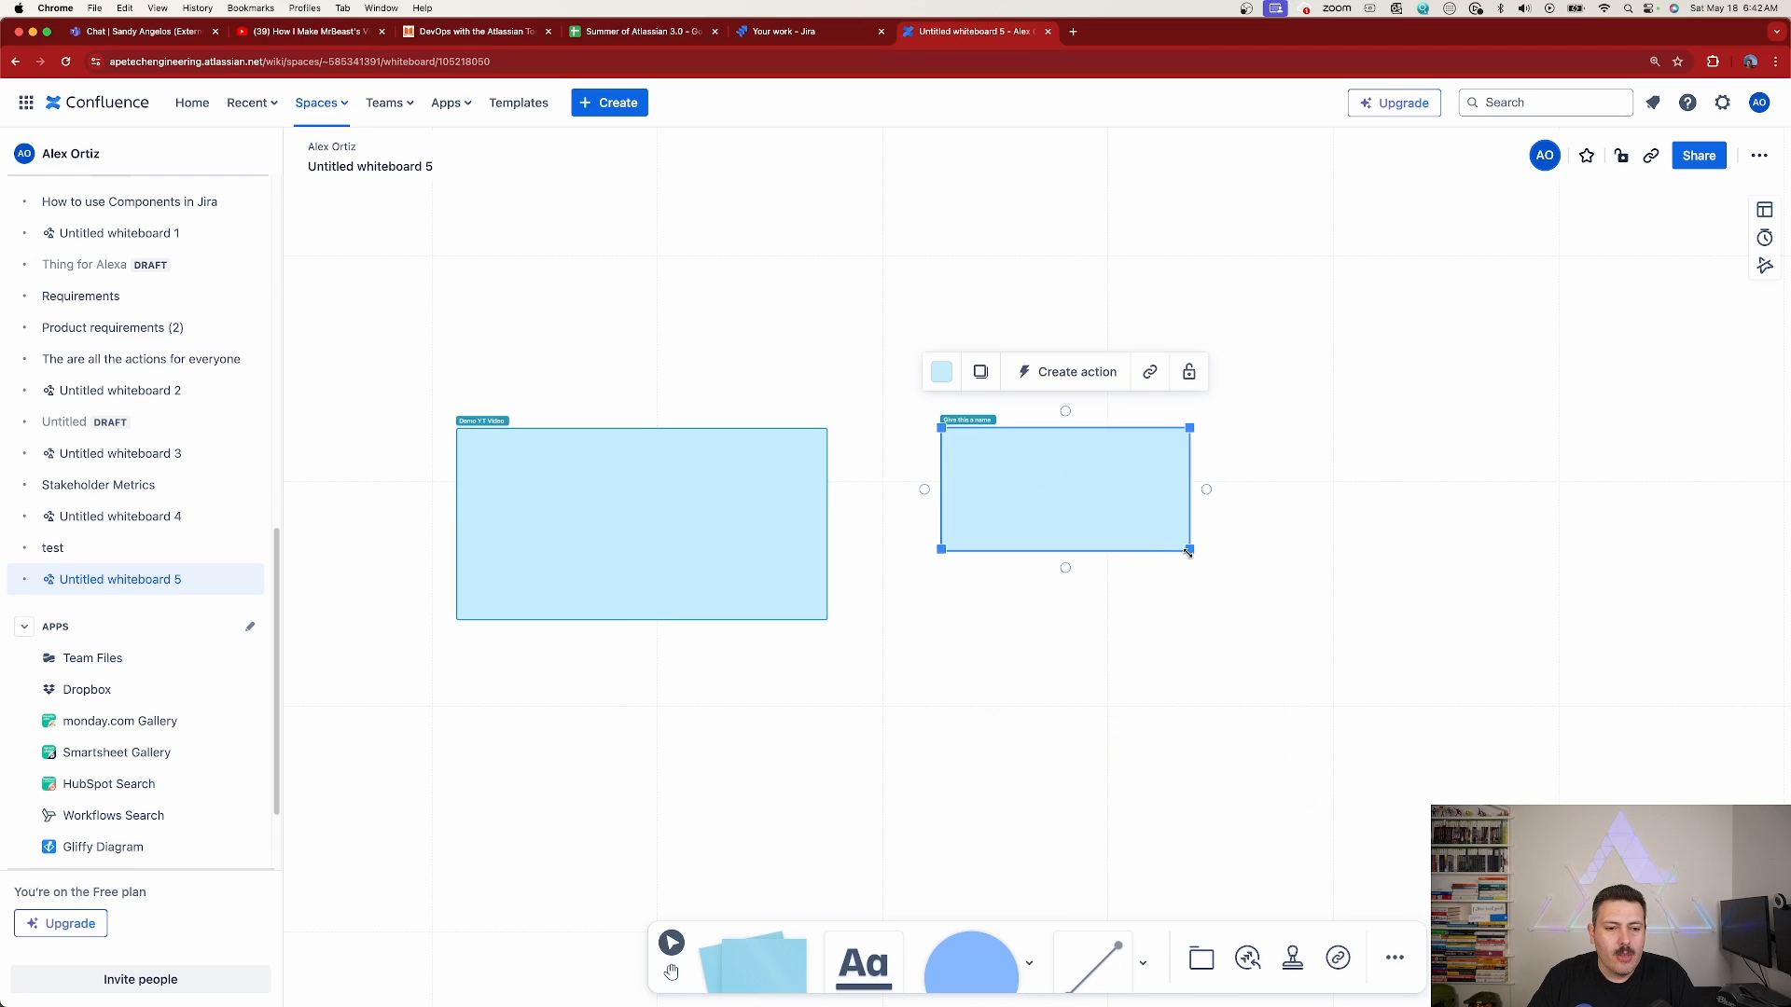
drag(1190, 552, 1384, 631)
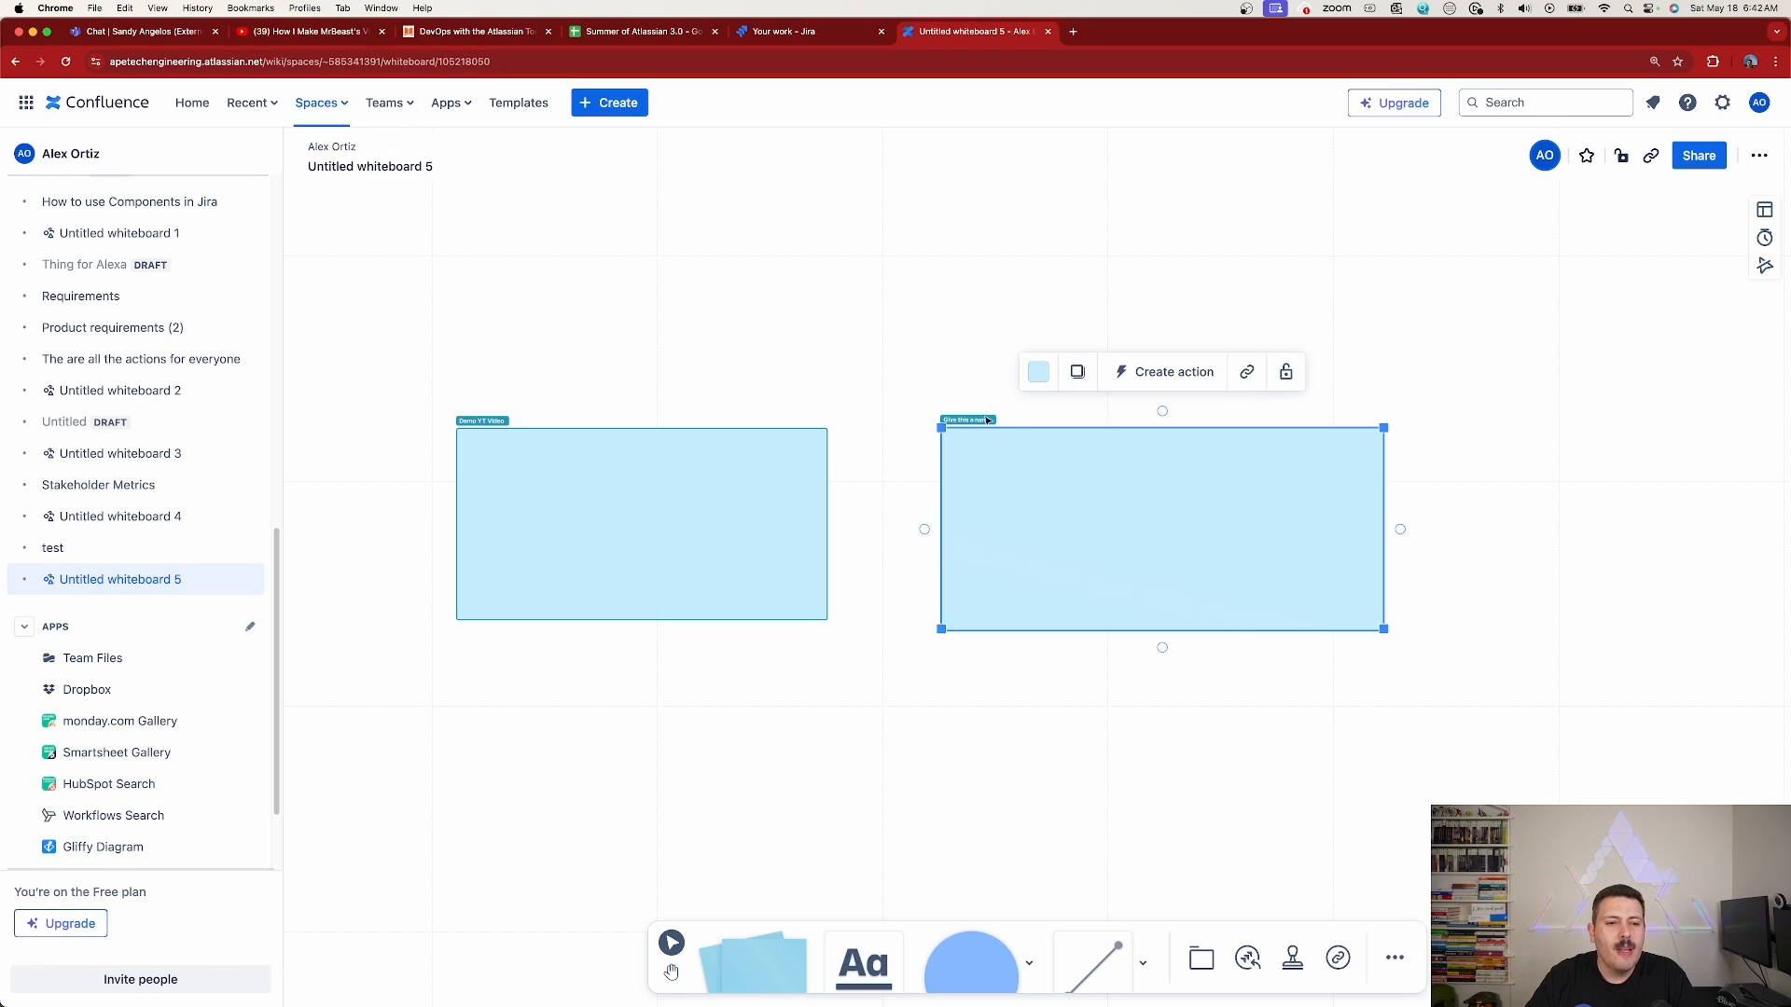
Set the second section's colour to the strongest shade of green
click(1038, 371)
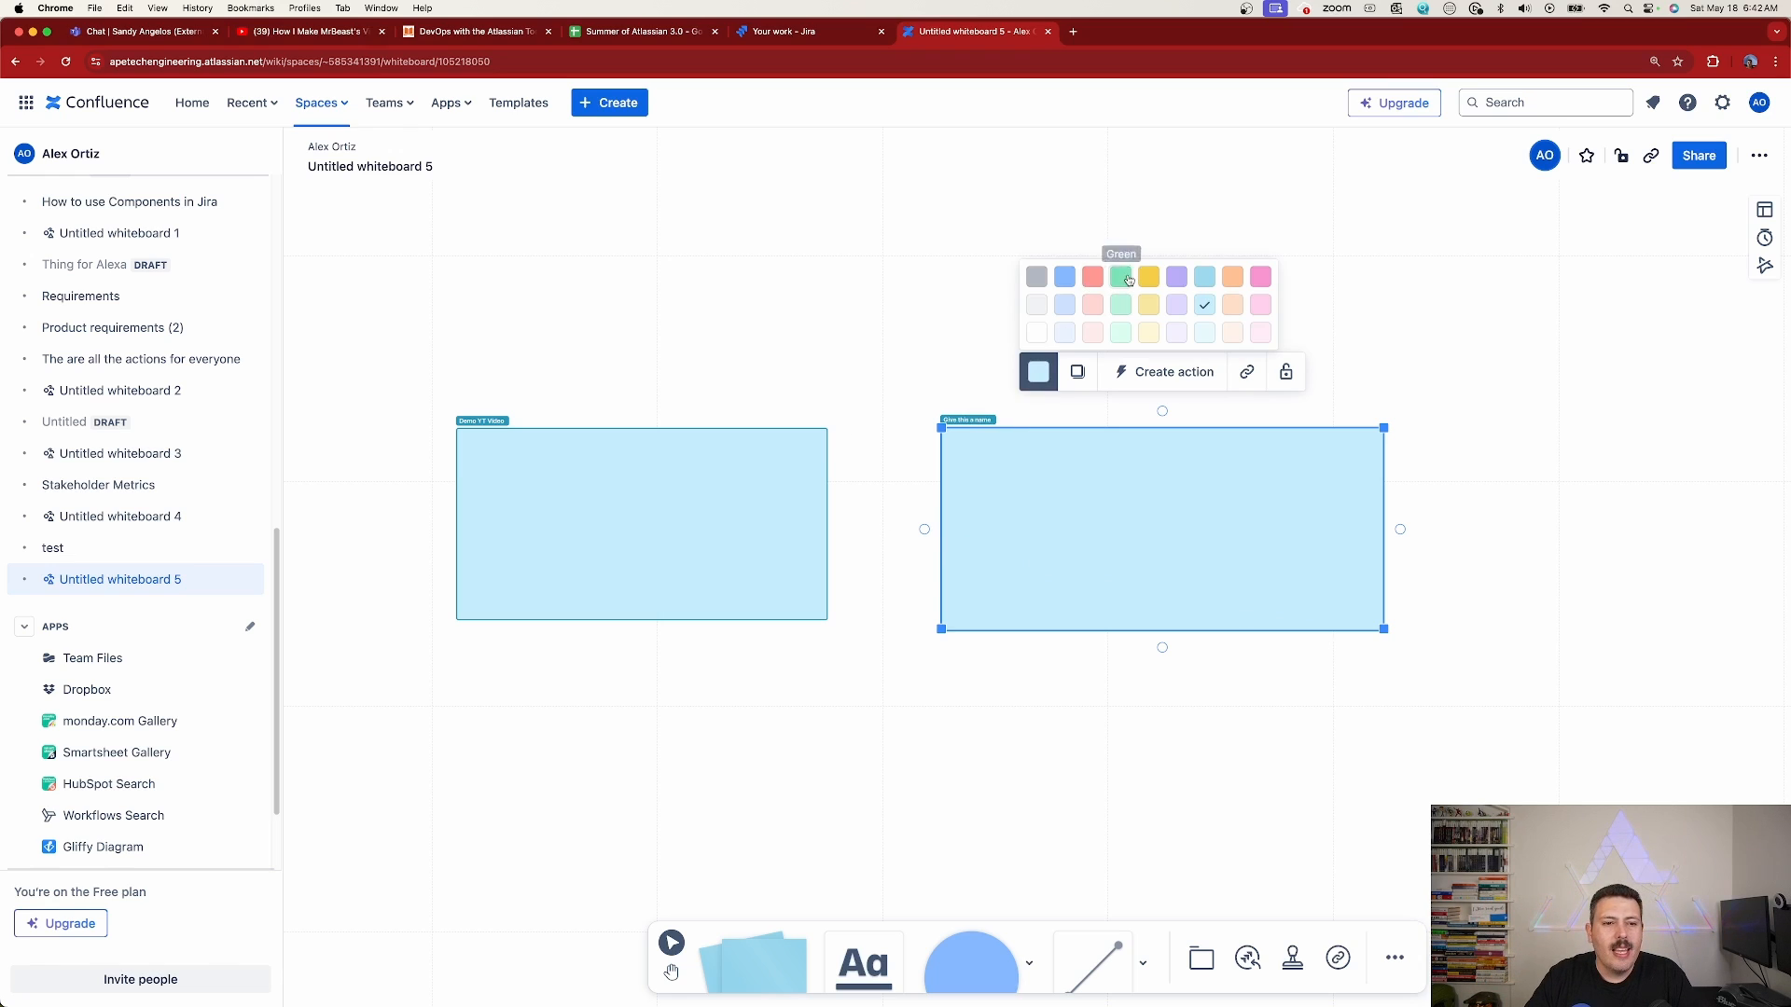
click(1124, 278)
click(1210, 711)
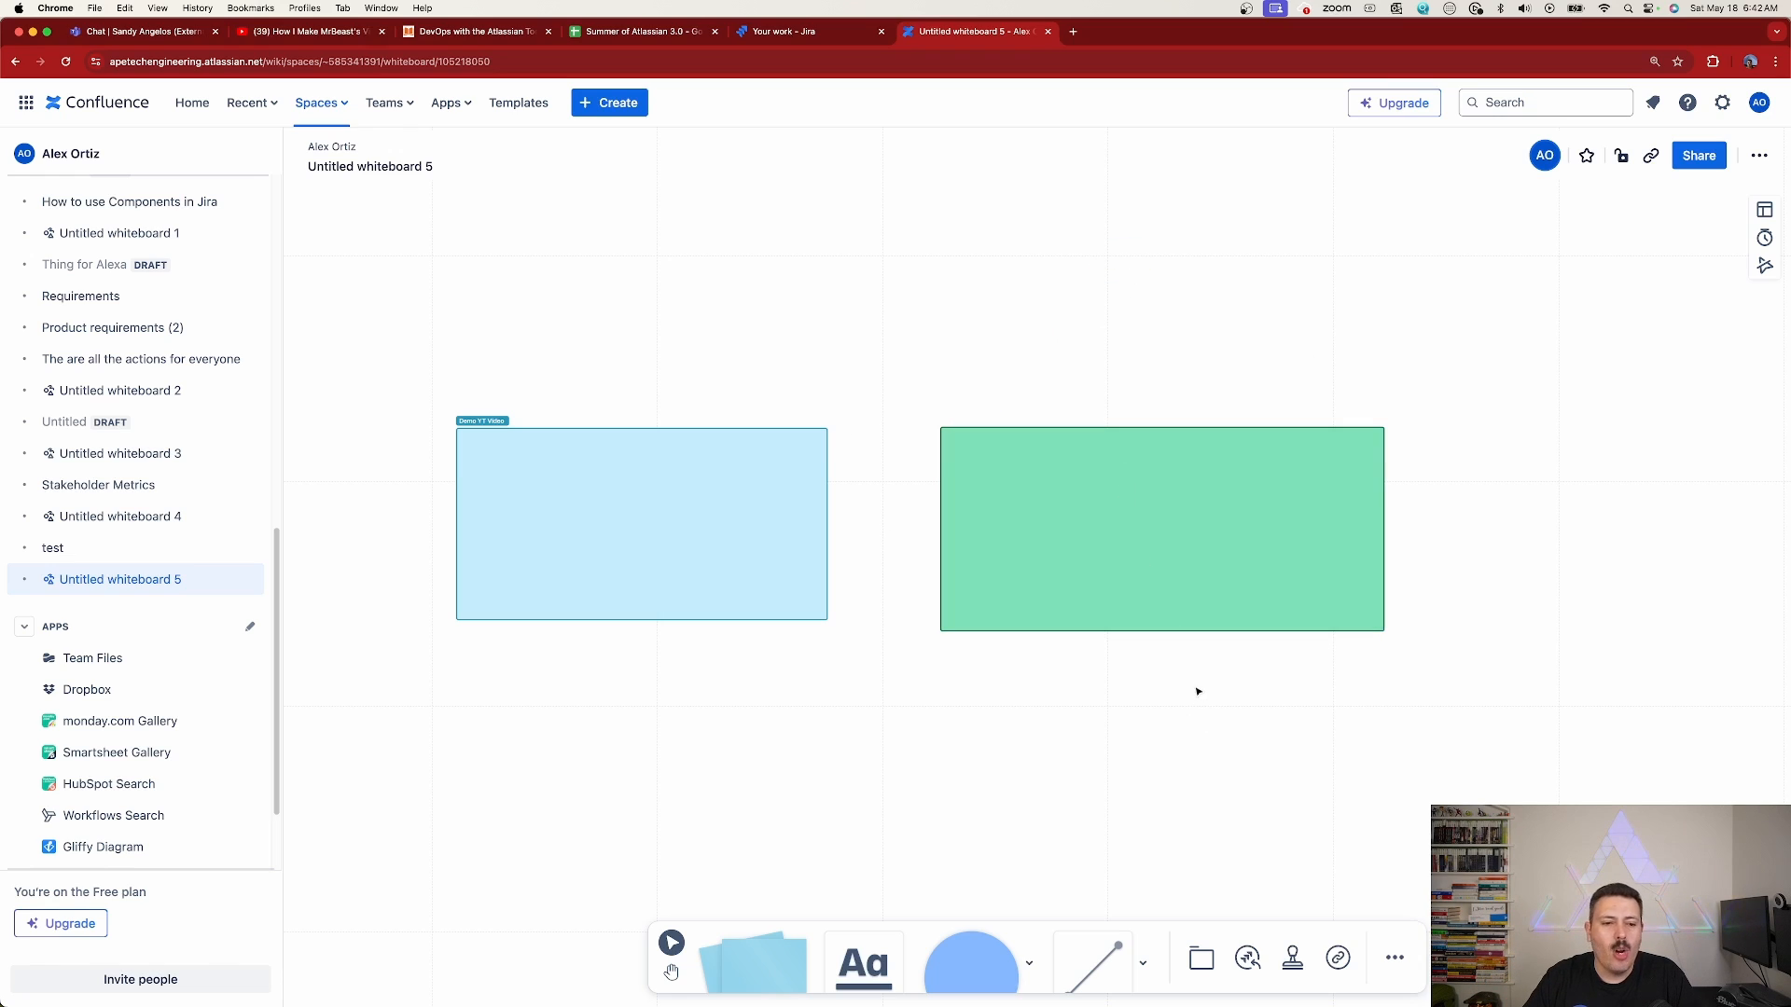
Change the second section's colour to the lightest shade of purple
click(1147, 531)
click(1036, 373)
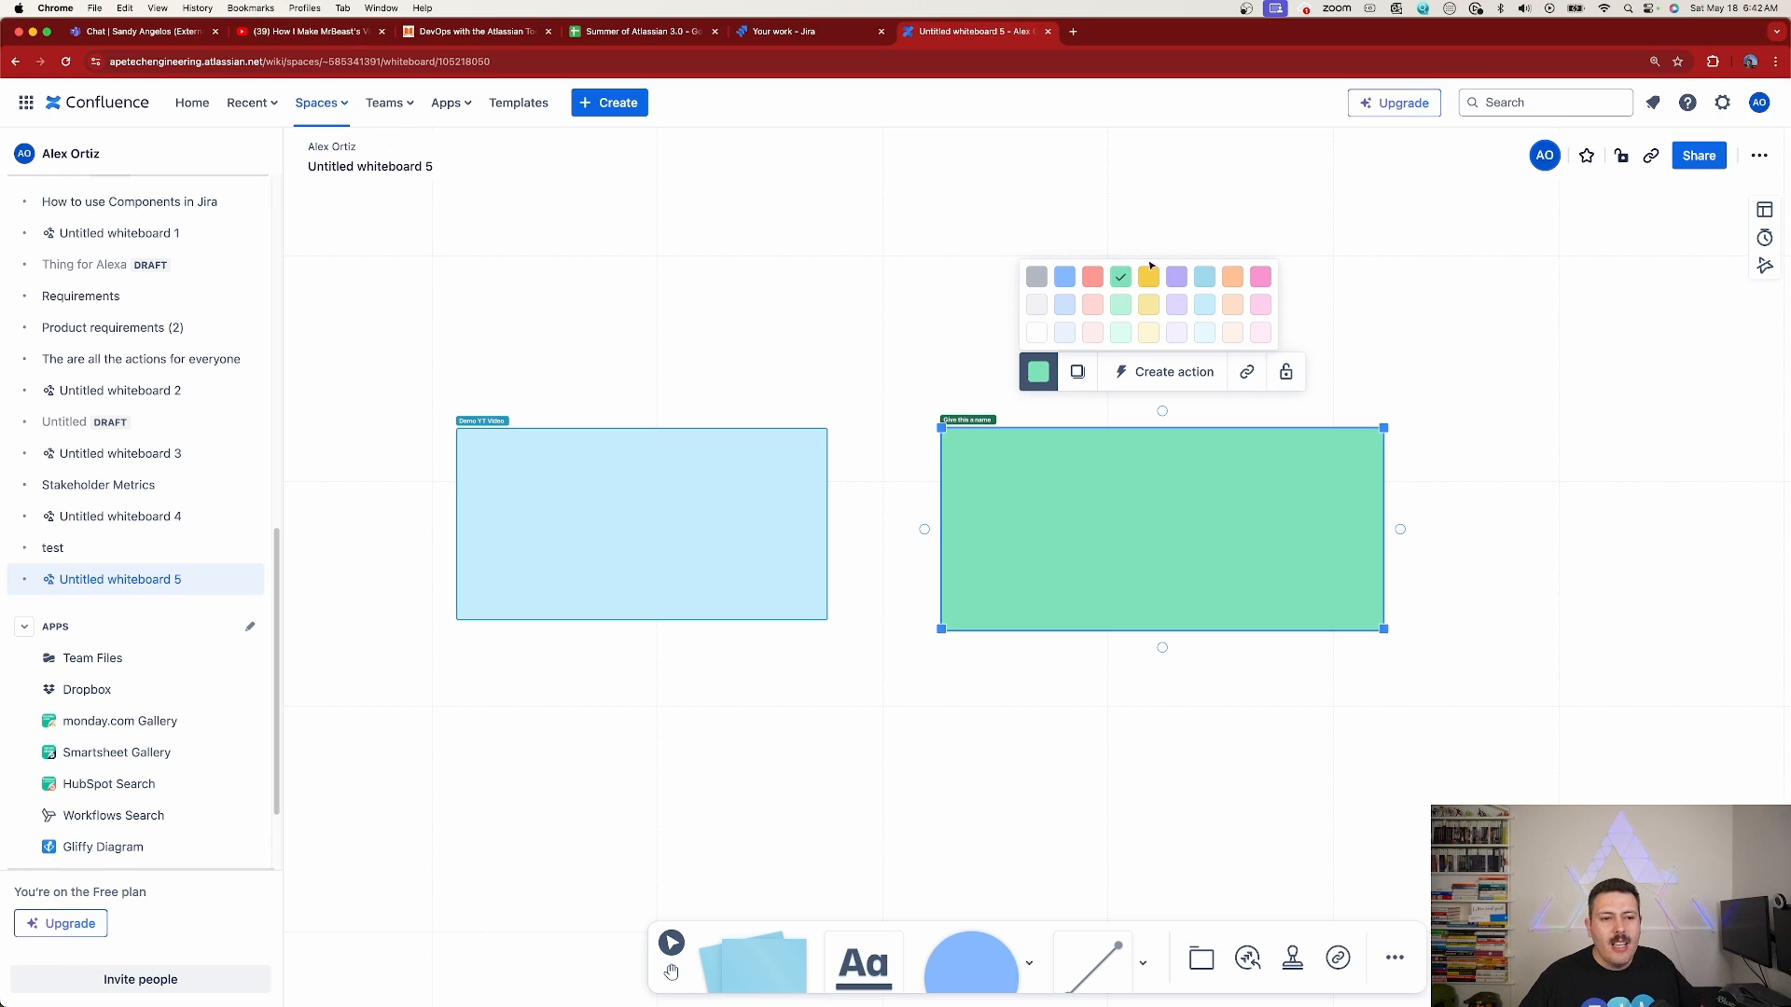
click(1177, 333)
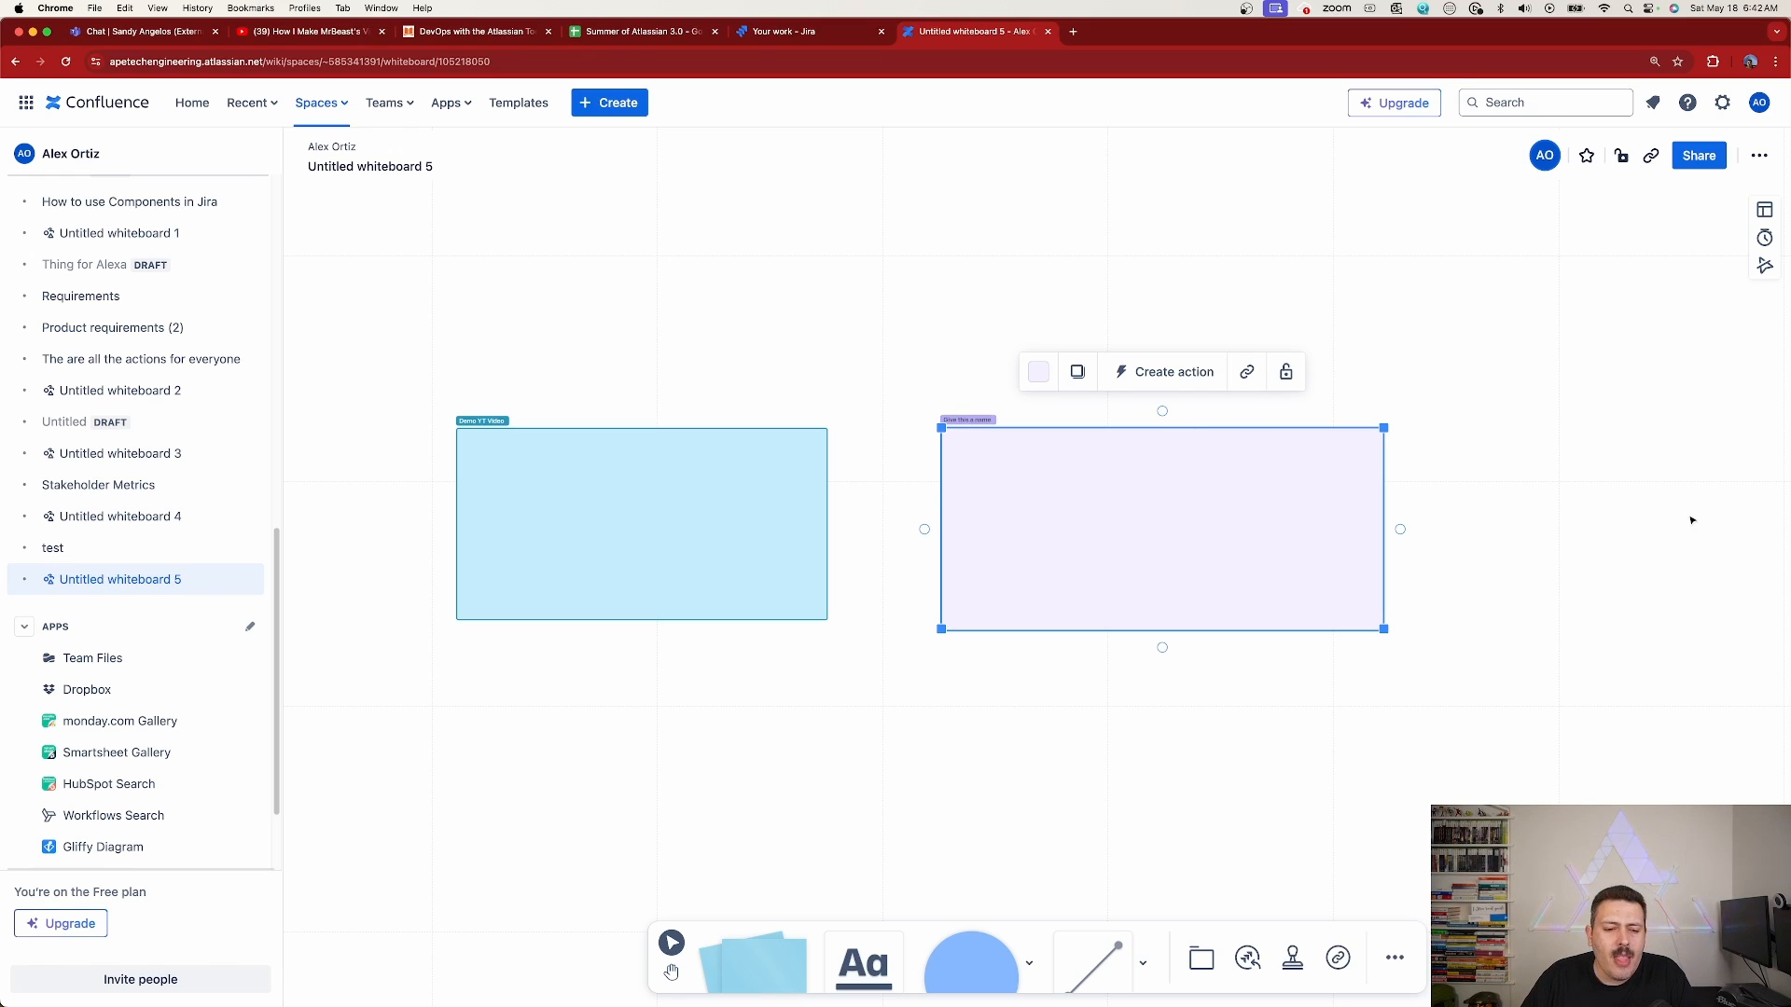
Open the additional whiteboard tools and view the available sticker collections
click(1397, 962)
click(1396, 965)
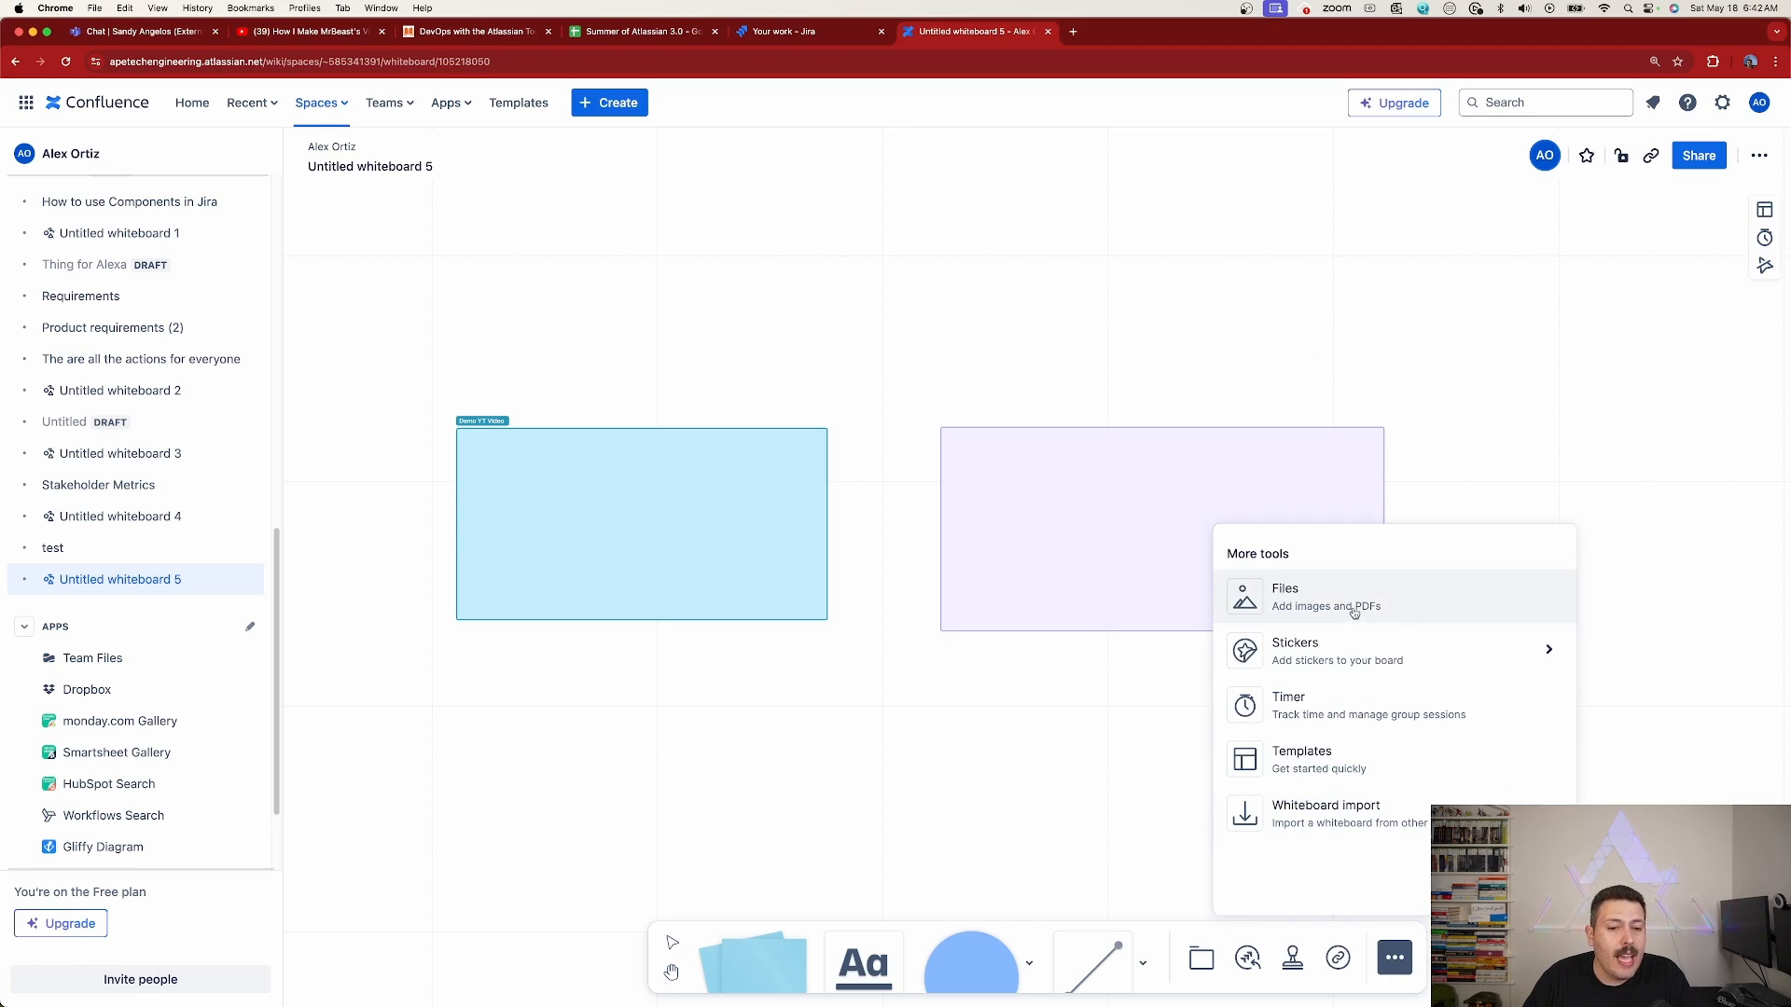
click(1307, 664)
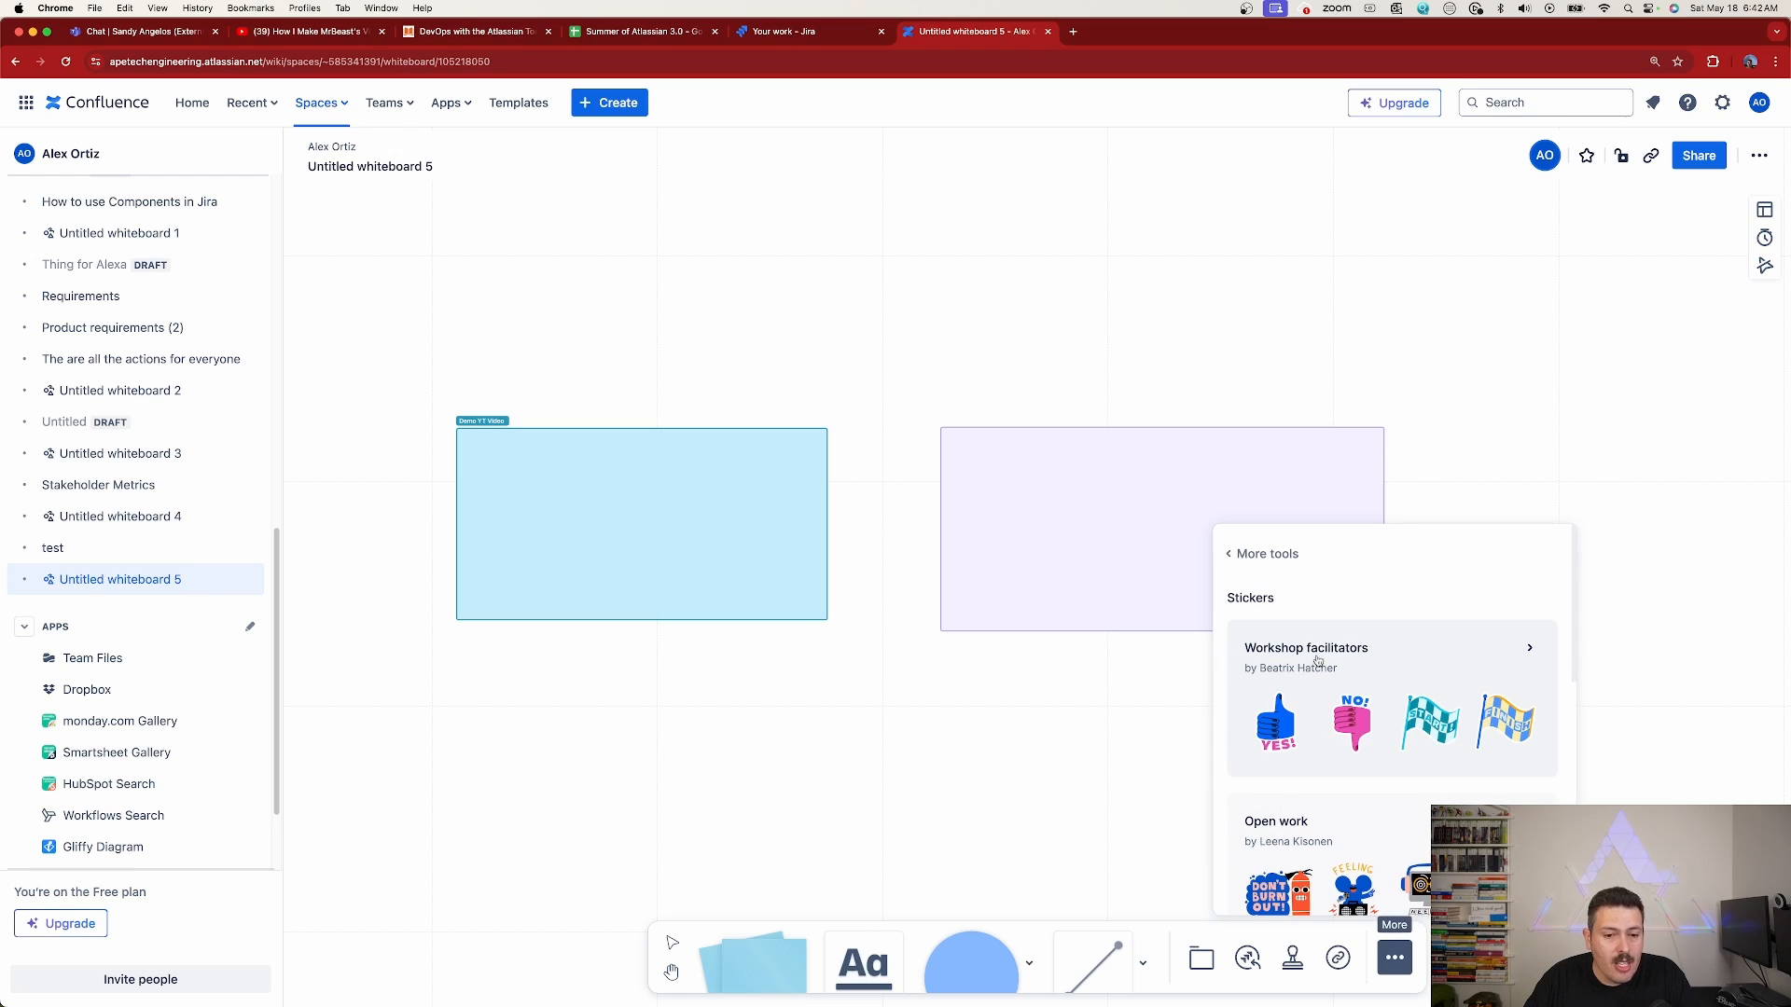
click(1241, 554)
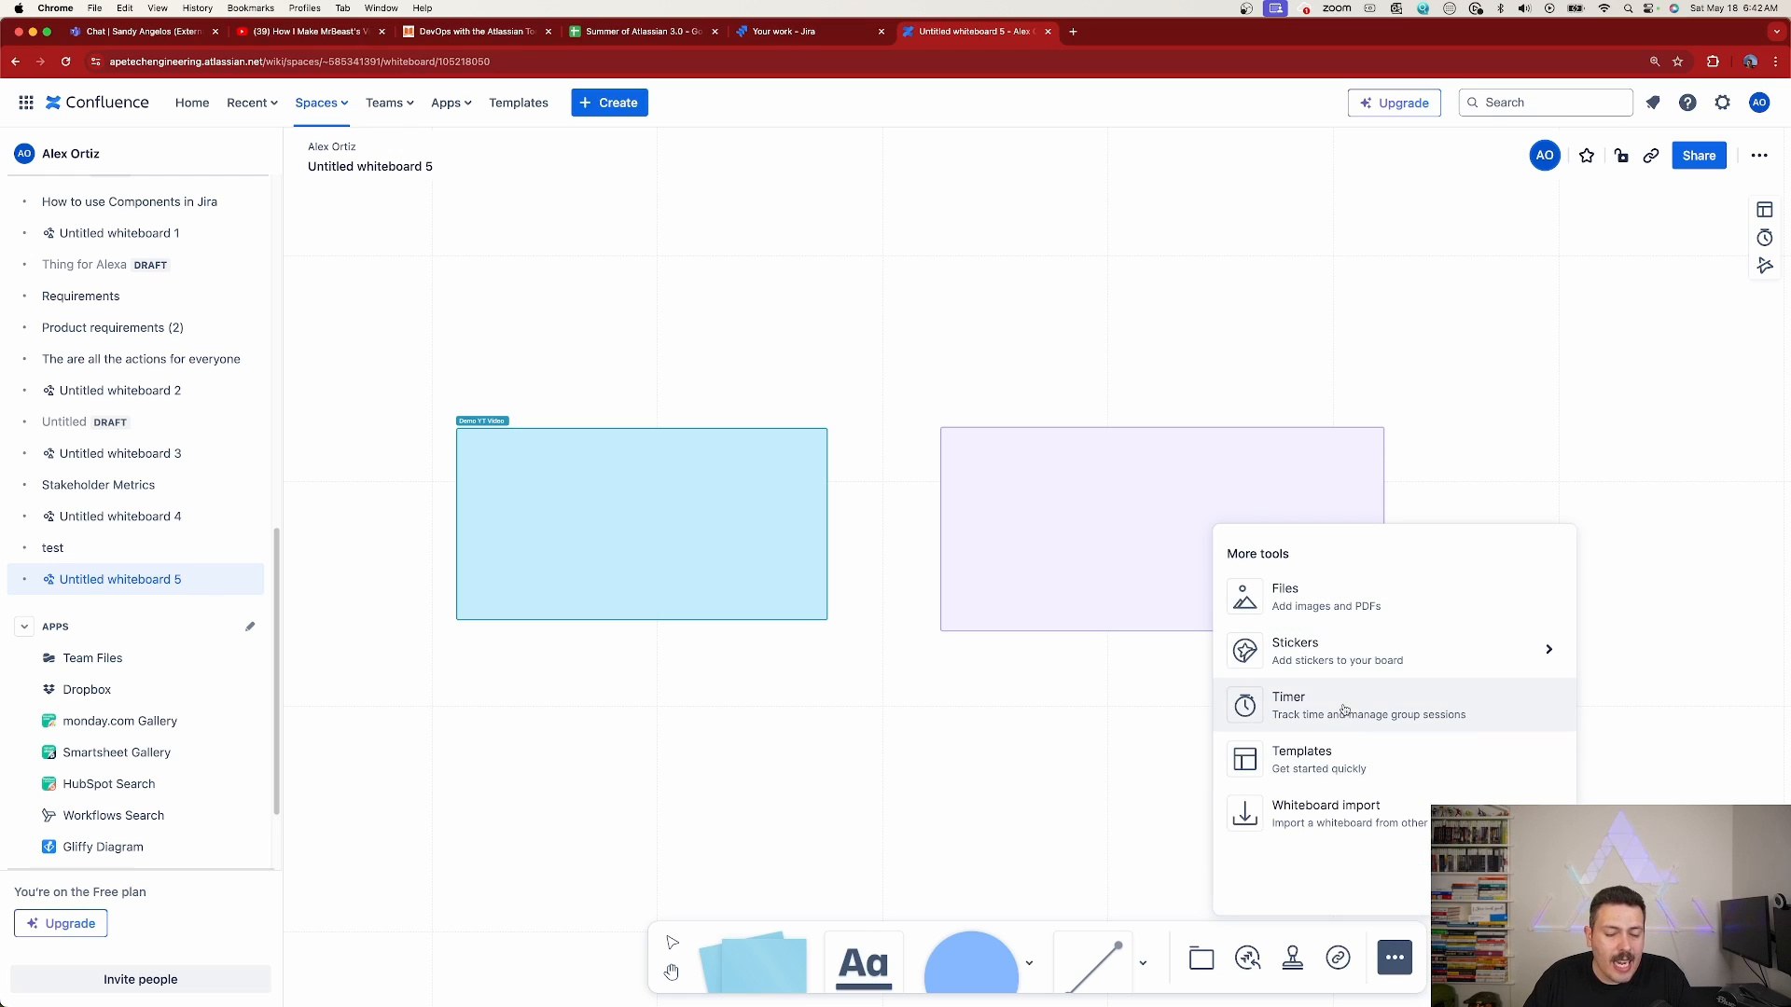
Open the whiteboard import file chooser, cancel it without choosing a file, and close the additional tools
click(1318, 829)
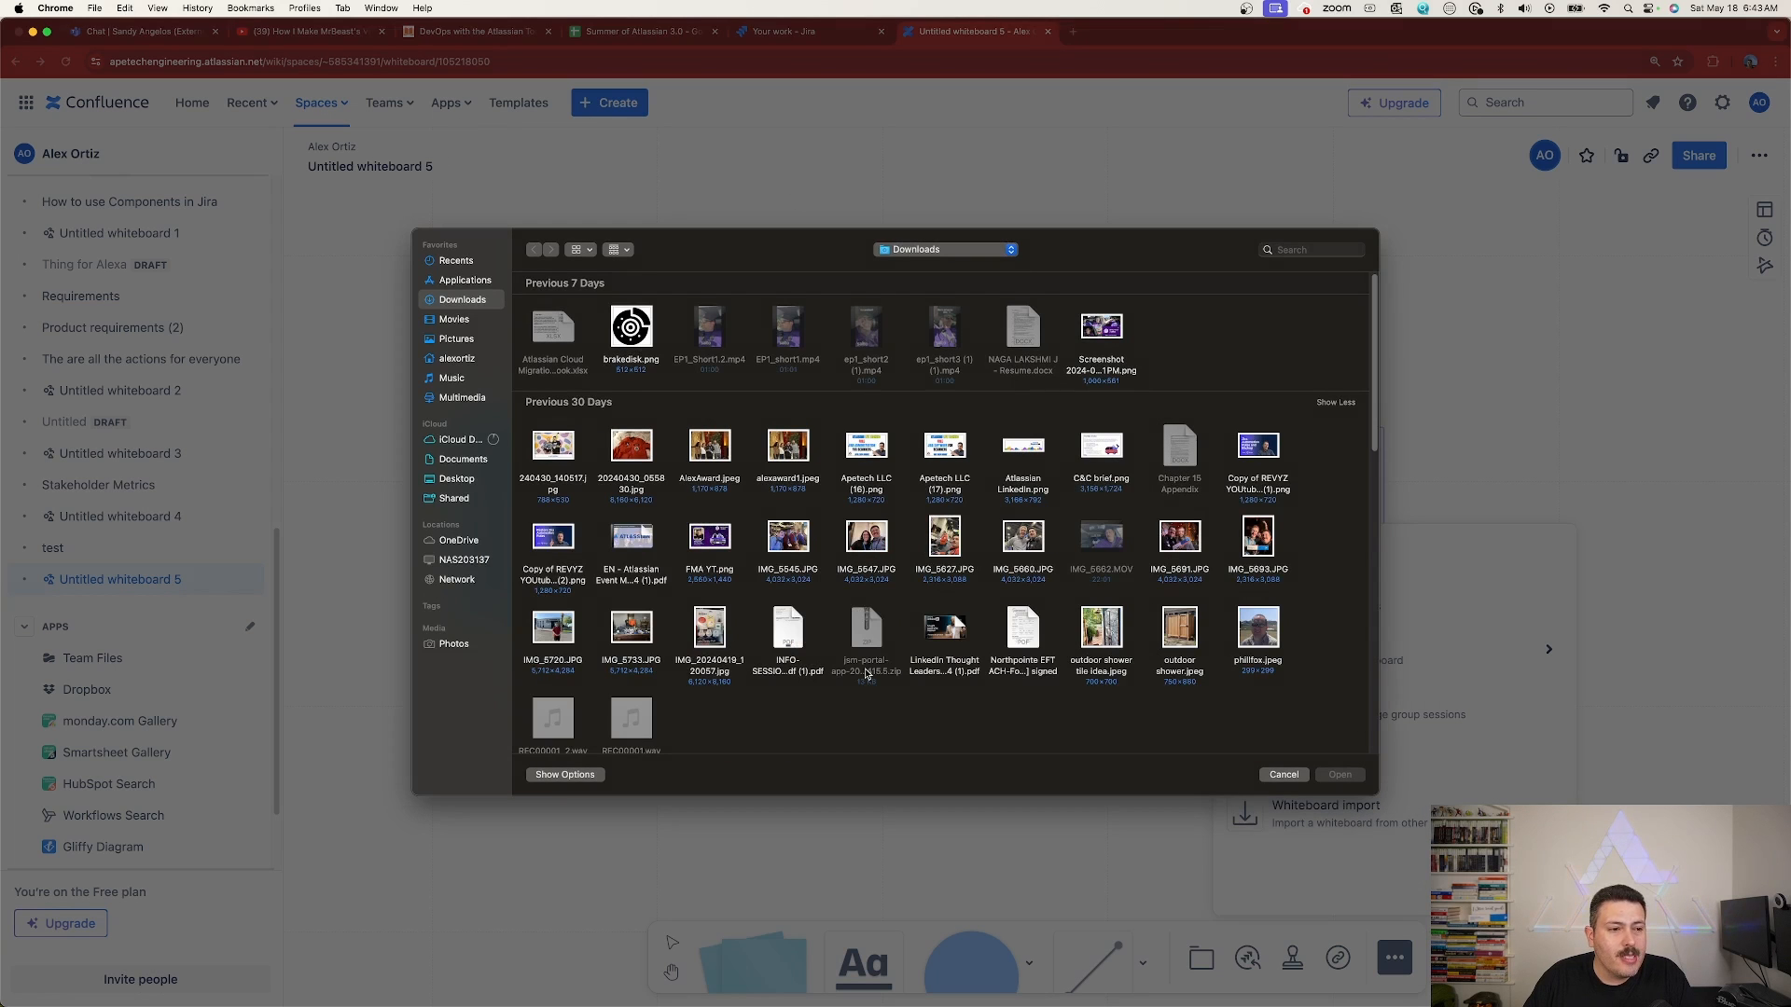
click(1283, 775)
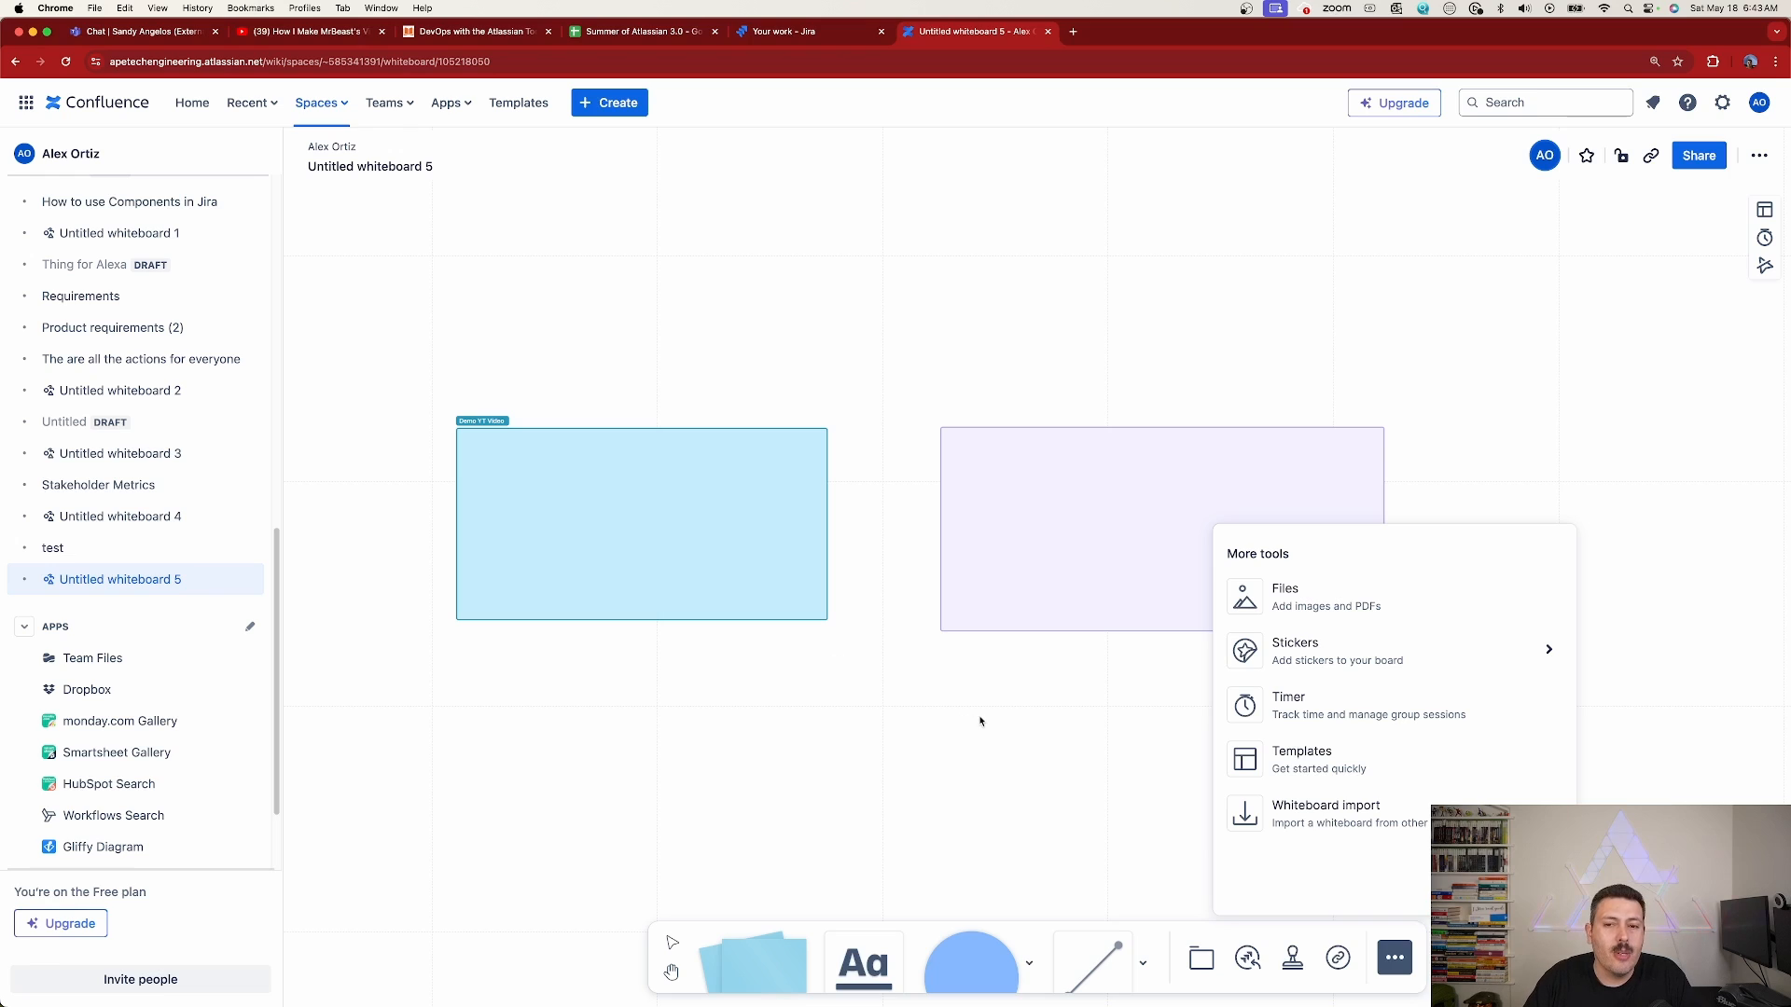
click(962, 789)
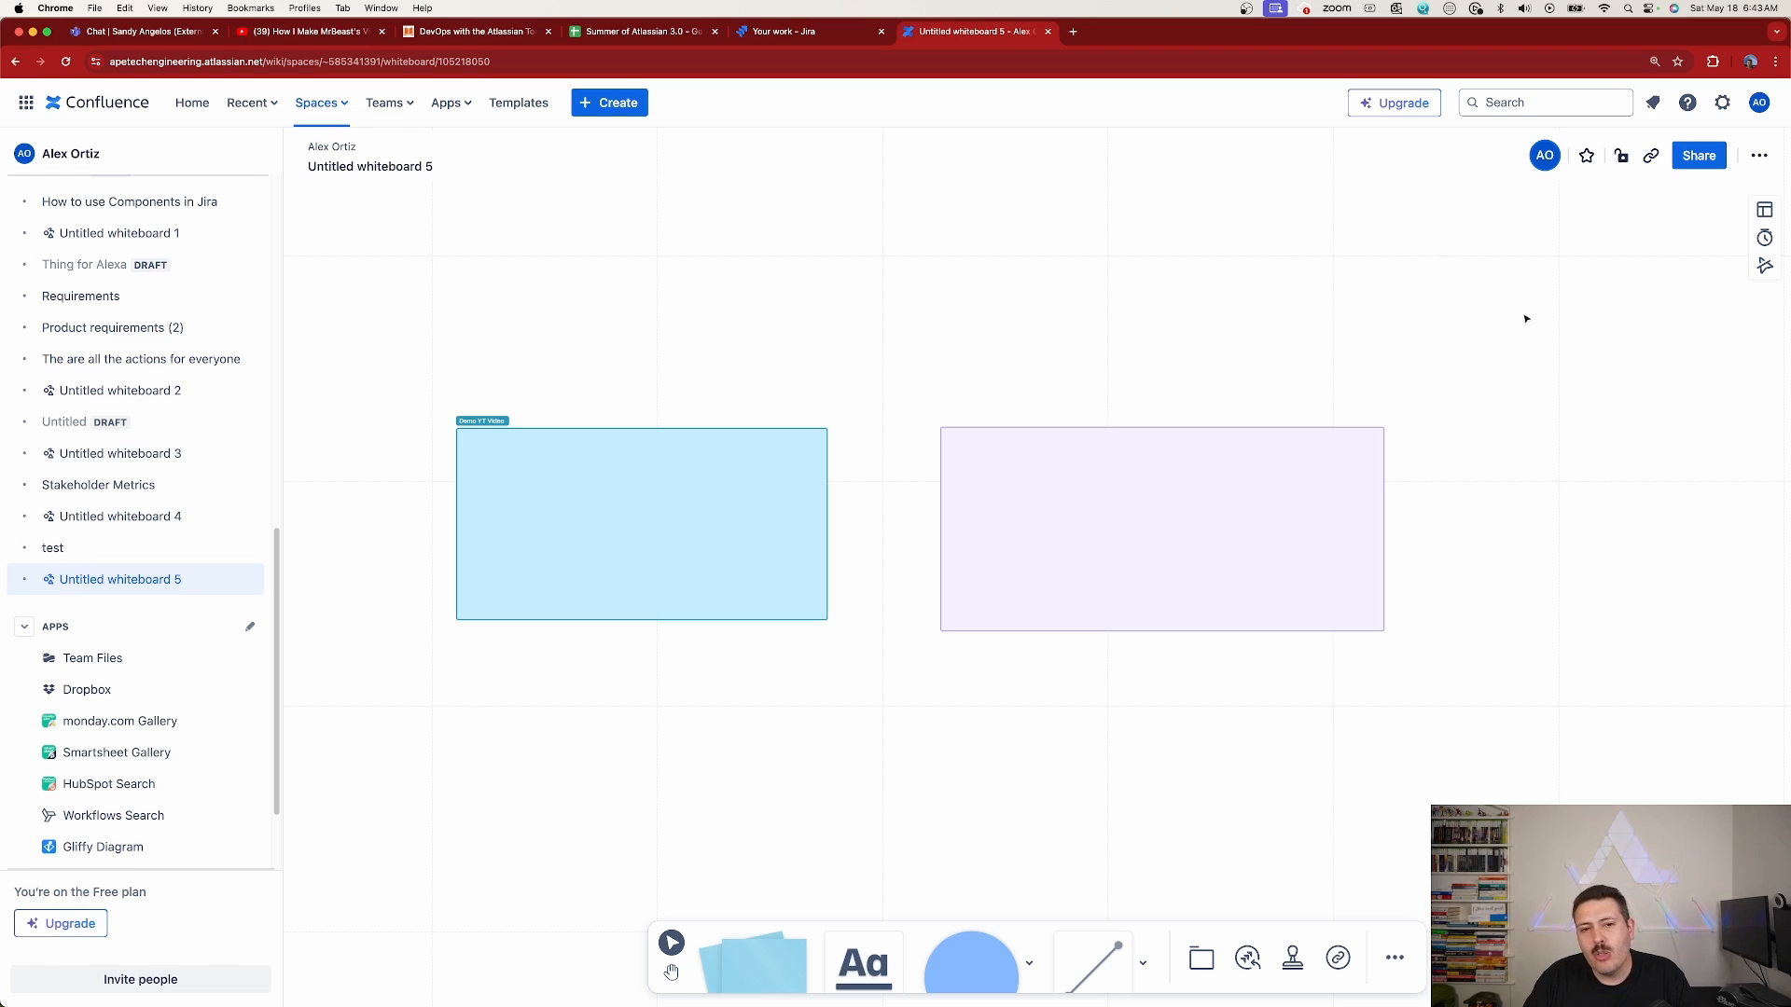
Hide the whiteboard's background grid and show it again
scroll(1437, 282, down, 5)
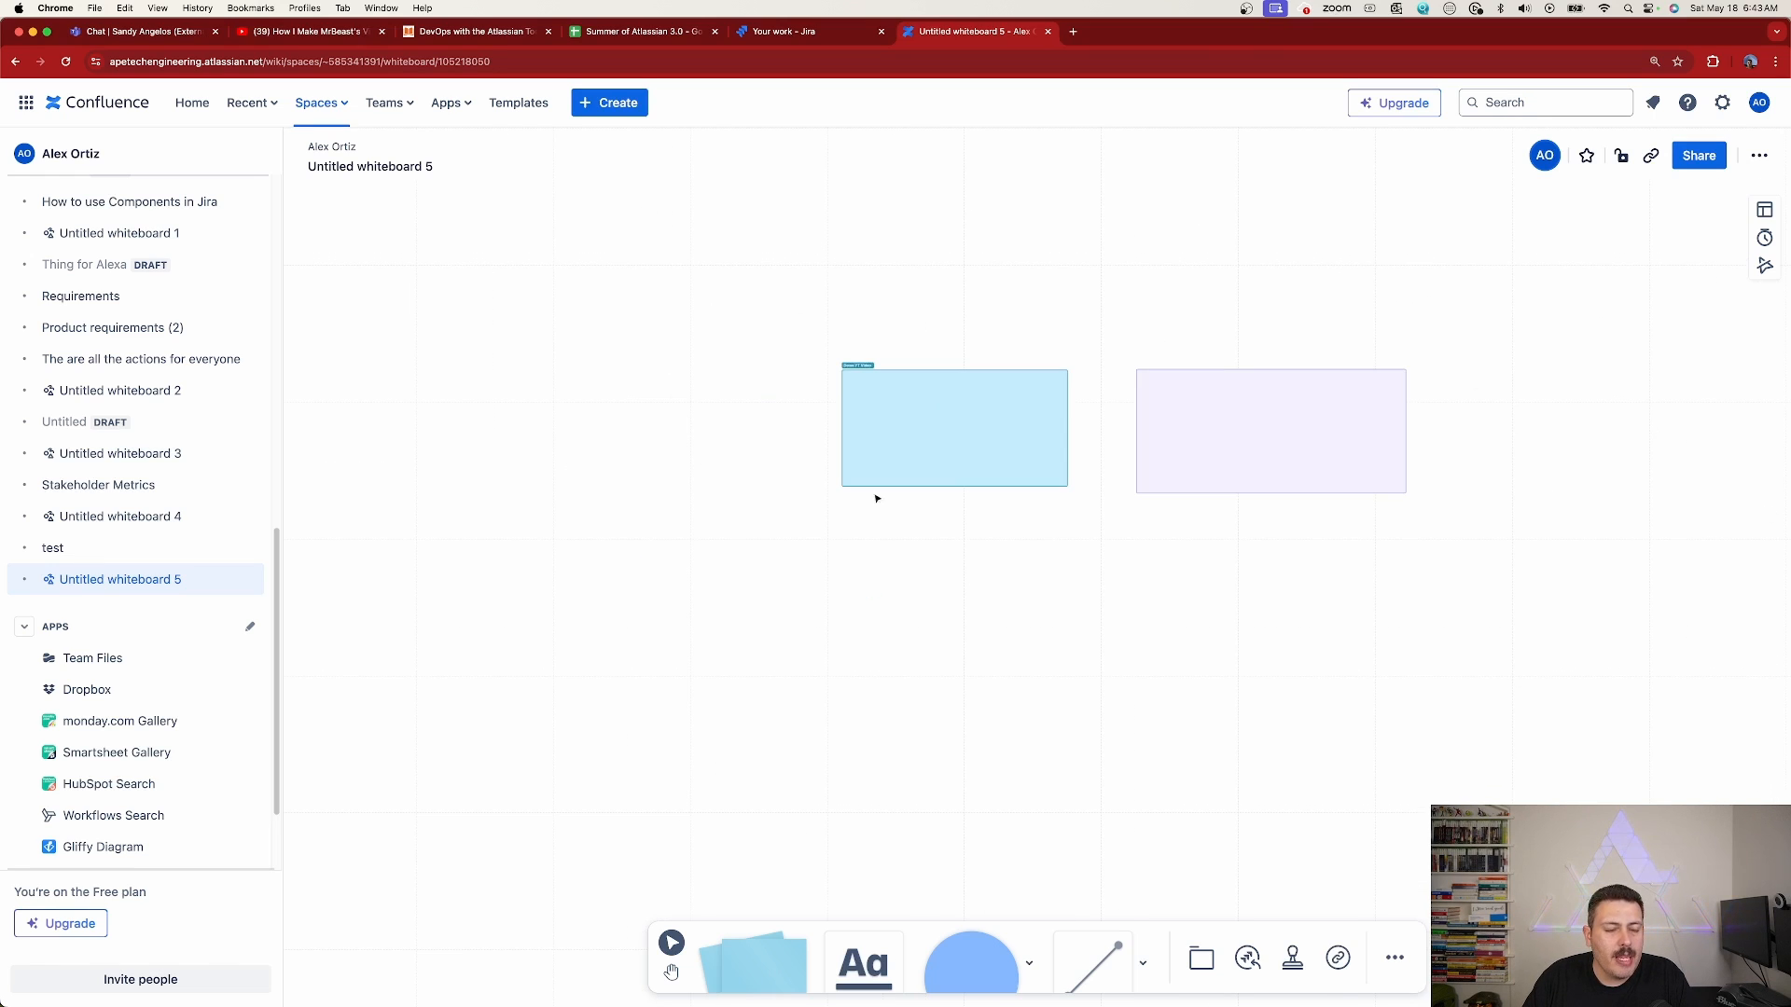
right_click(1181, 260)
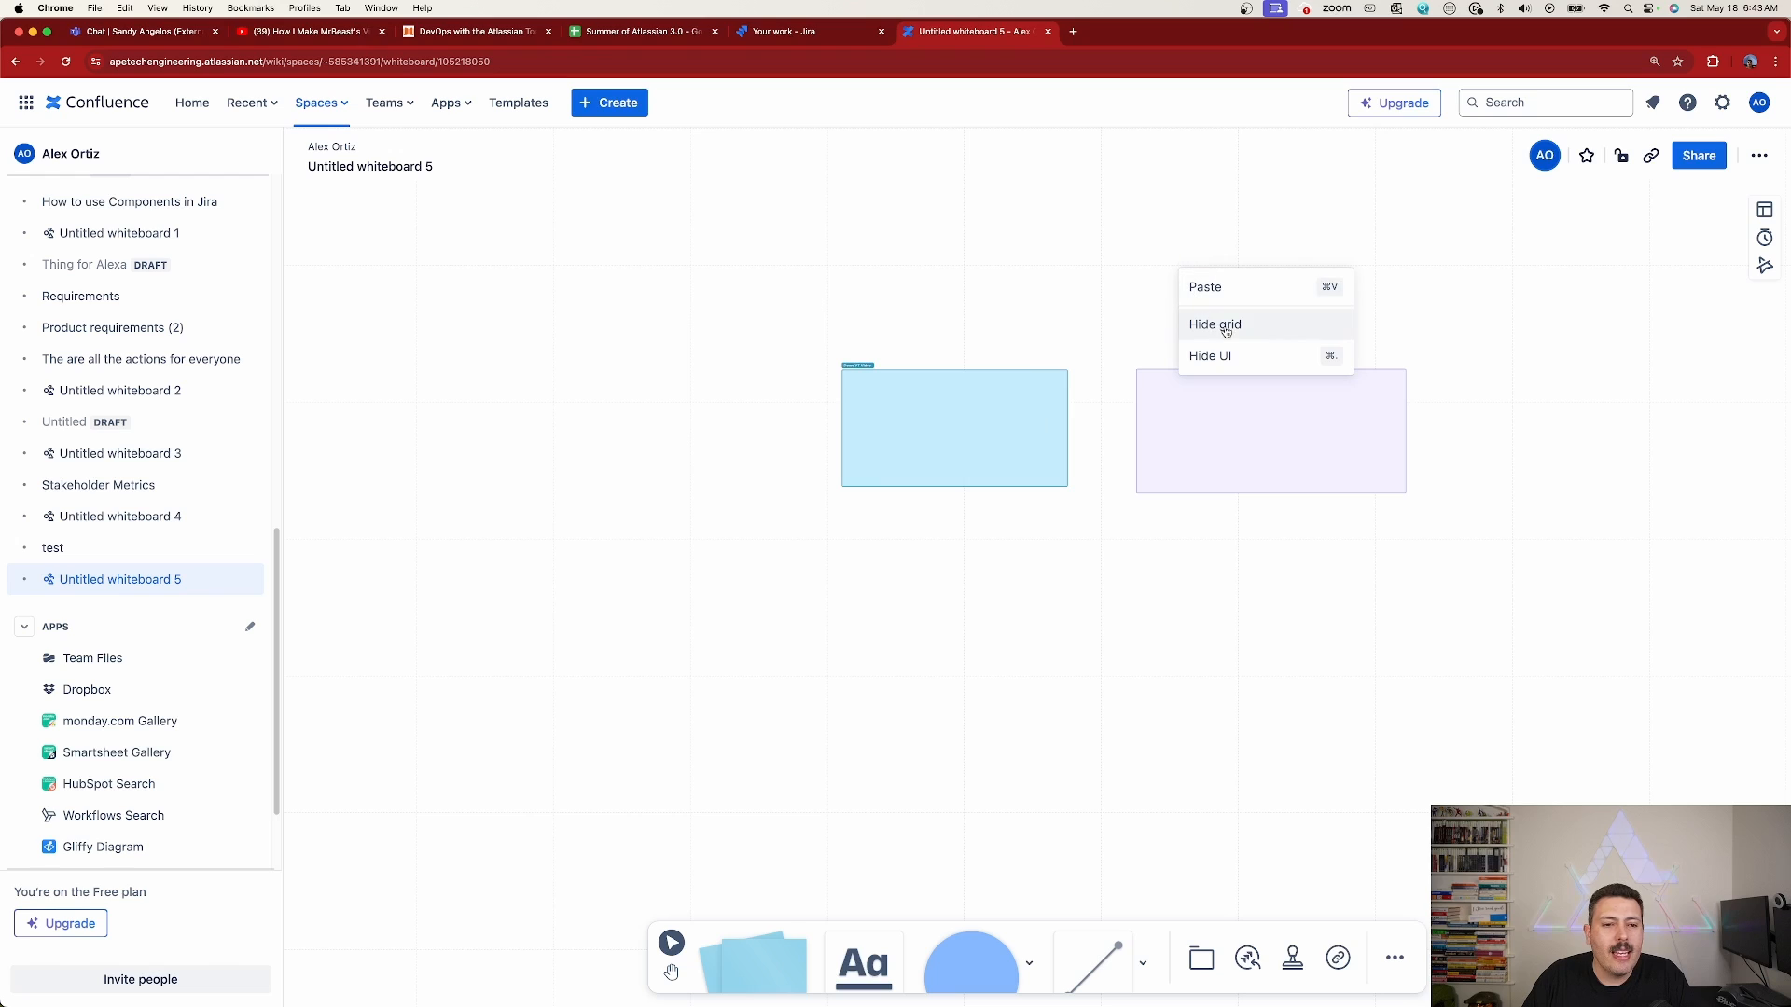
click(1259, 335)
drag(1277, 281, 1125, 365)
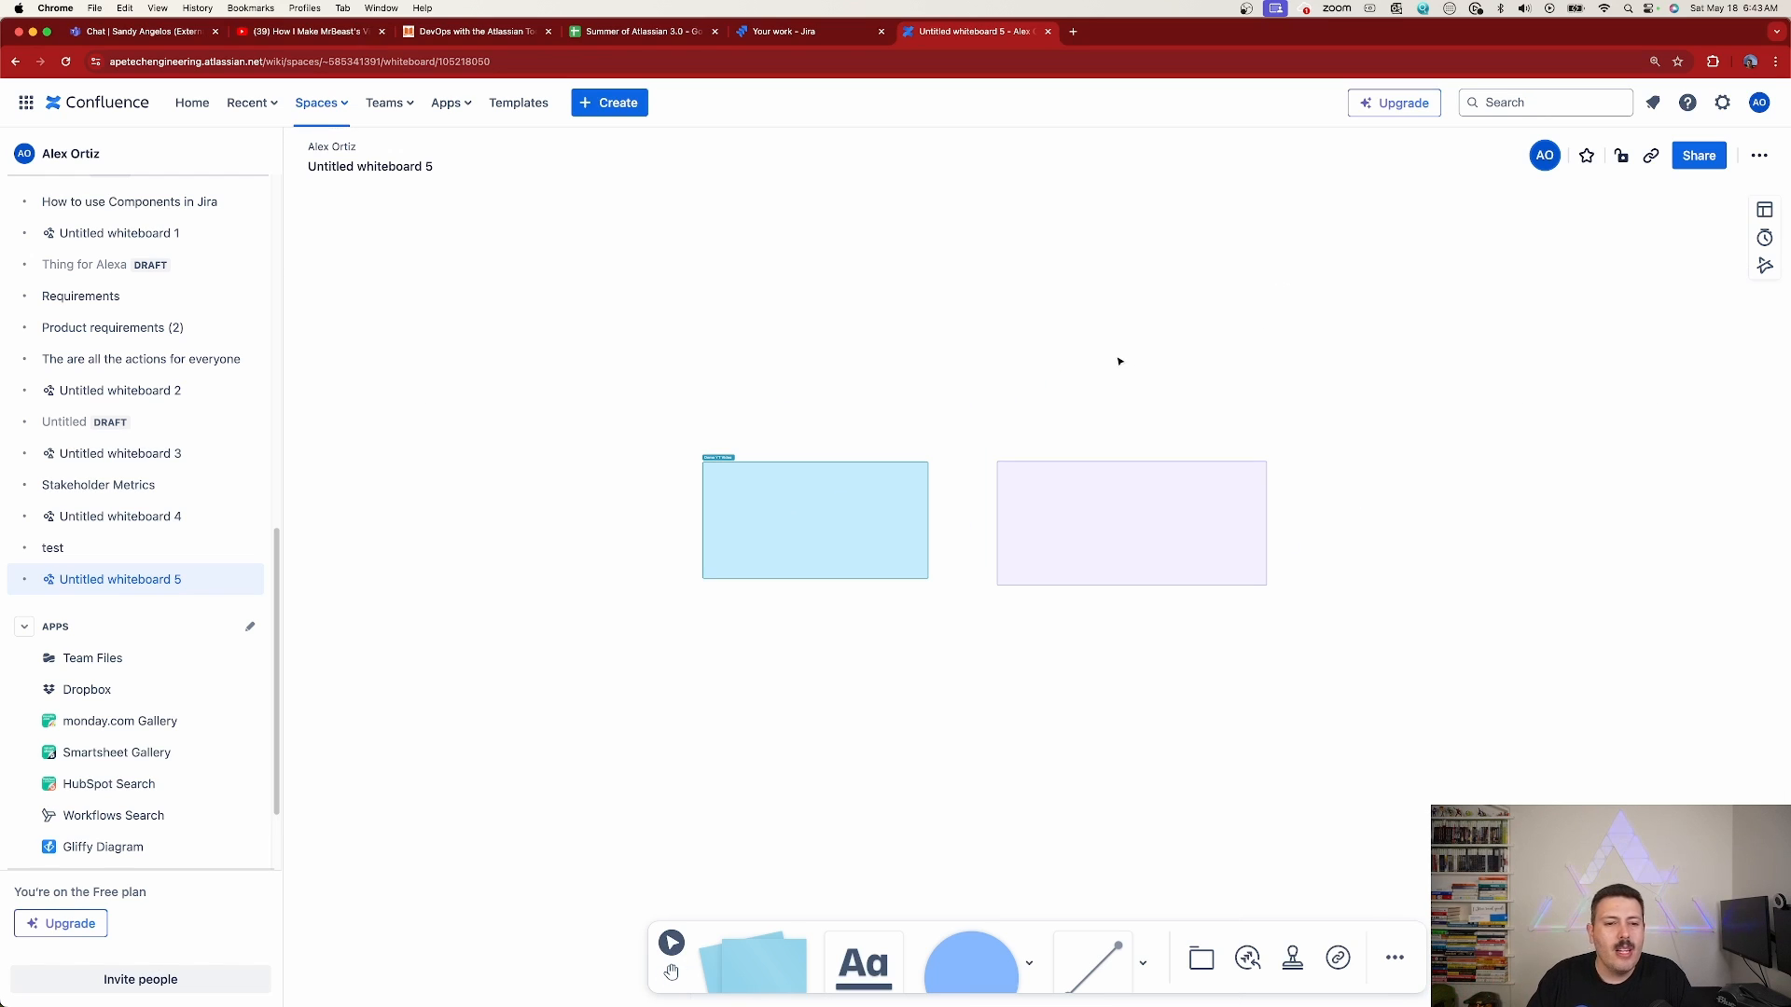
right_click(1269, 313)
click(1311, 369)
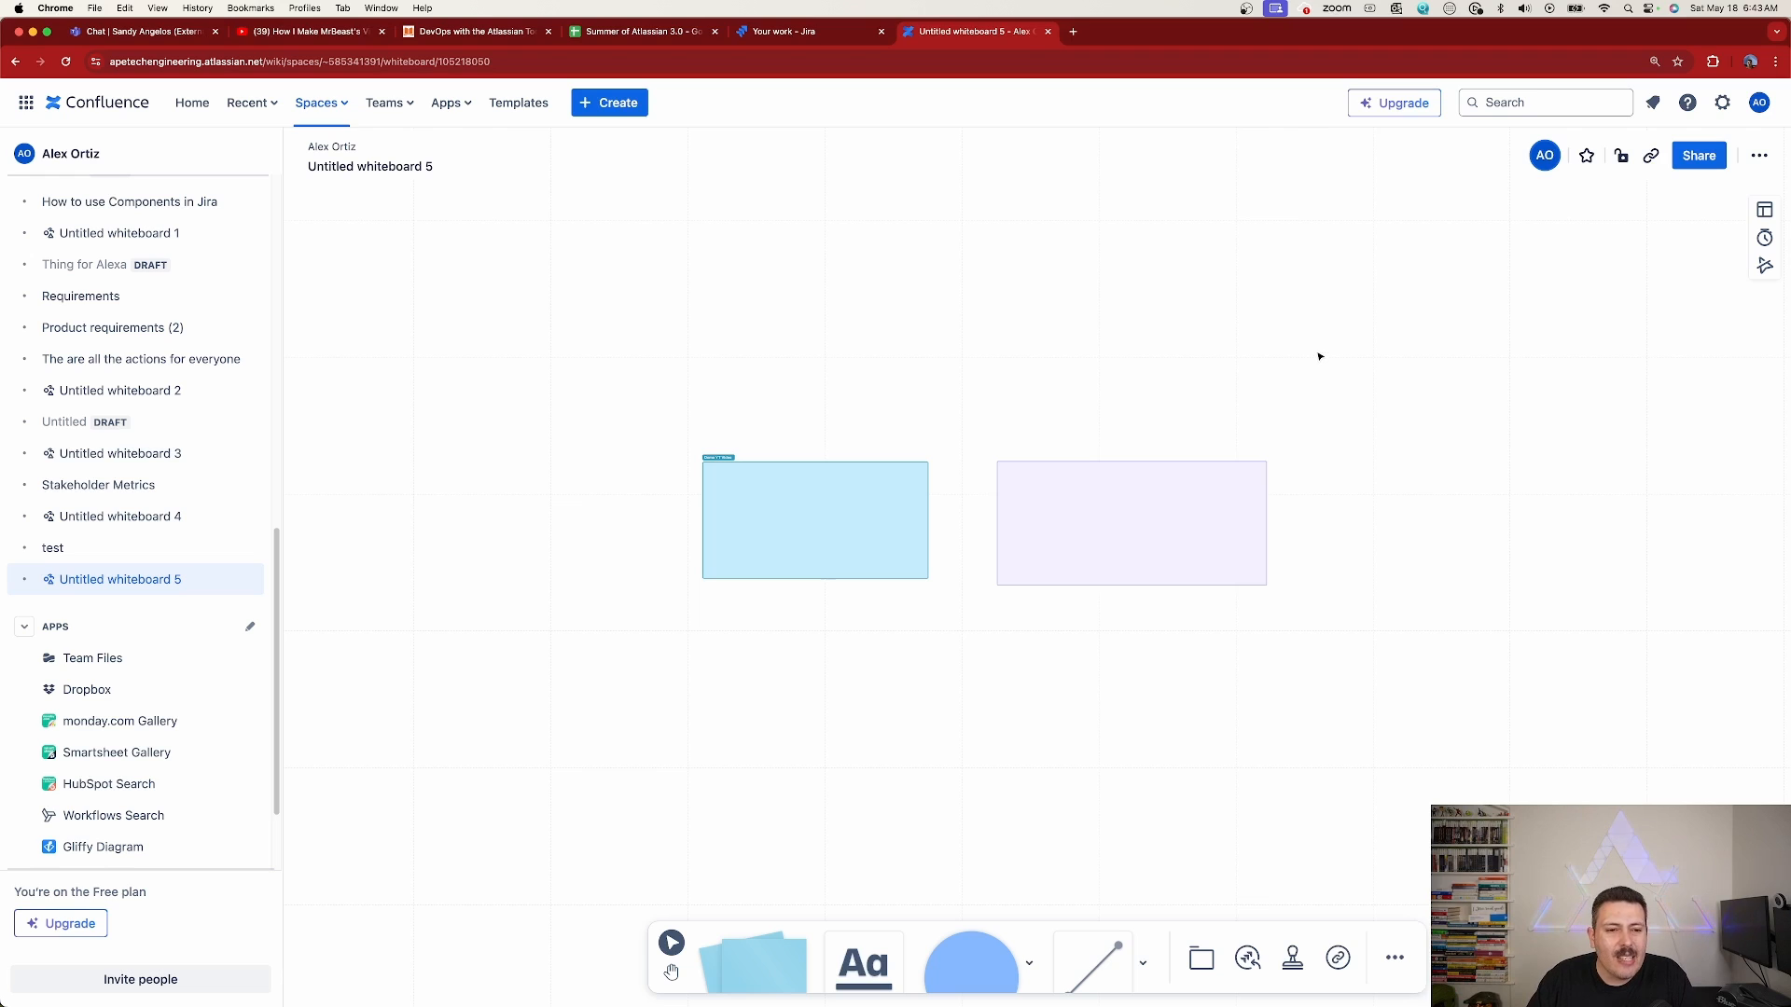
scroll(1318, 355, down, 3)
scroll(1417, 373, up, 5)
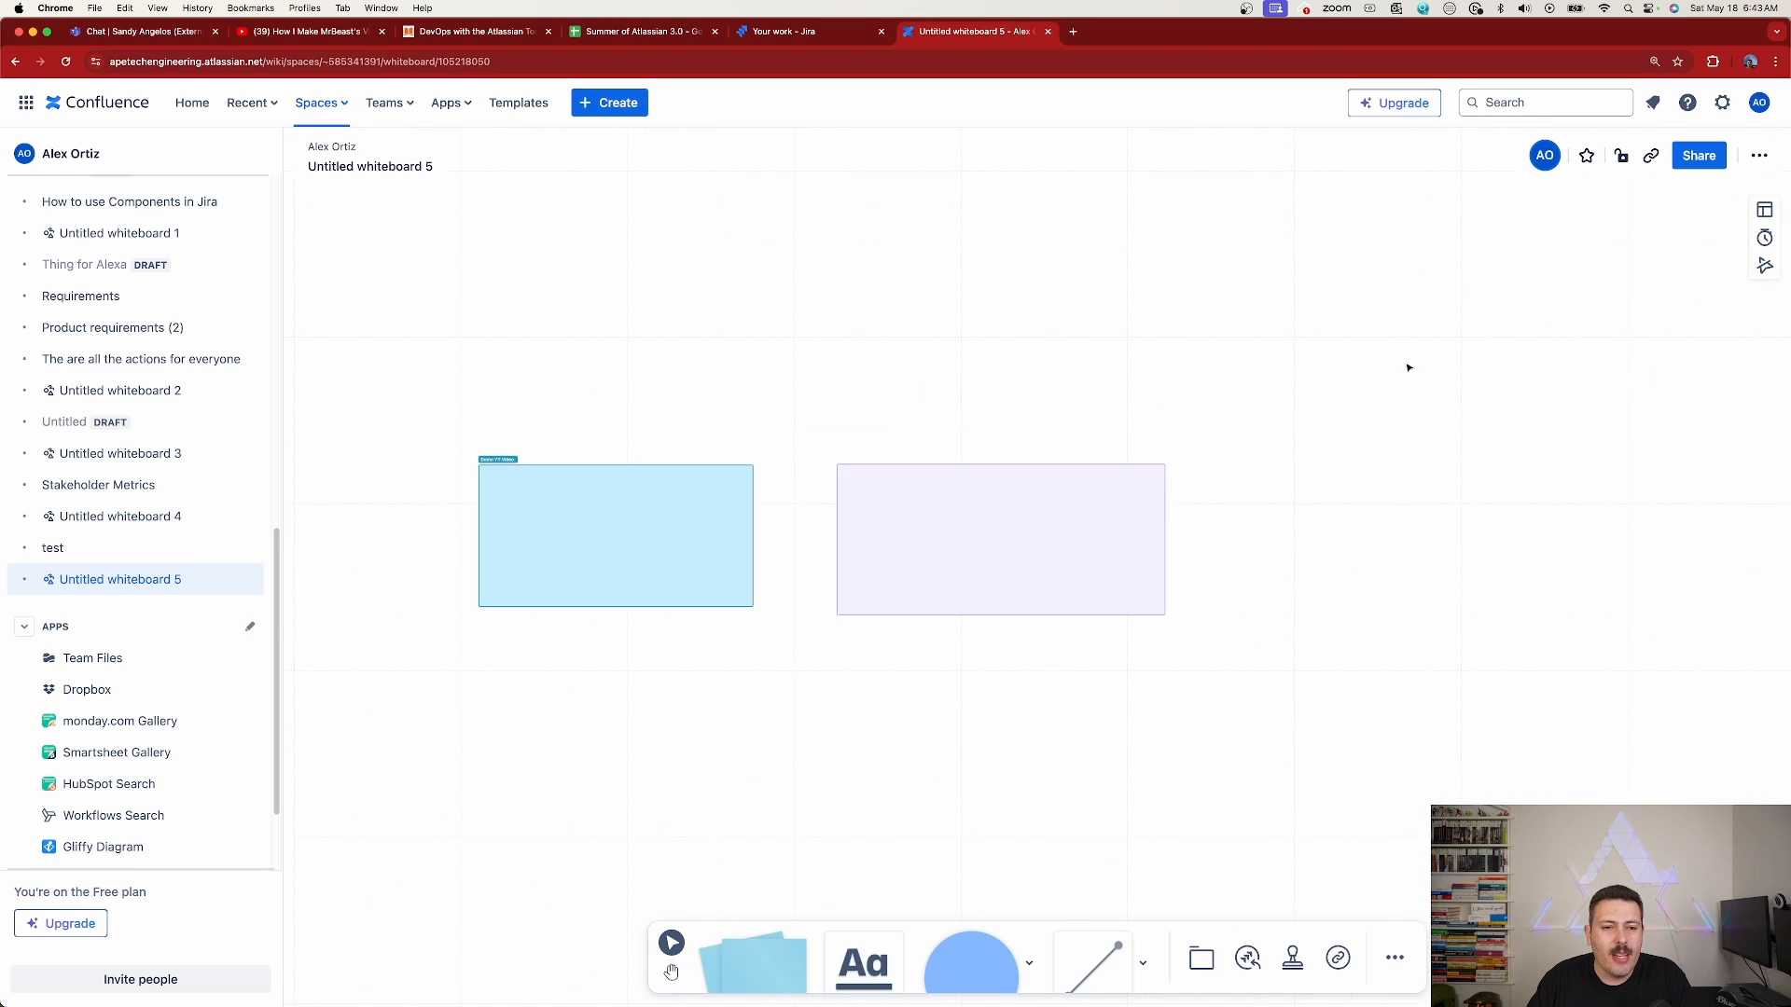
Hide the whiteboard's user interface, leaving only the canvas, and bring it back
right_click(1261, 297)
click(1345, 401)
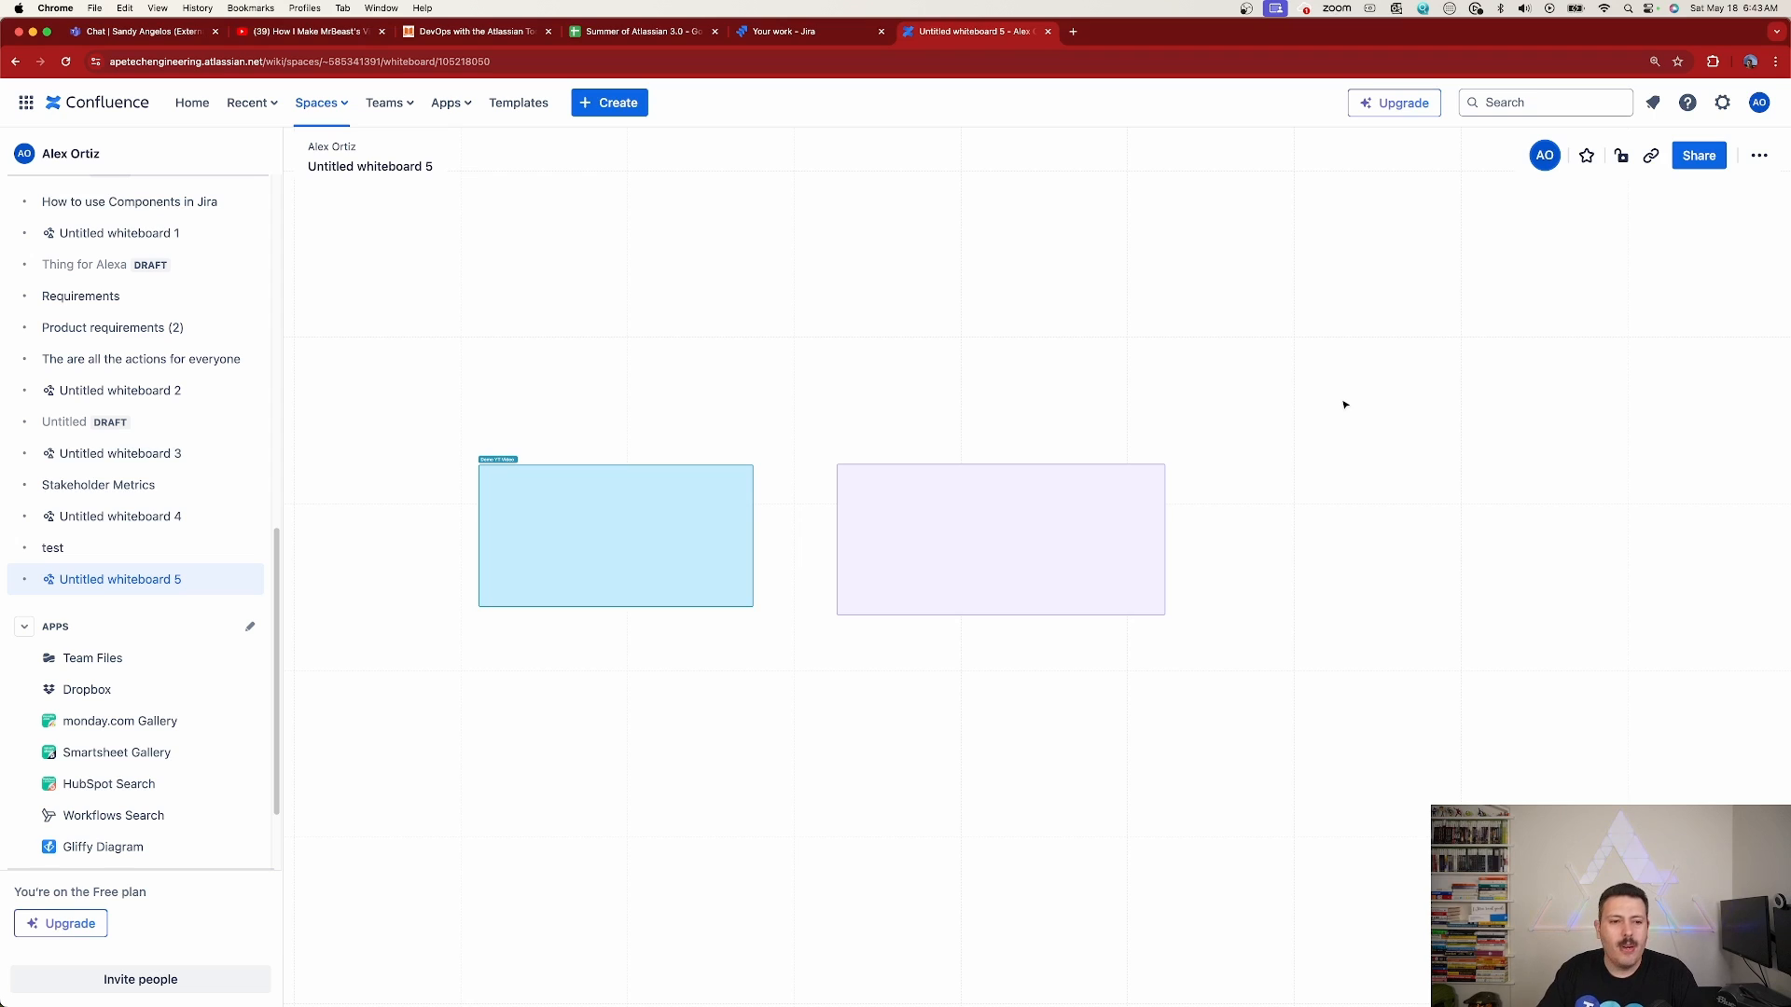
scroll(996, 718, left, 3)
scroll(996, 718, down, 2)
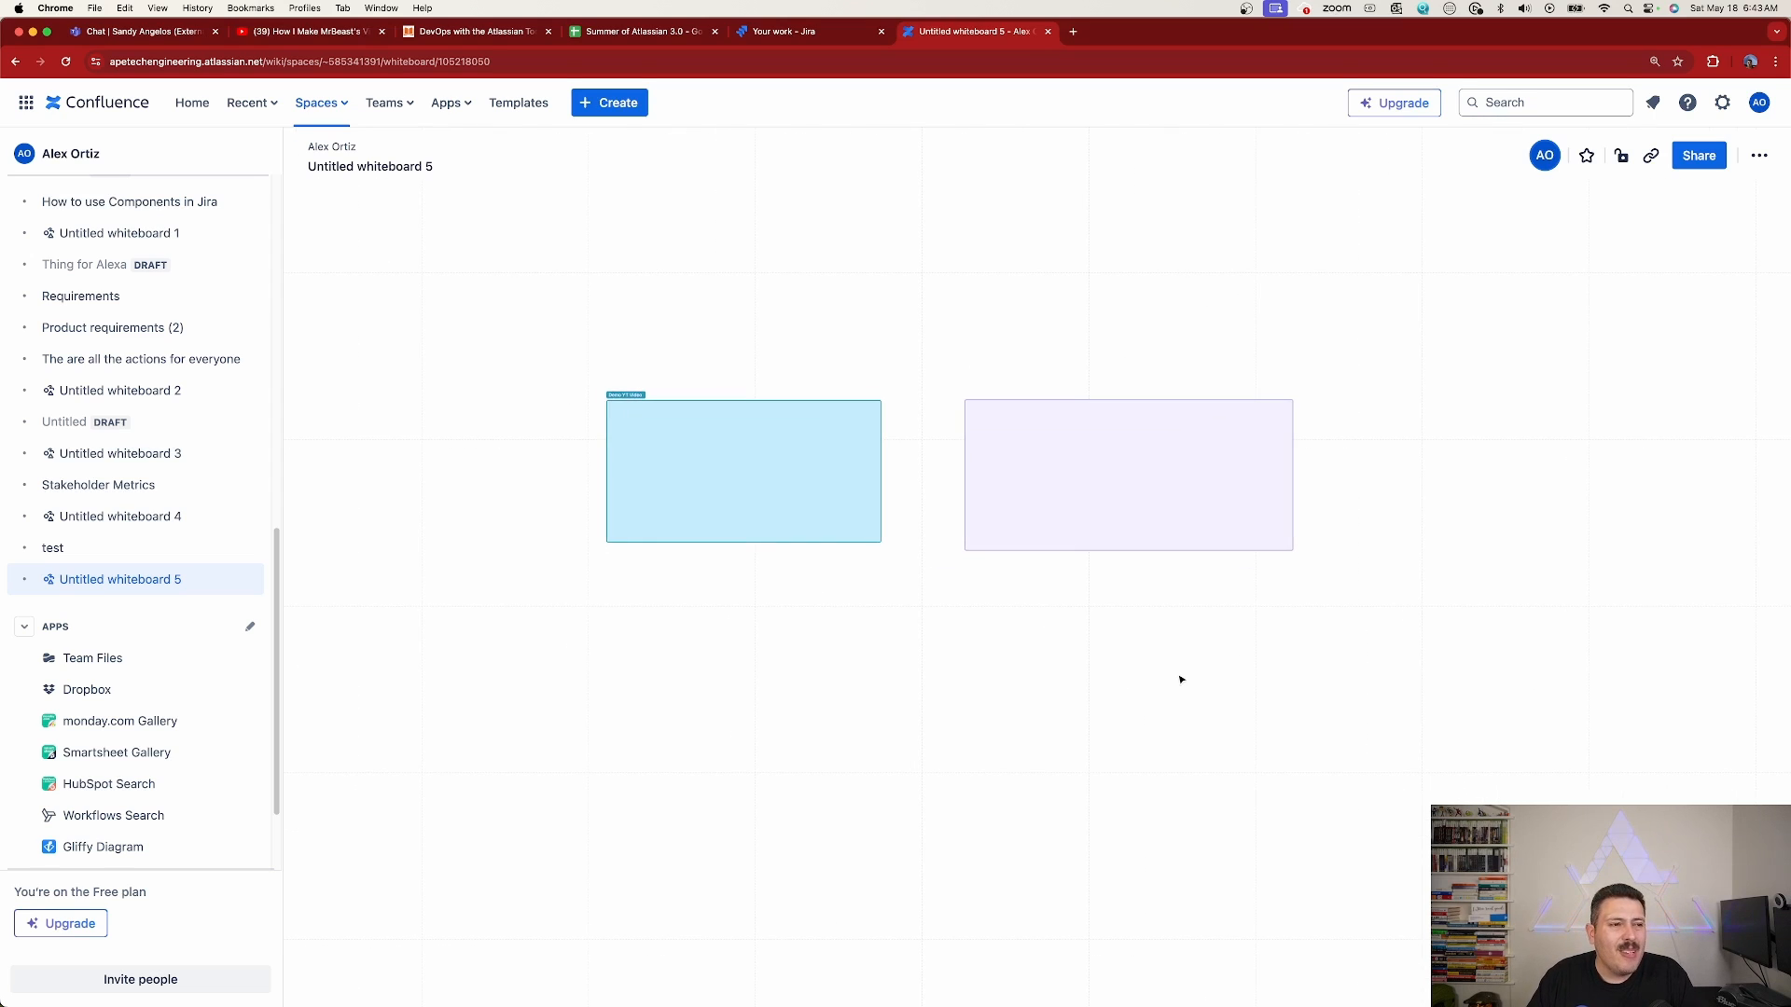
right_click(1109, 295)
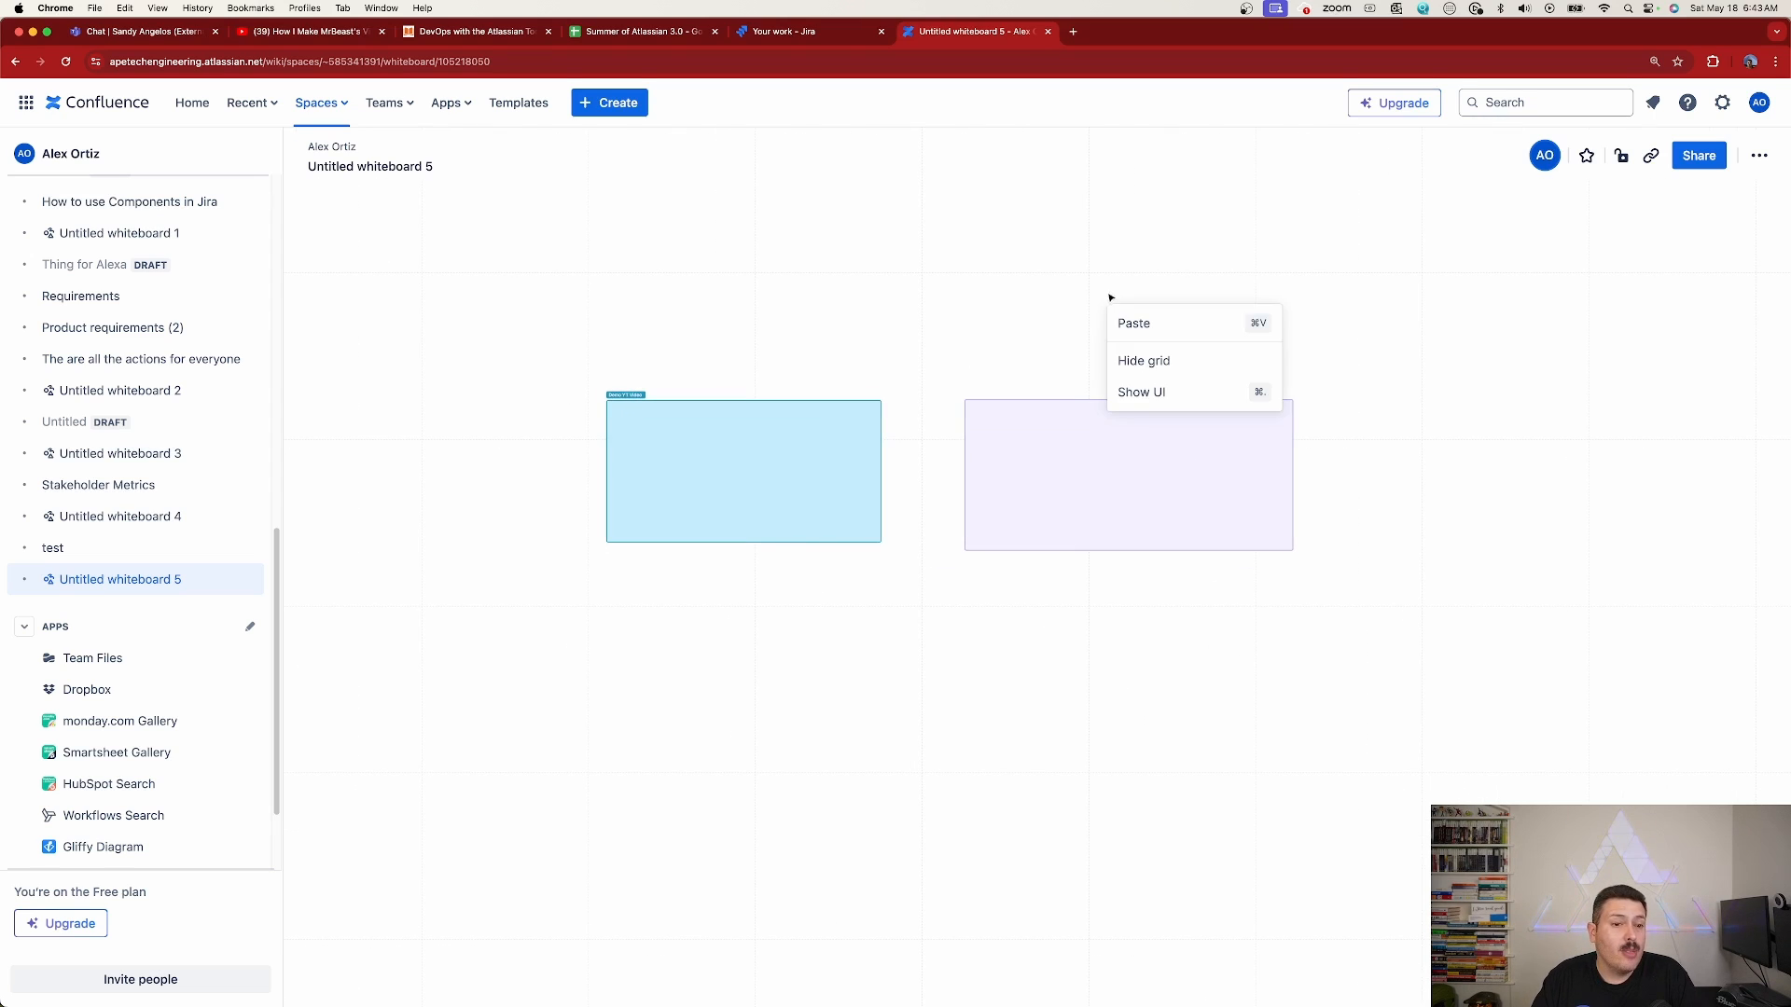
click(1160, 403)
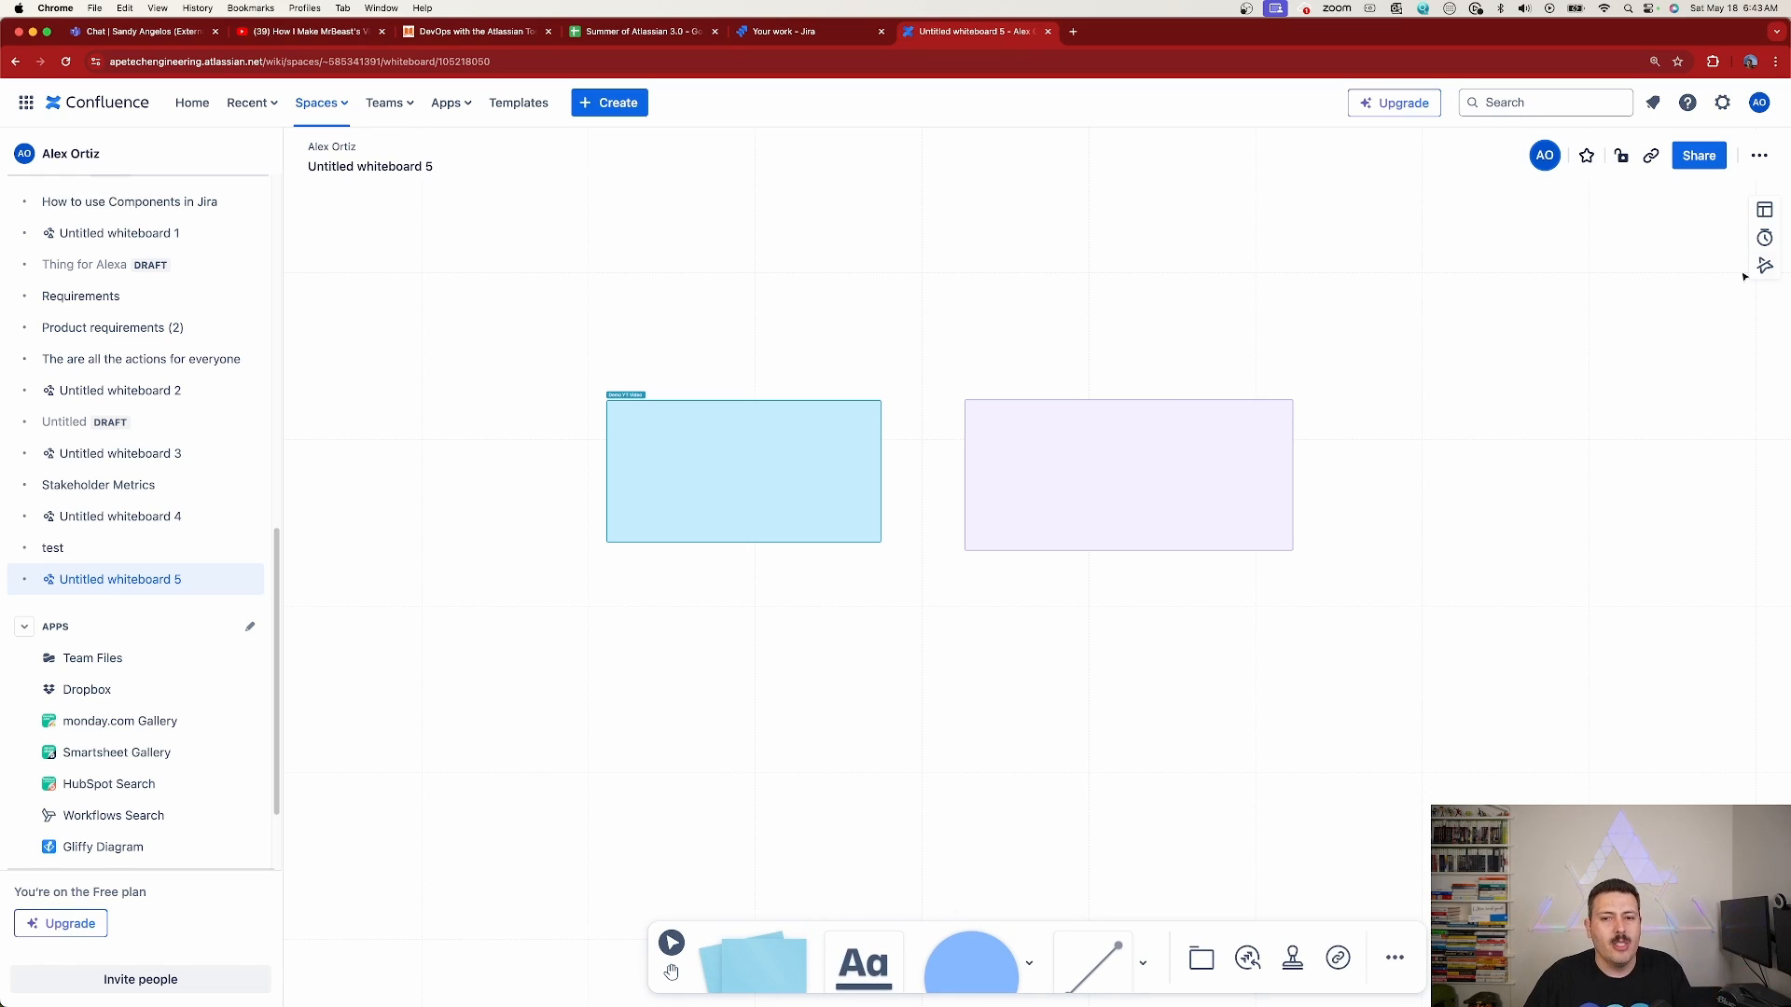
View the whiteboard's additional support options and read through its keyboard shortcuts list, closing it when done
click(1759, 159)
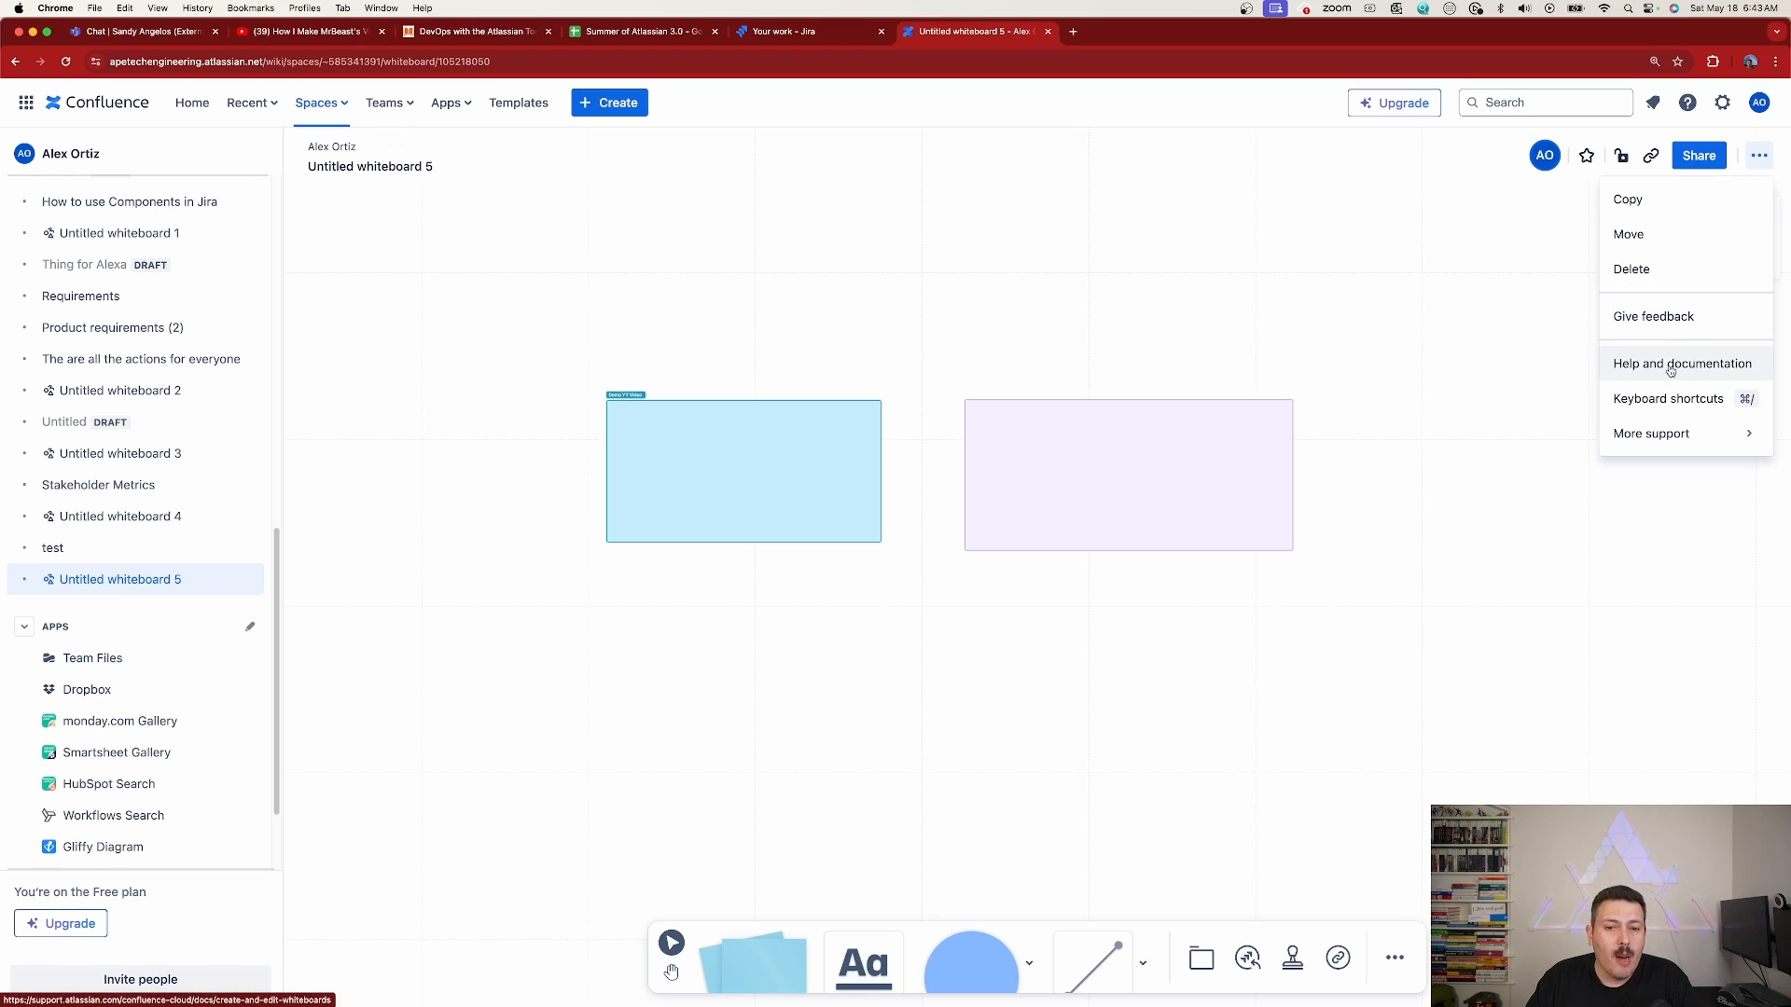
click(1655, 445)
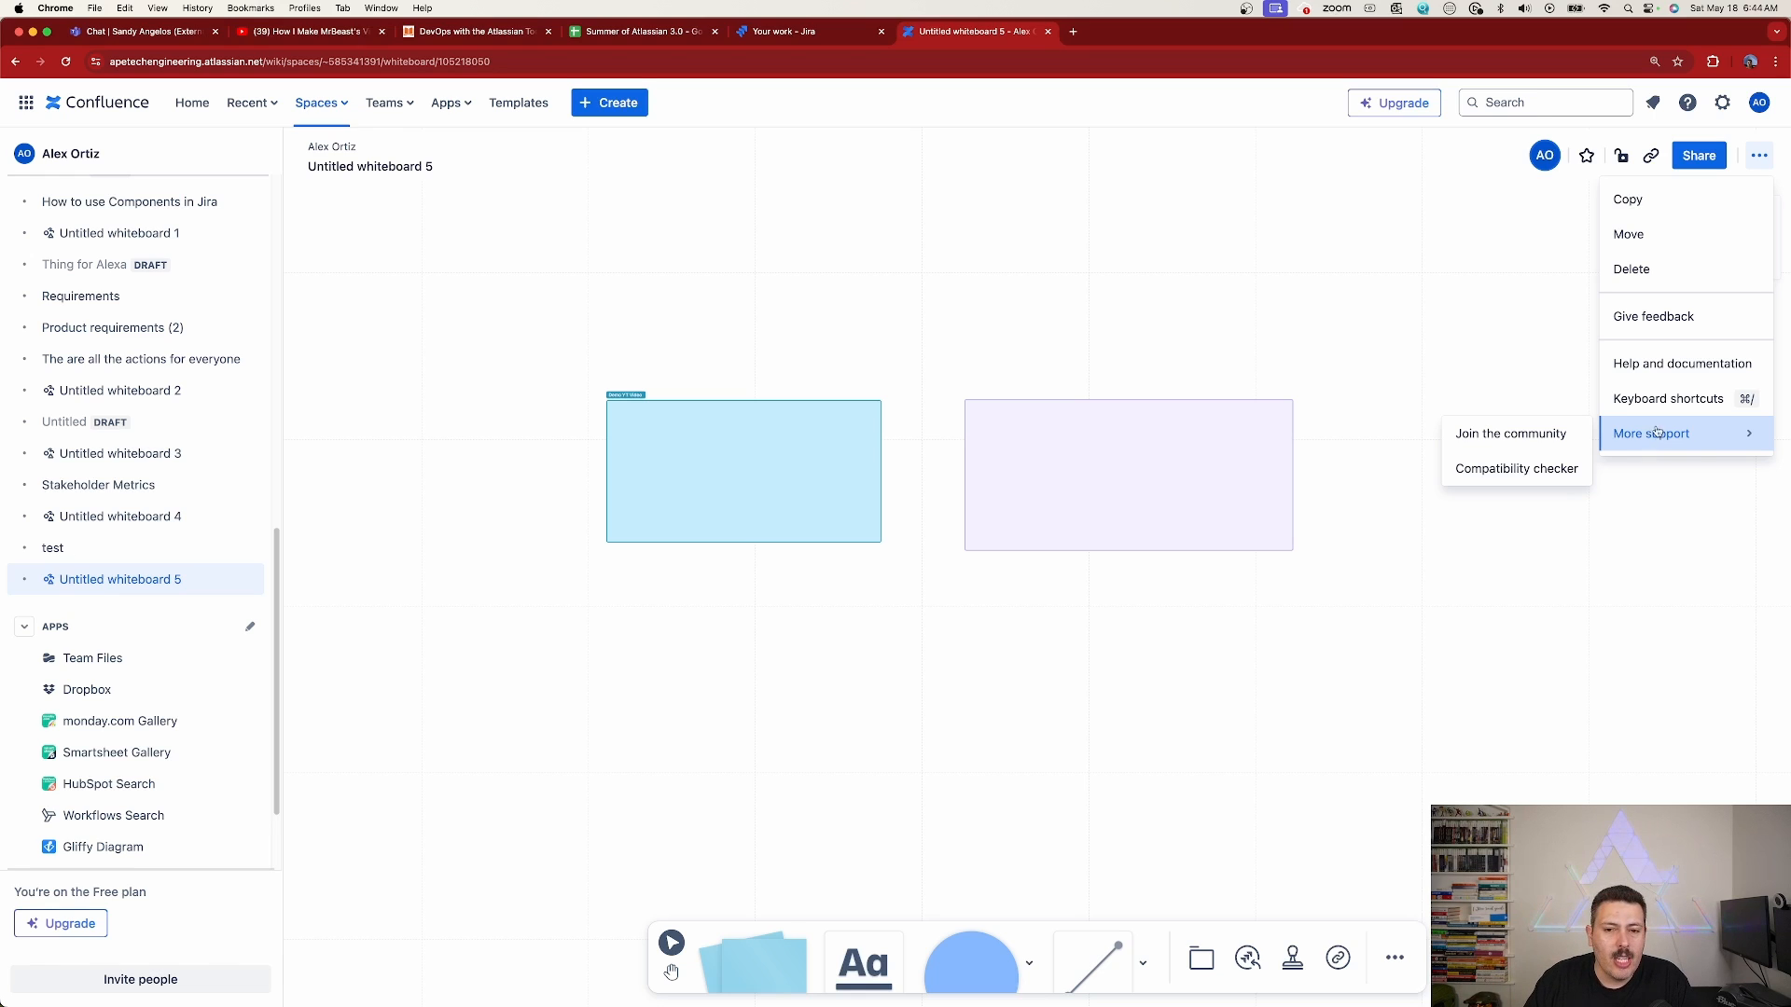
click(1662, 400)
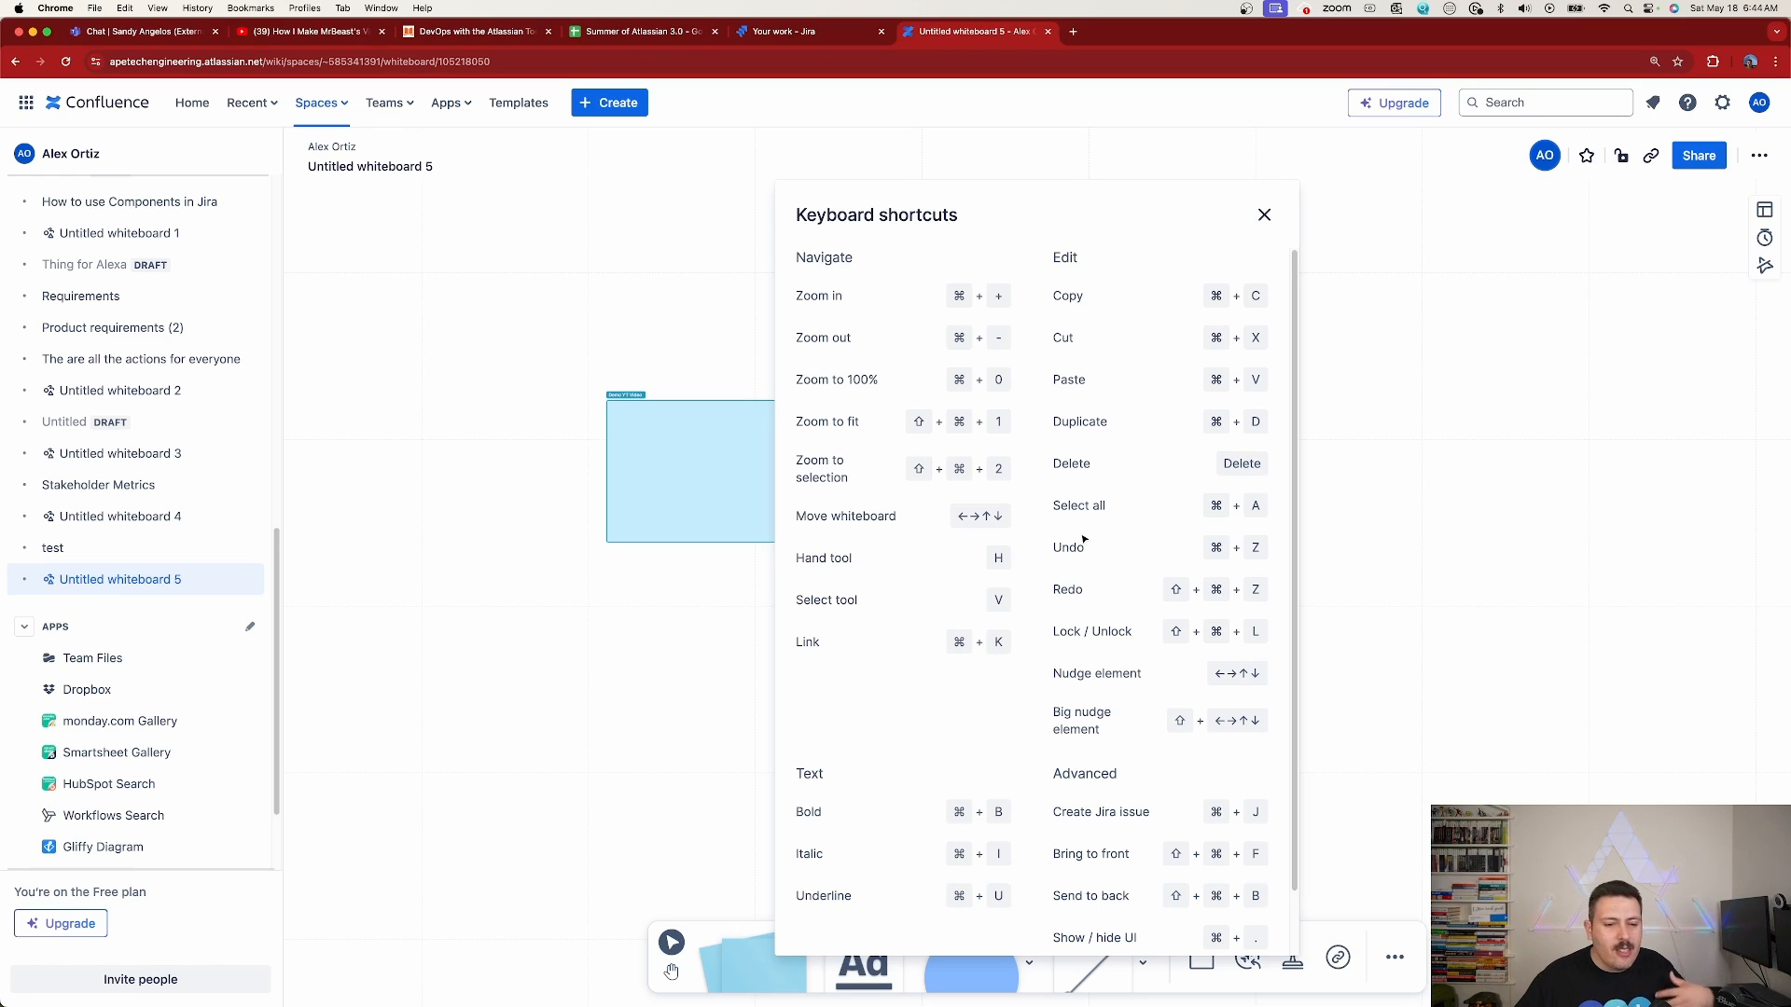
scroll(1174, 522, down, 2)
scroll(1179, 532, up, 2)
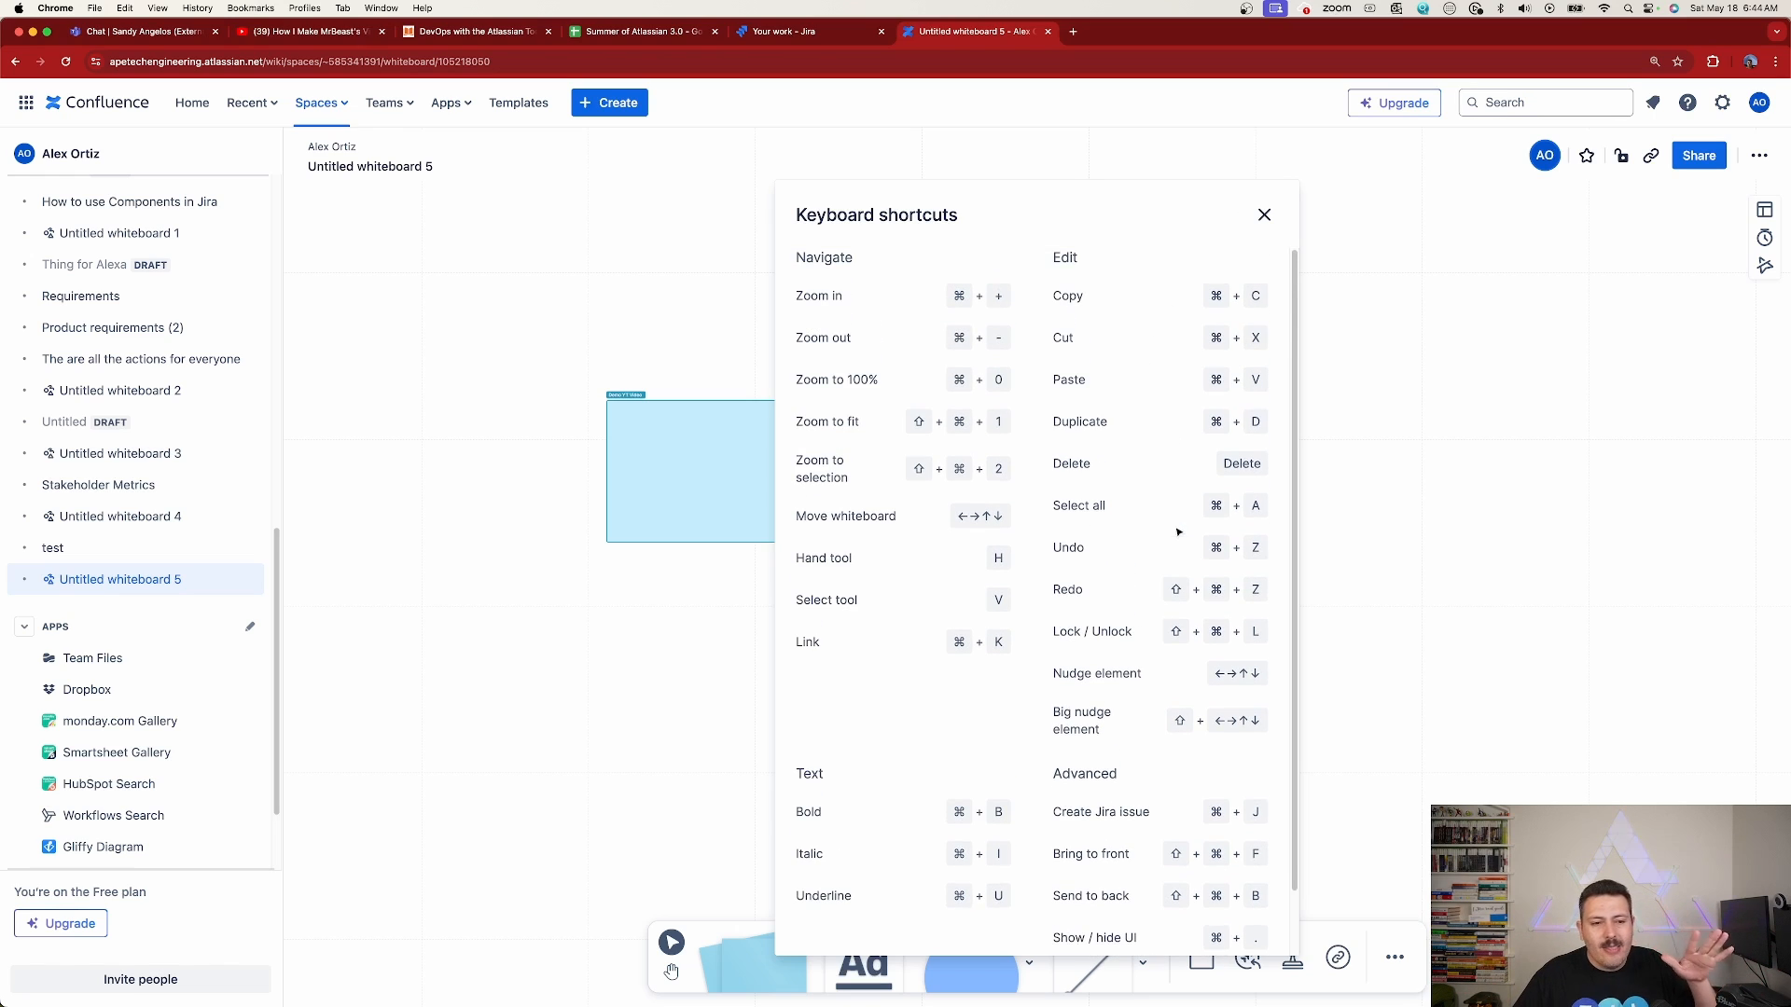
click(1264, 216)
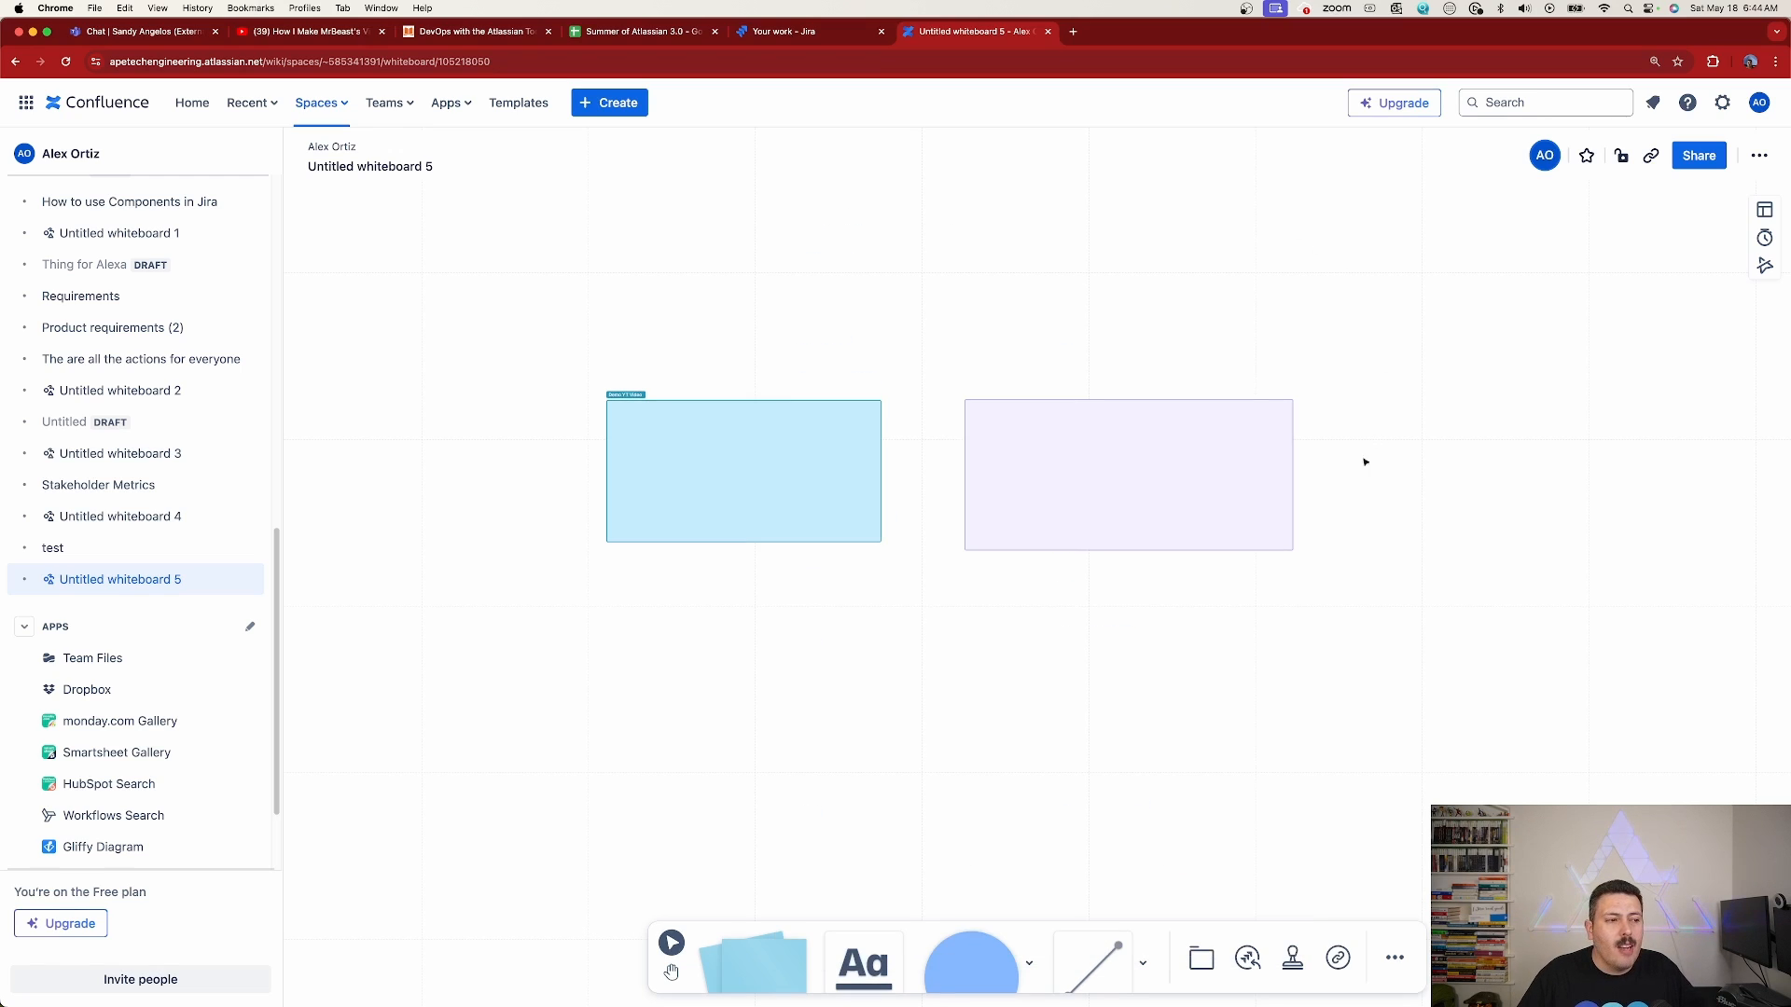